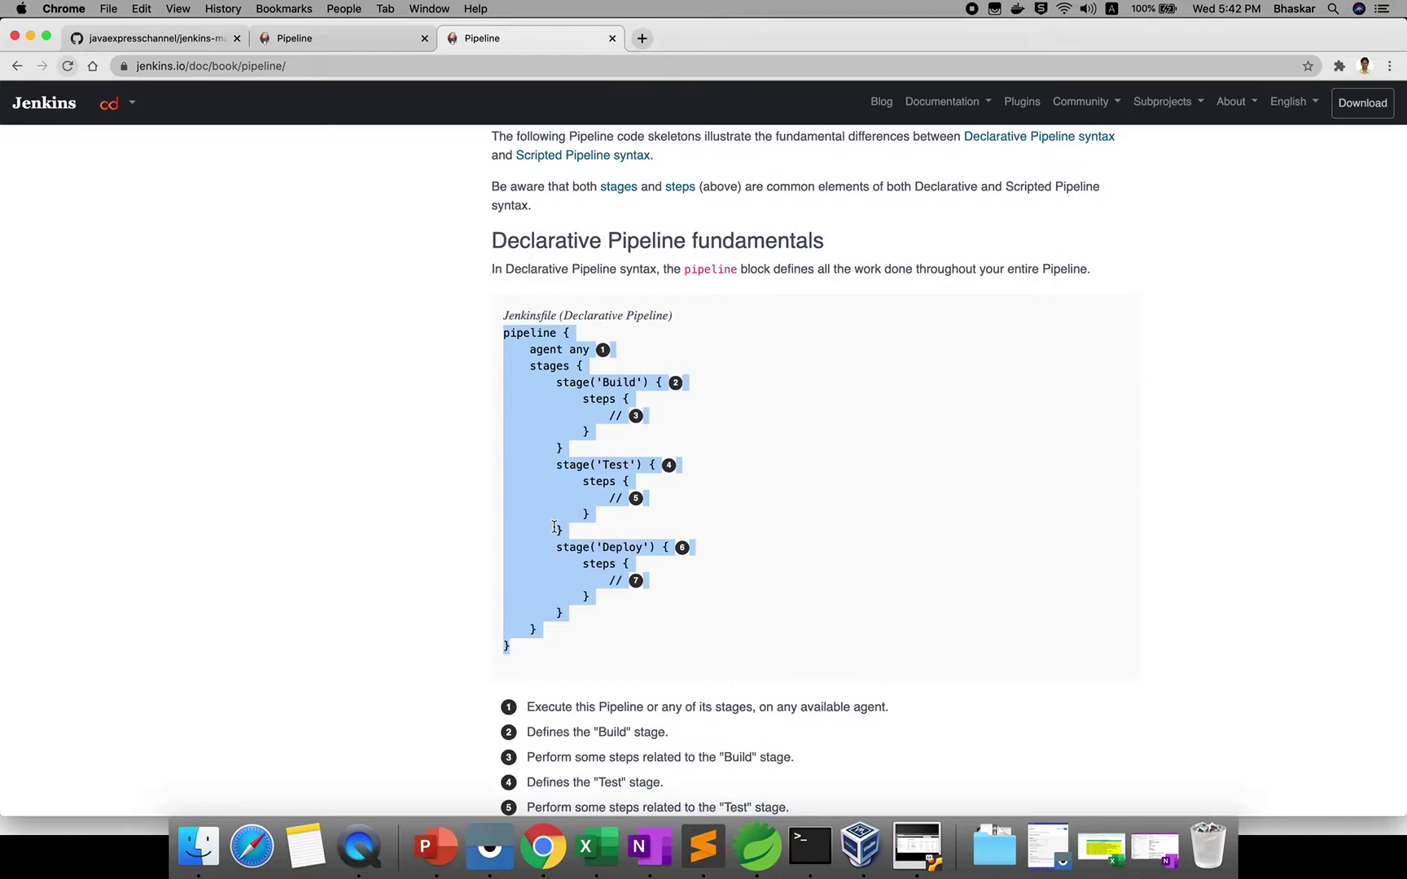
# Copy the Declarative Pipeline skeleton from the documentation and switch to the Ubuntu virtual machine.
pyautogui.rightClick(525, 384)
pyautogui.click(550, 415)
pyautogui.click(918, 847)
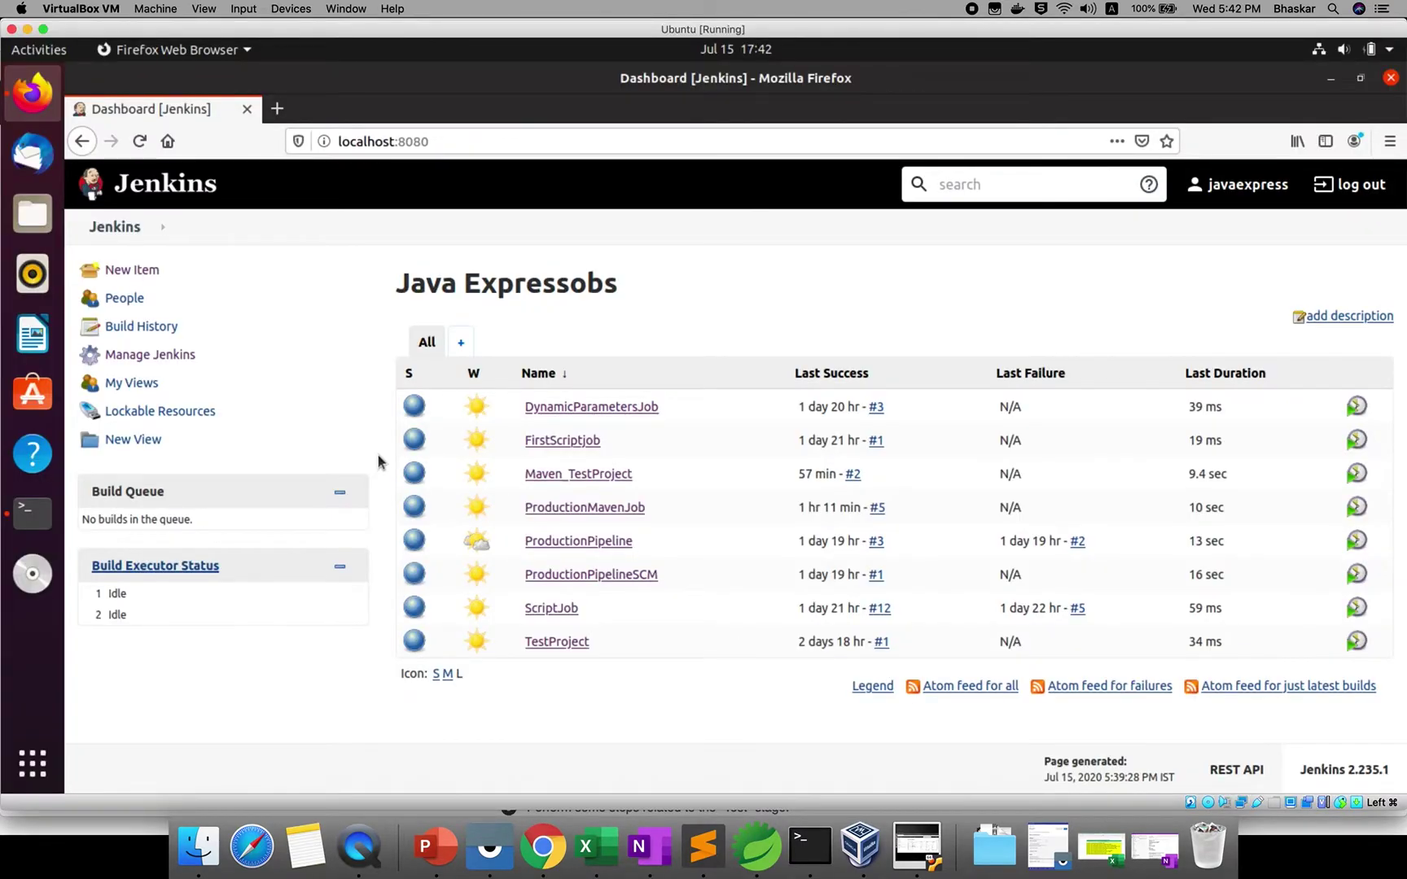
# Create a new Jenkins item named maven_pipeline of type Pipeline.
pyautogui.click(108, 228)
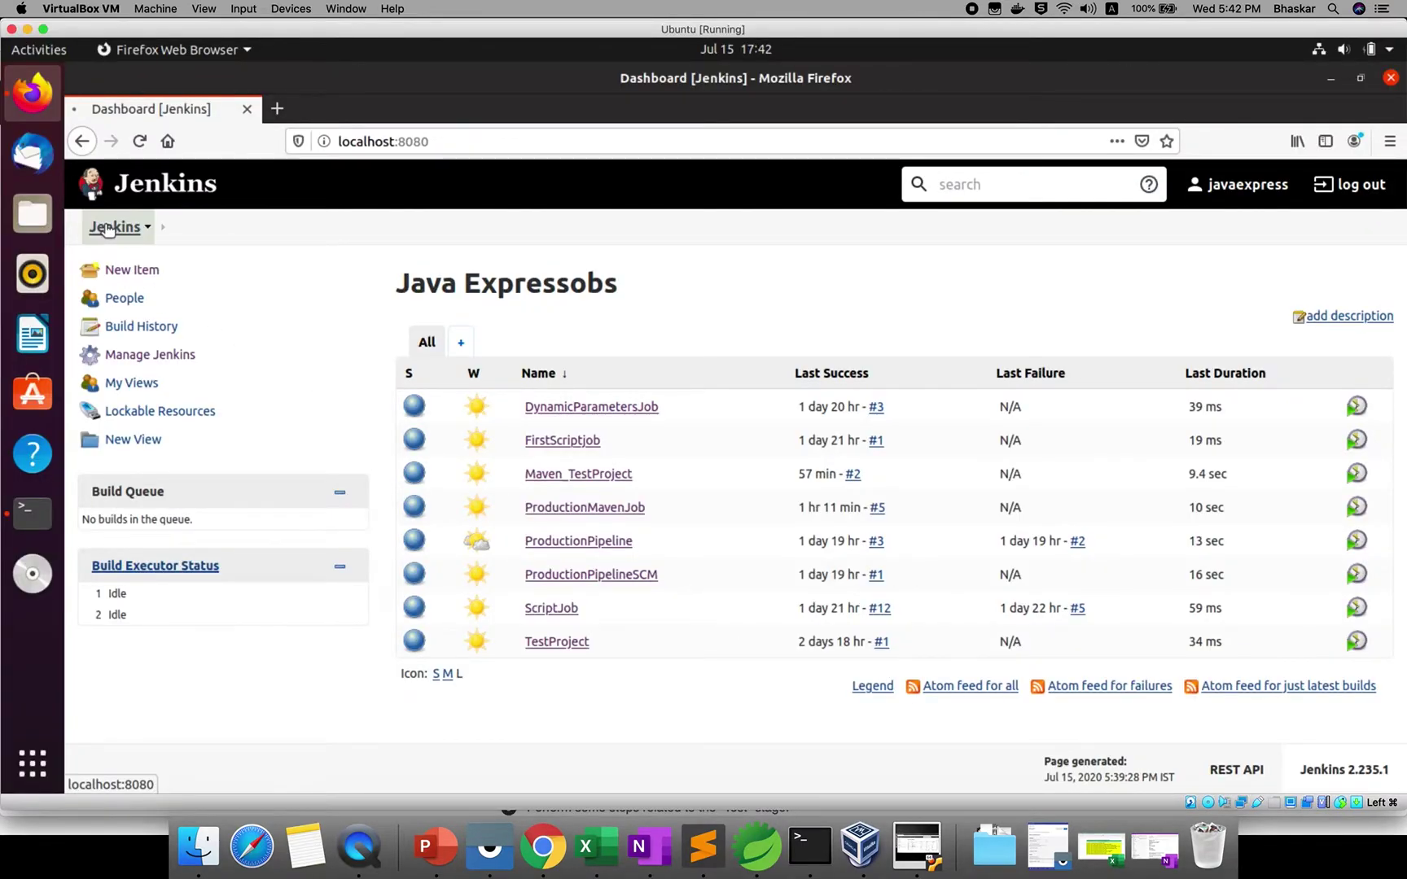
pyautogui.click(124, 272)
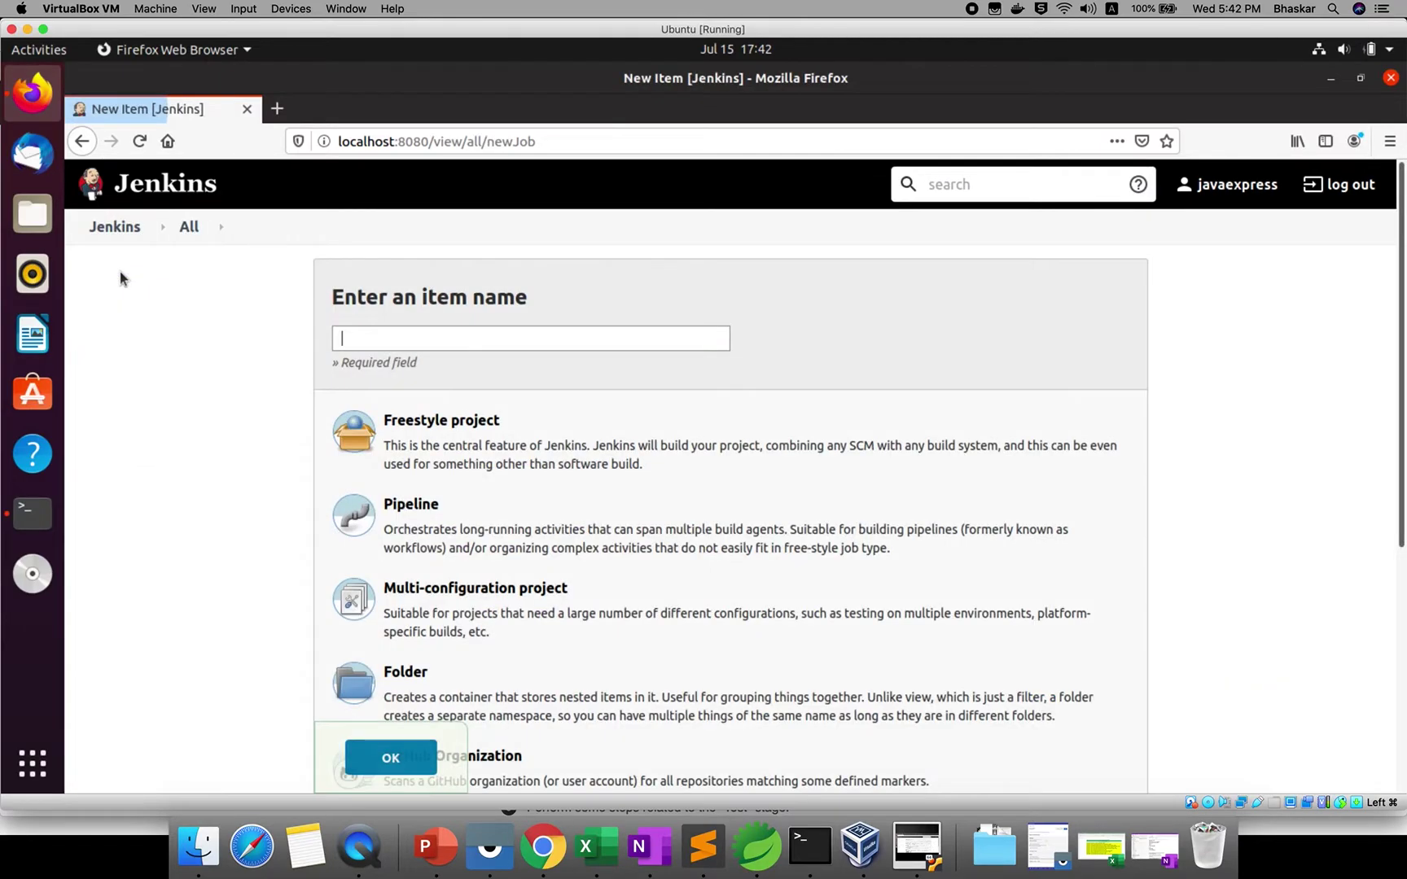
pyautogui.click(365, 335)
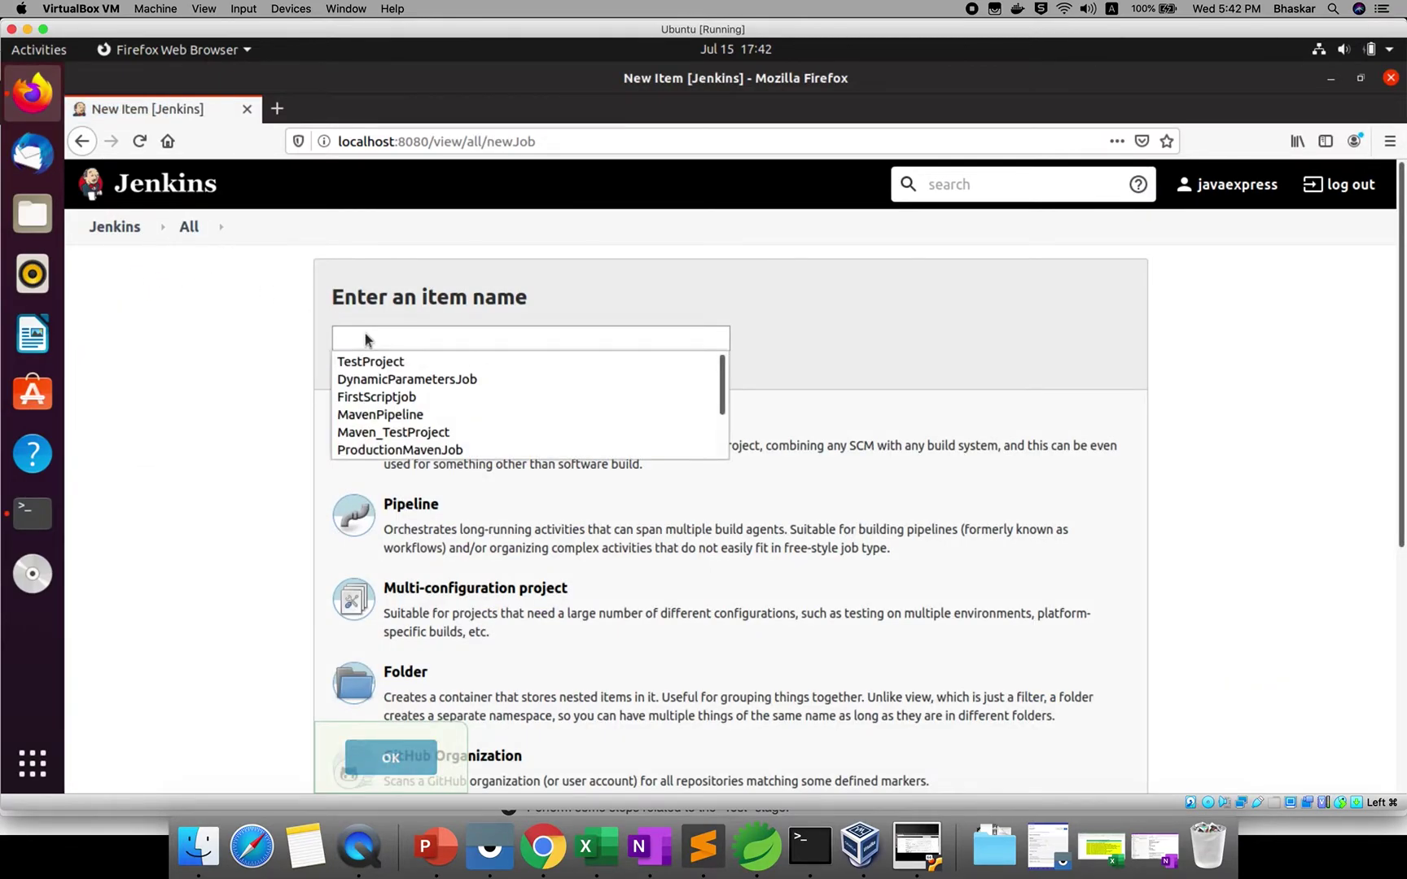
pyautogui.write('maven')
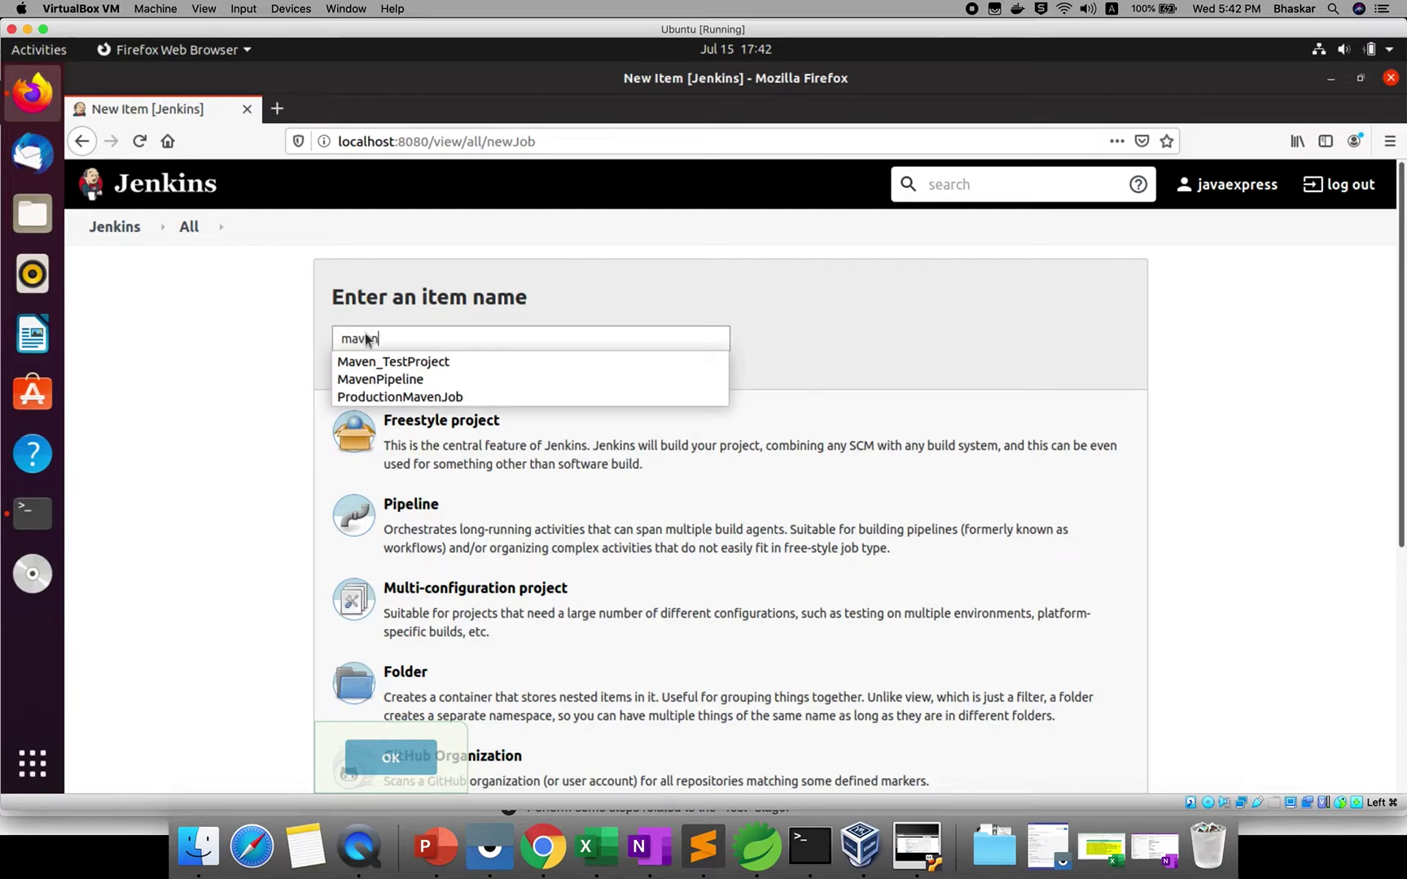
pyautogui.write('_pip')
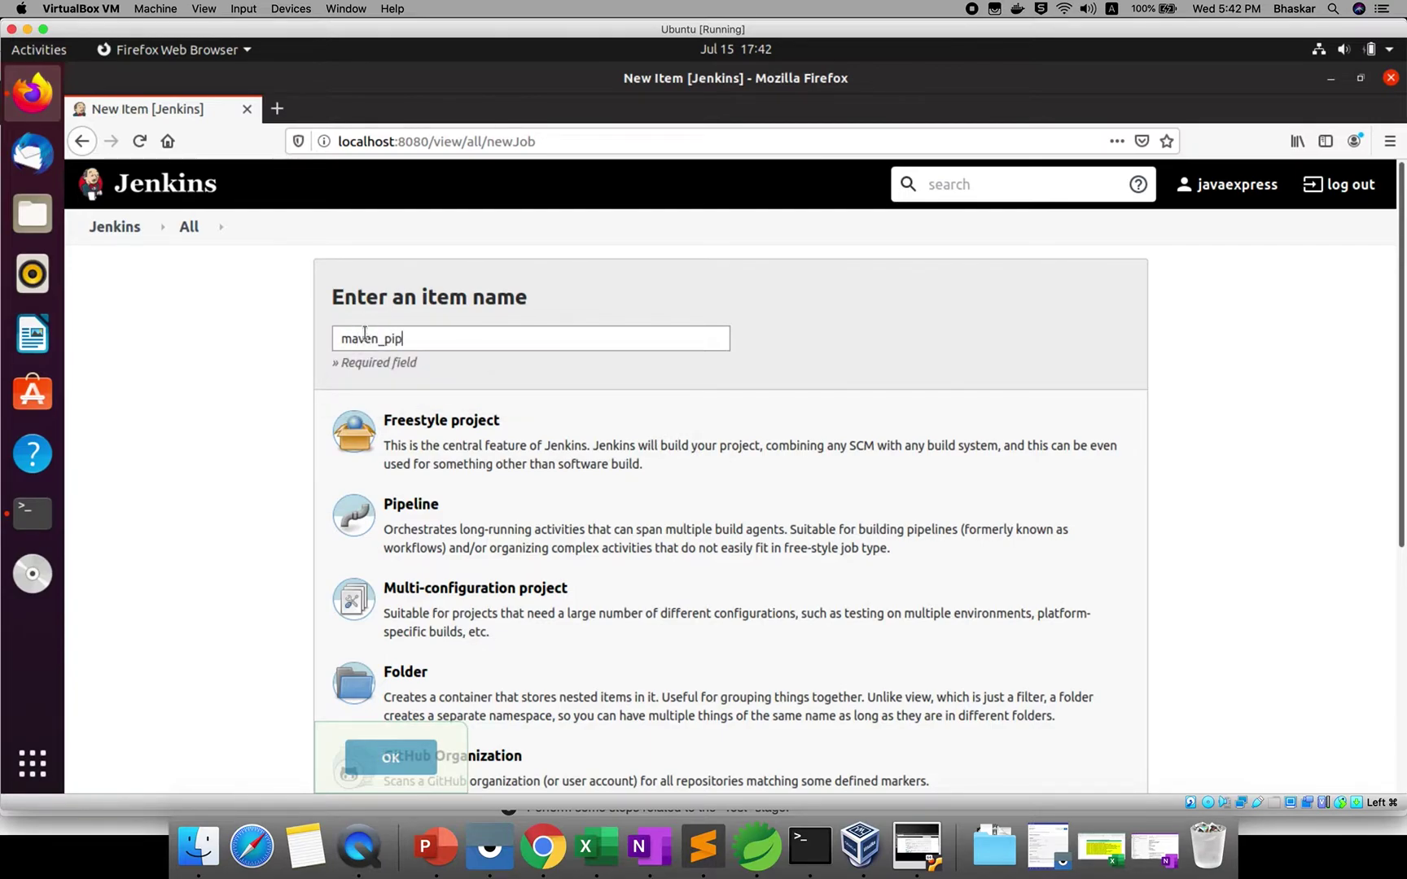
pyautogui.write('eline')
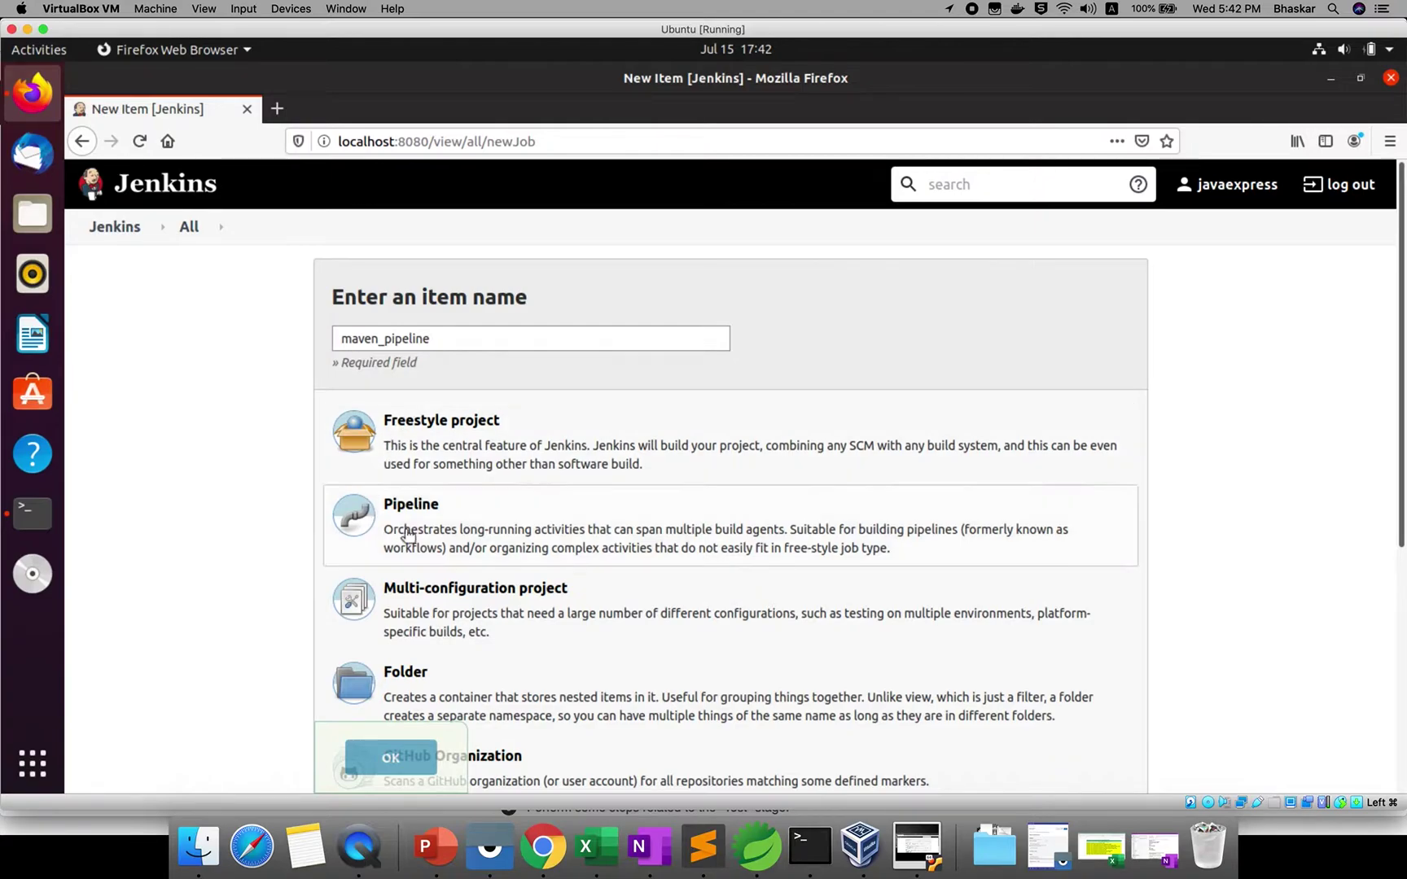
pyautogui.click(463, 533)
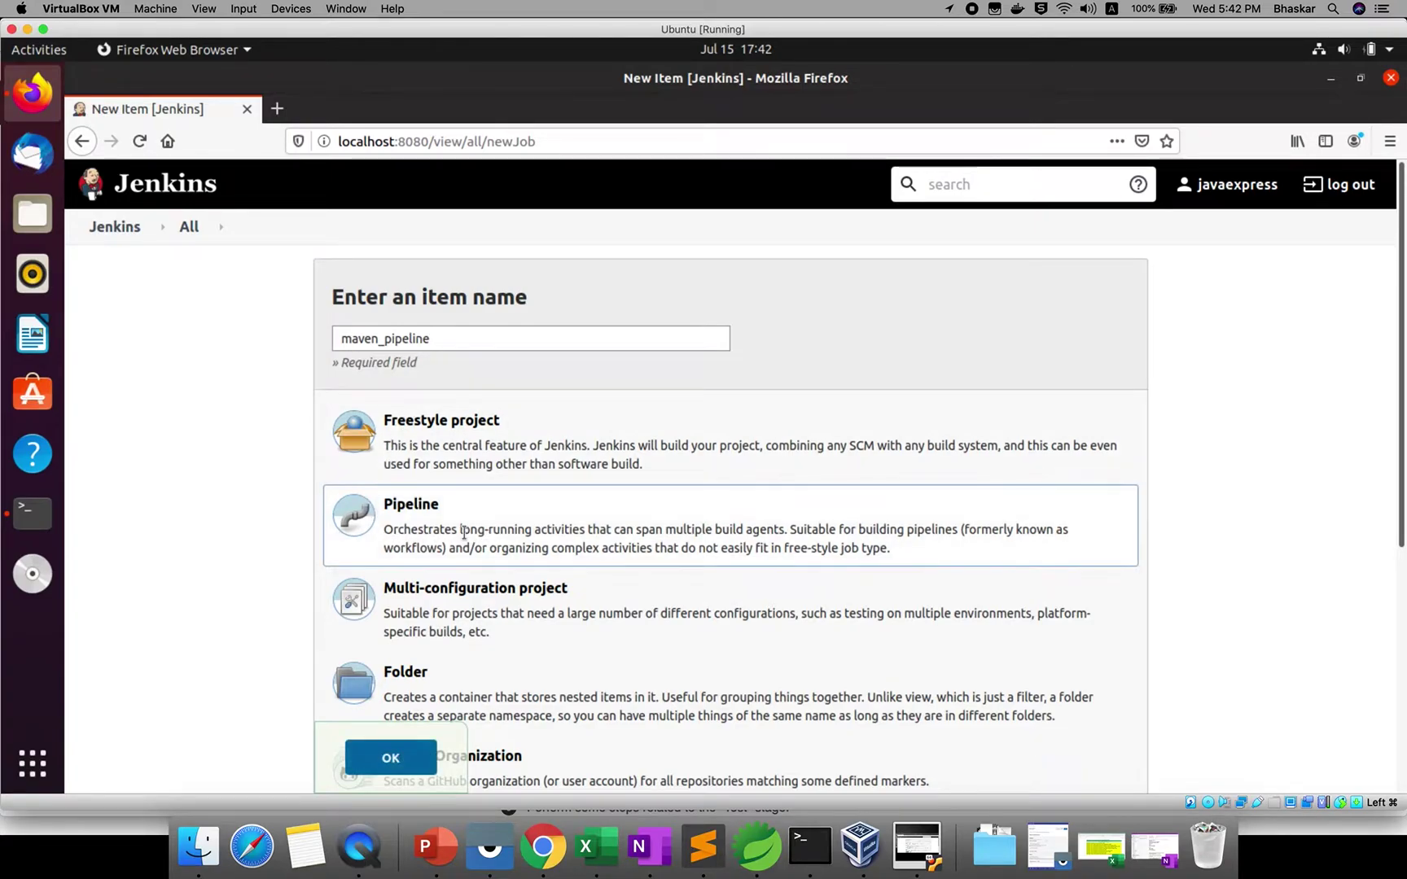
pyautogui.click(395, 759)
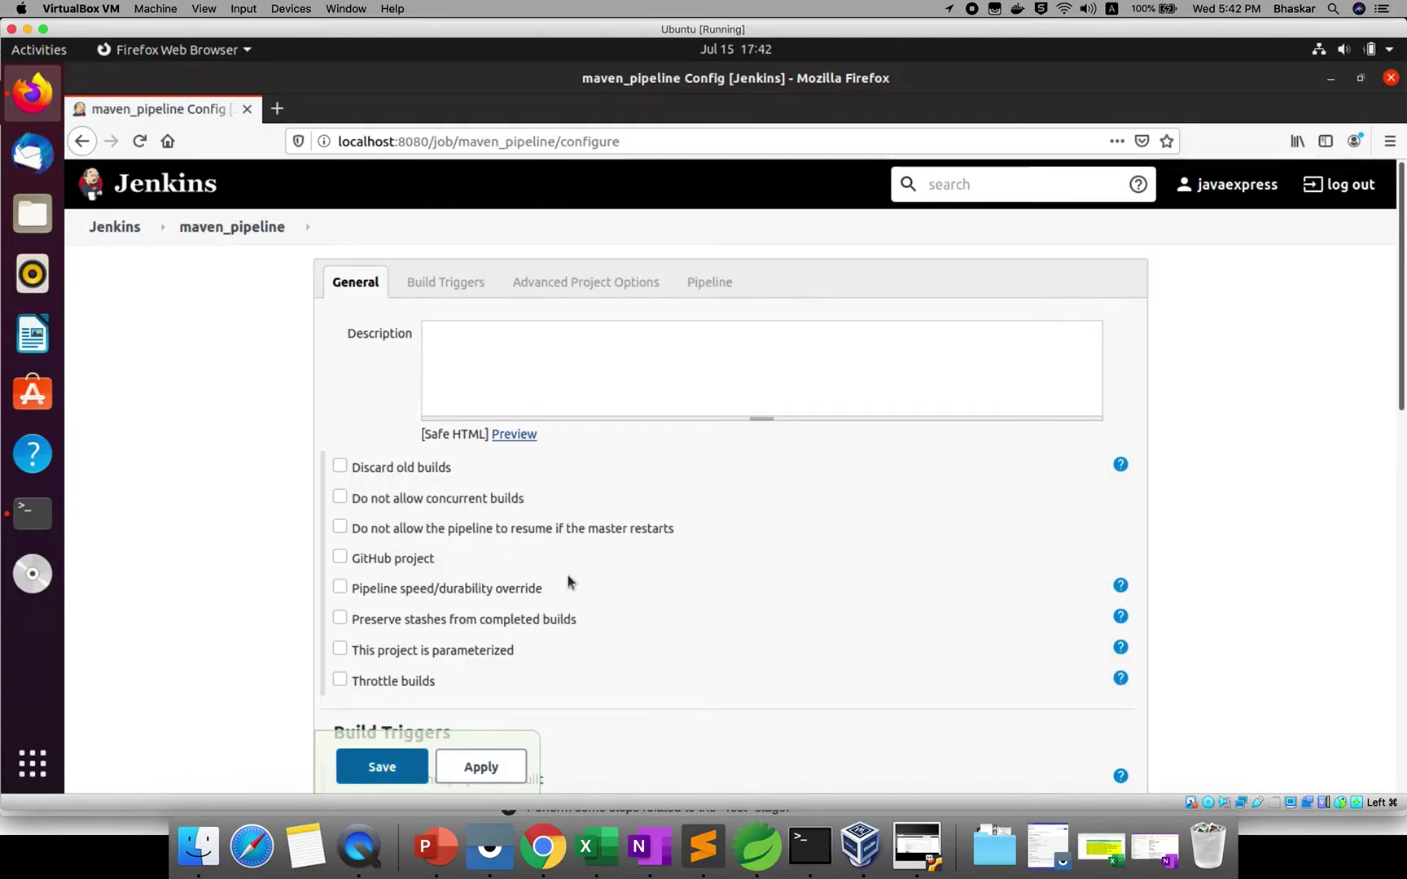
pyautogui.scroll(-1, 568, 574)
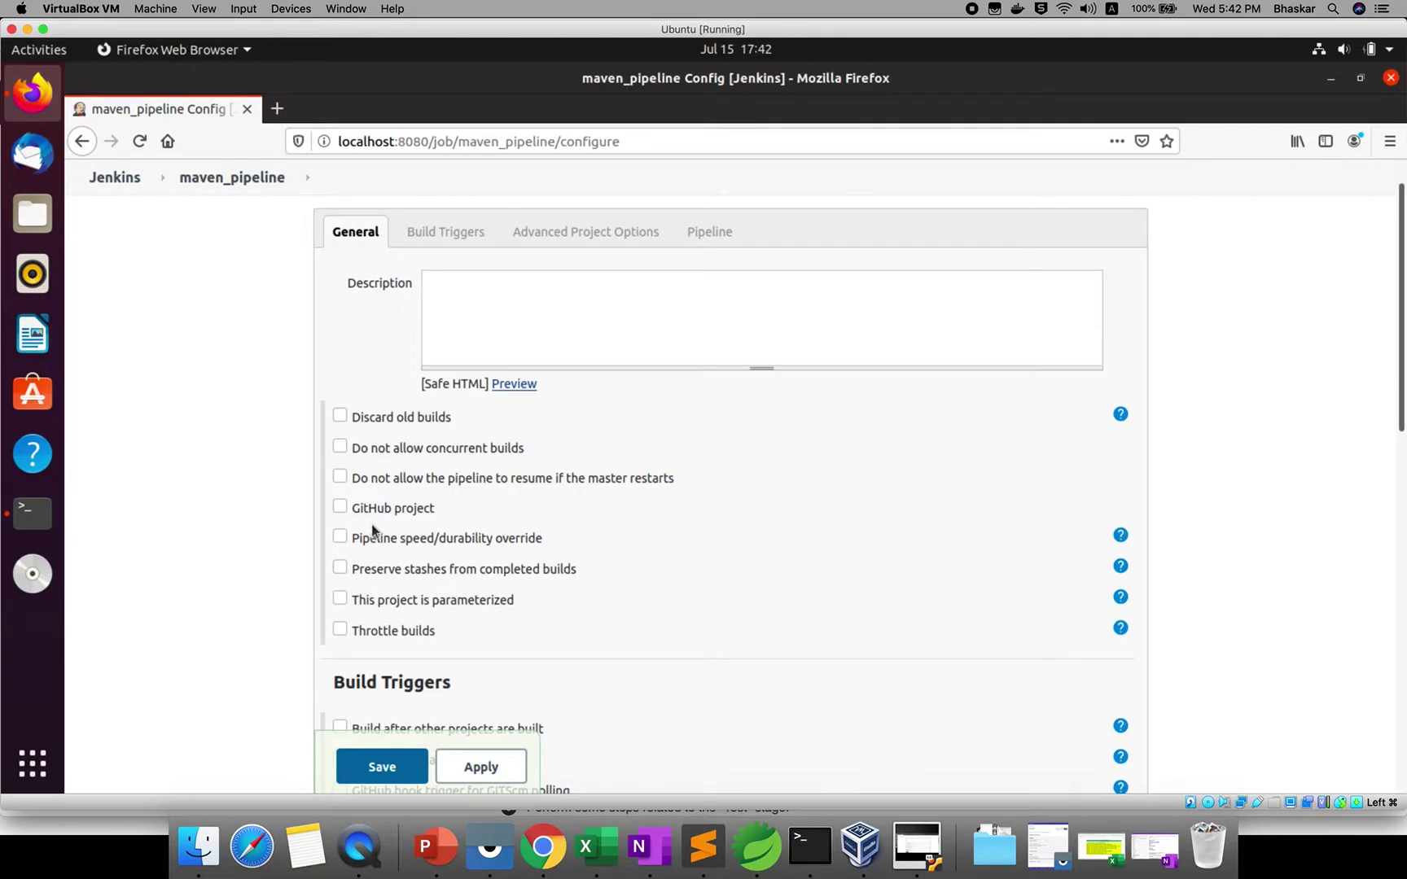
pyautogui.click(339, 507)
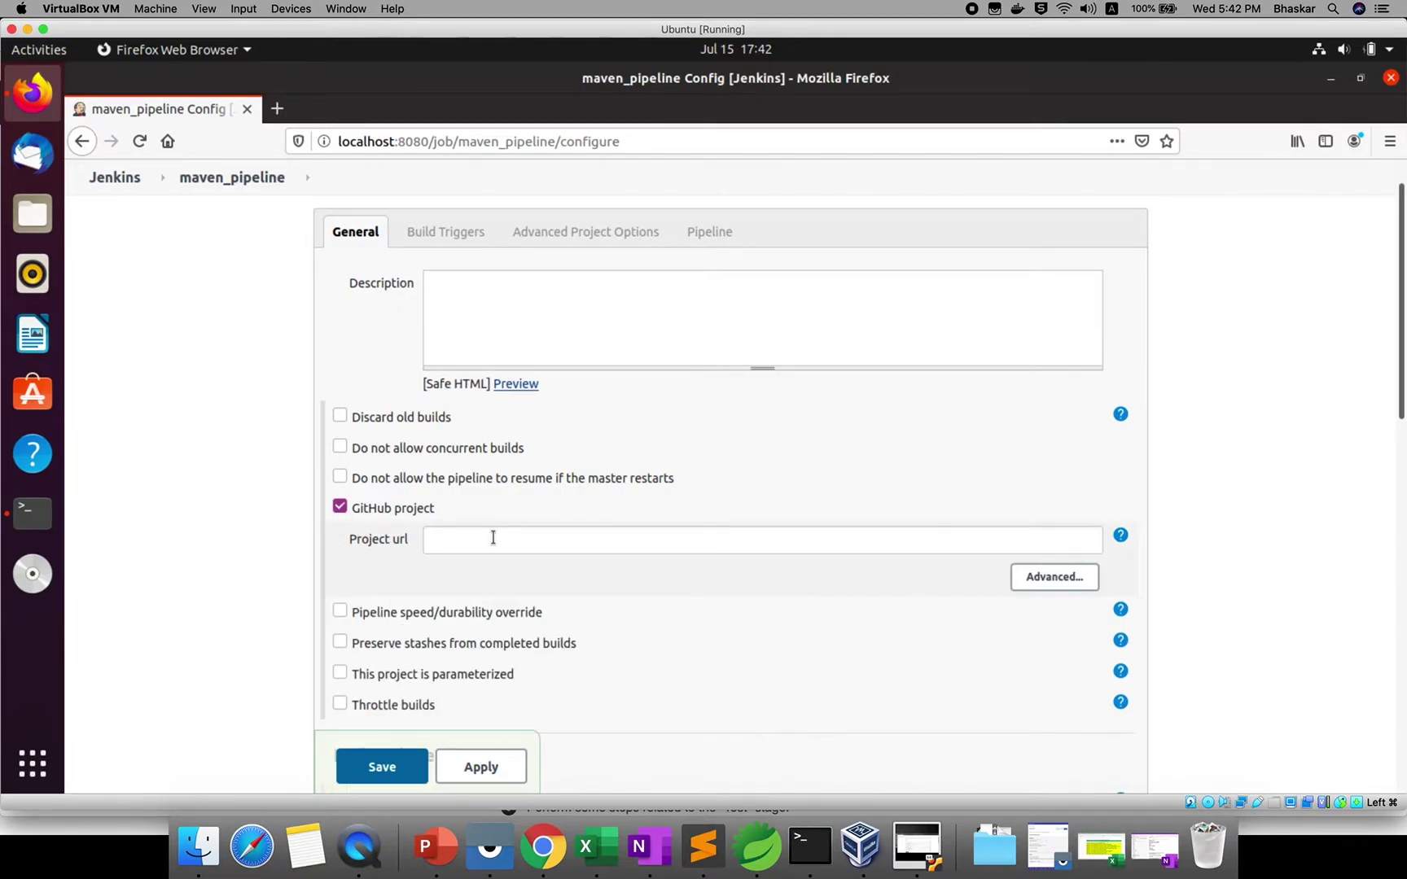
pyautogui.click(543, 847)
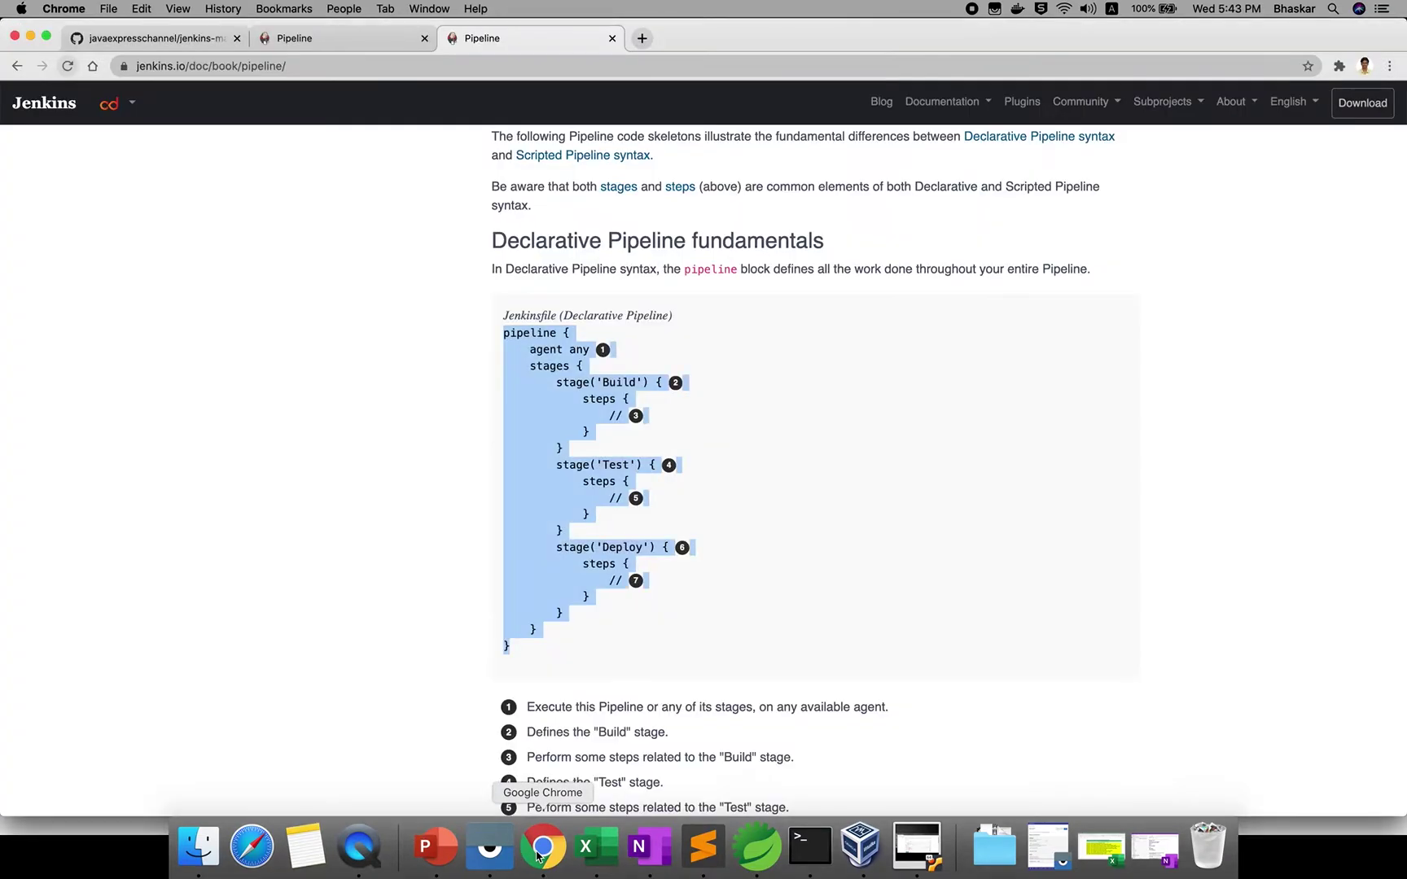
pyautogui.click(157, 40)
pyautogui.click(417, 64)
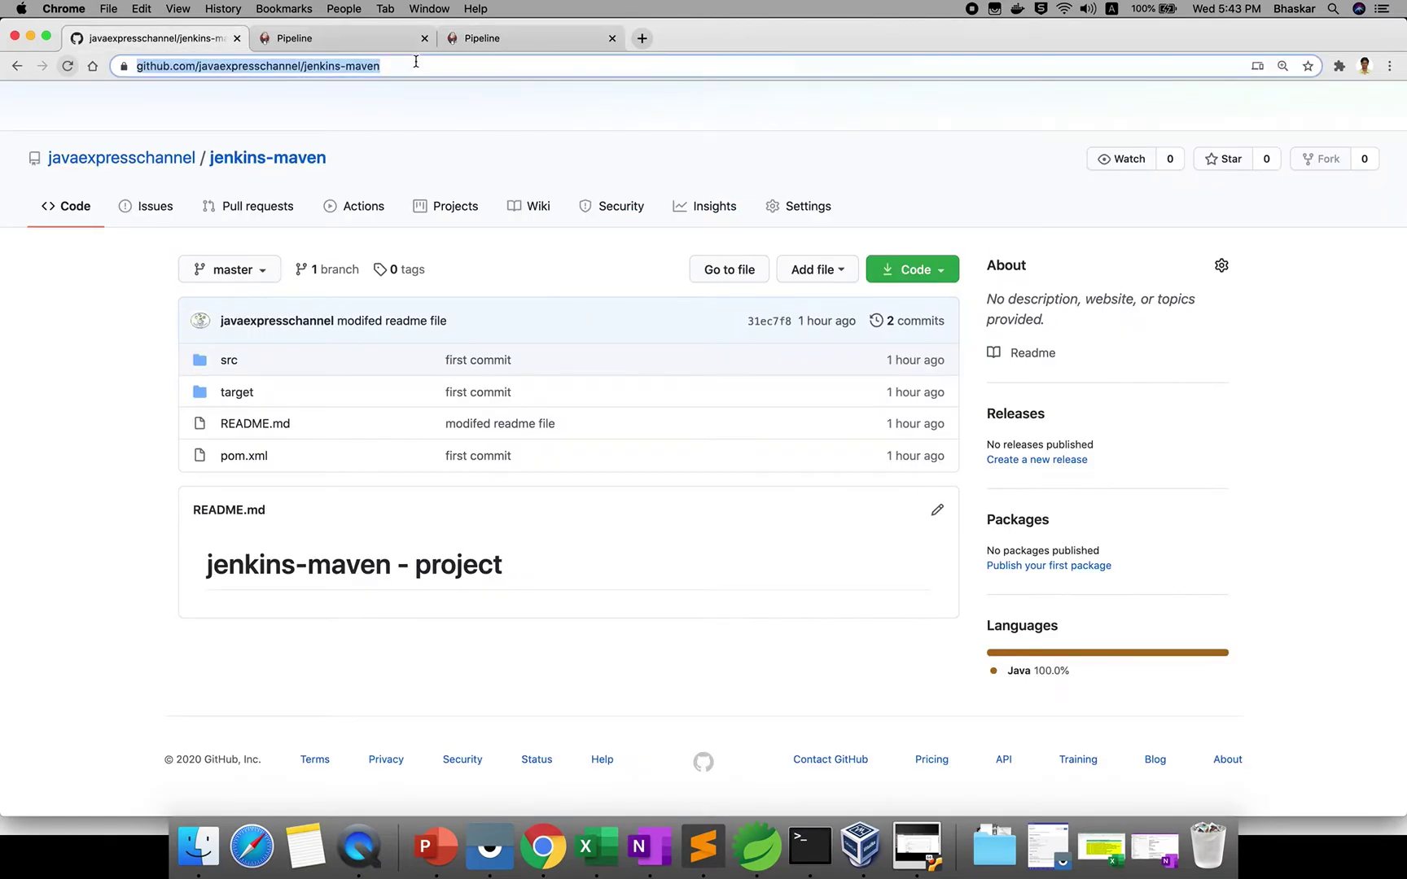
pyautogui.press('super+c')
pyautogui.press('super+Tab')
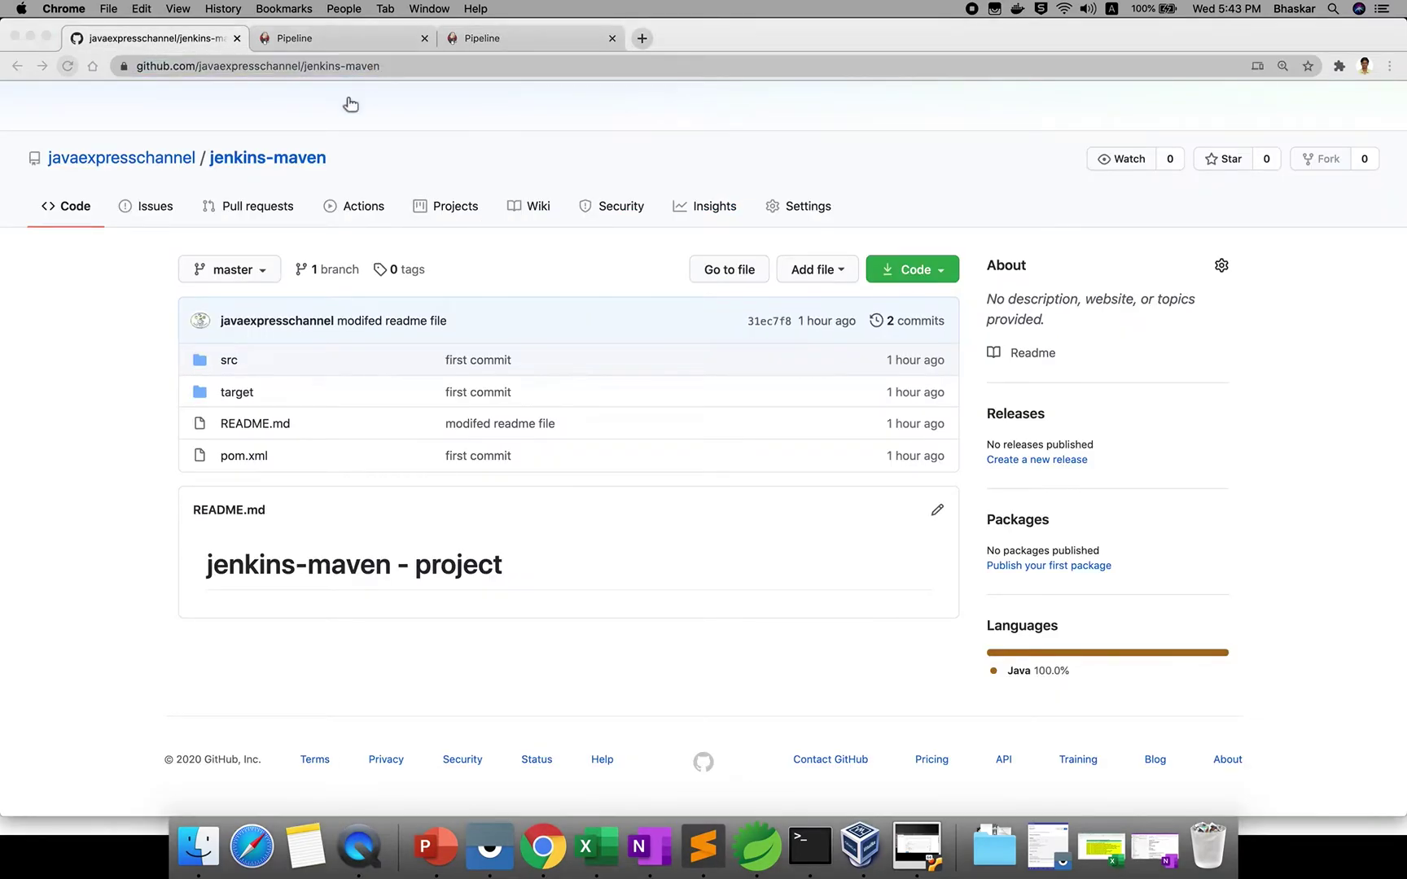
pyautogui.rightClick(523, 544)
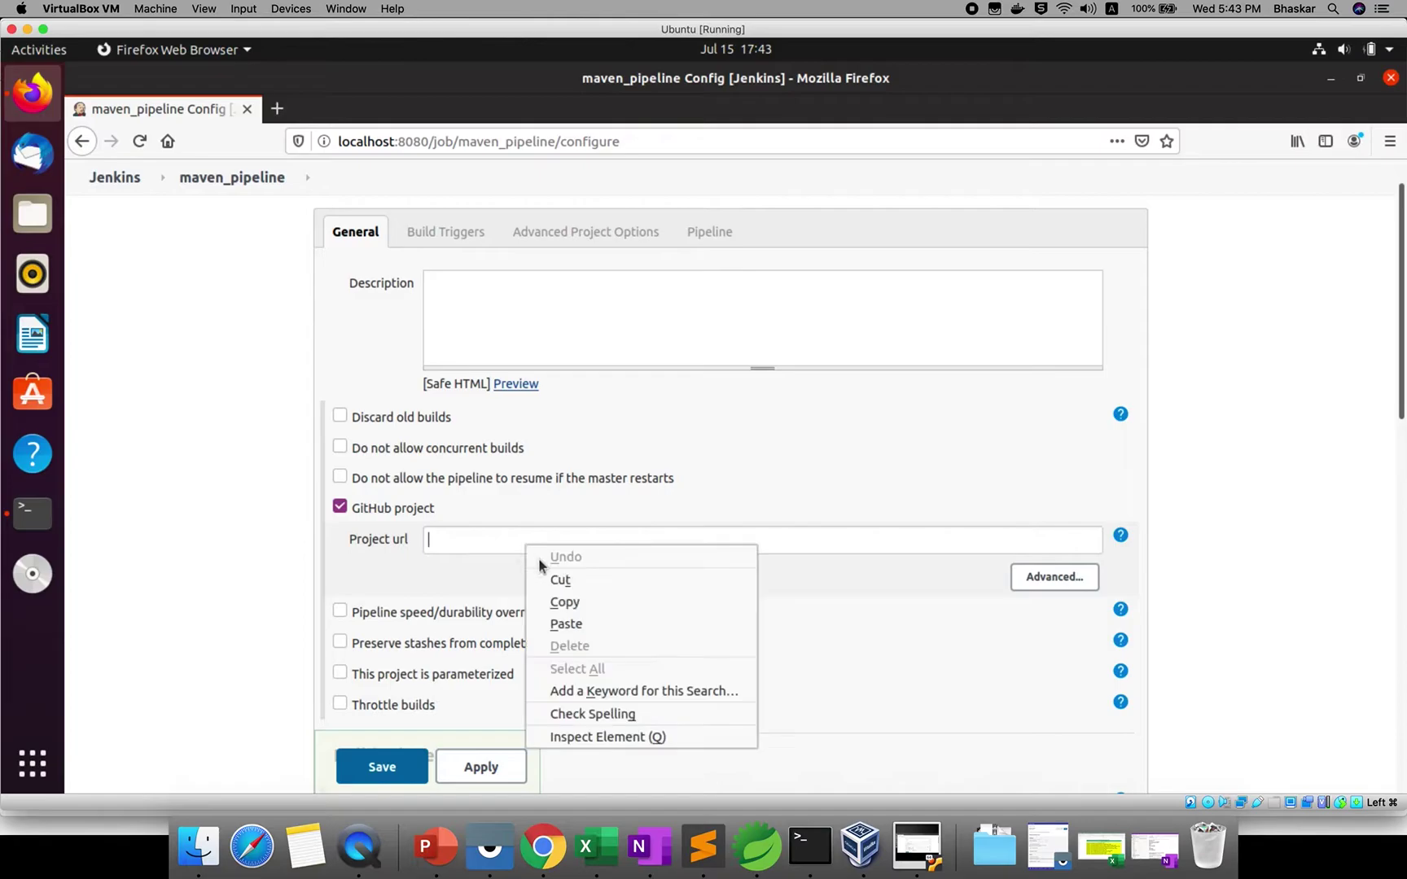
pyautogui.click(562, 620)
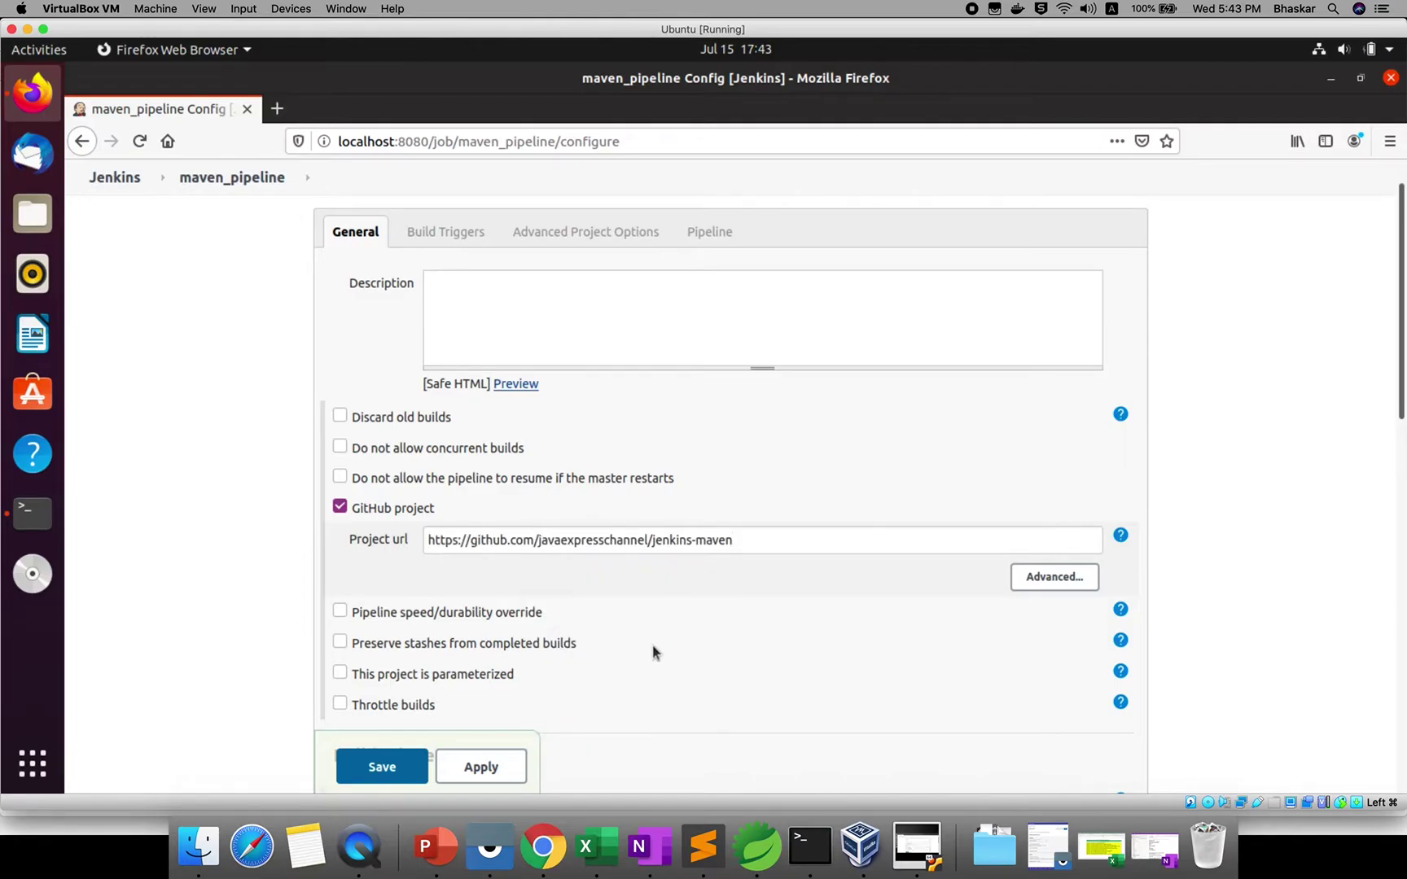
# Expand the Advanced Project Options of the maven_pipeline job to show its display name setting.
pyautogui.scroll(-1, 654, 652)
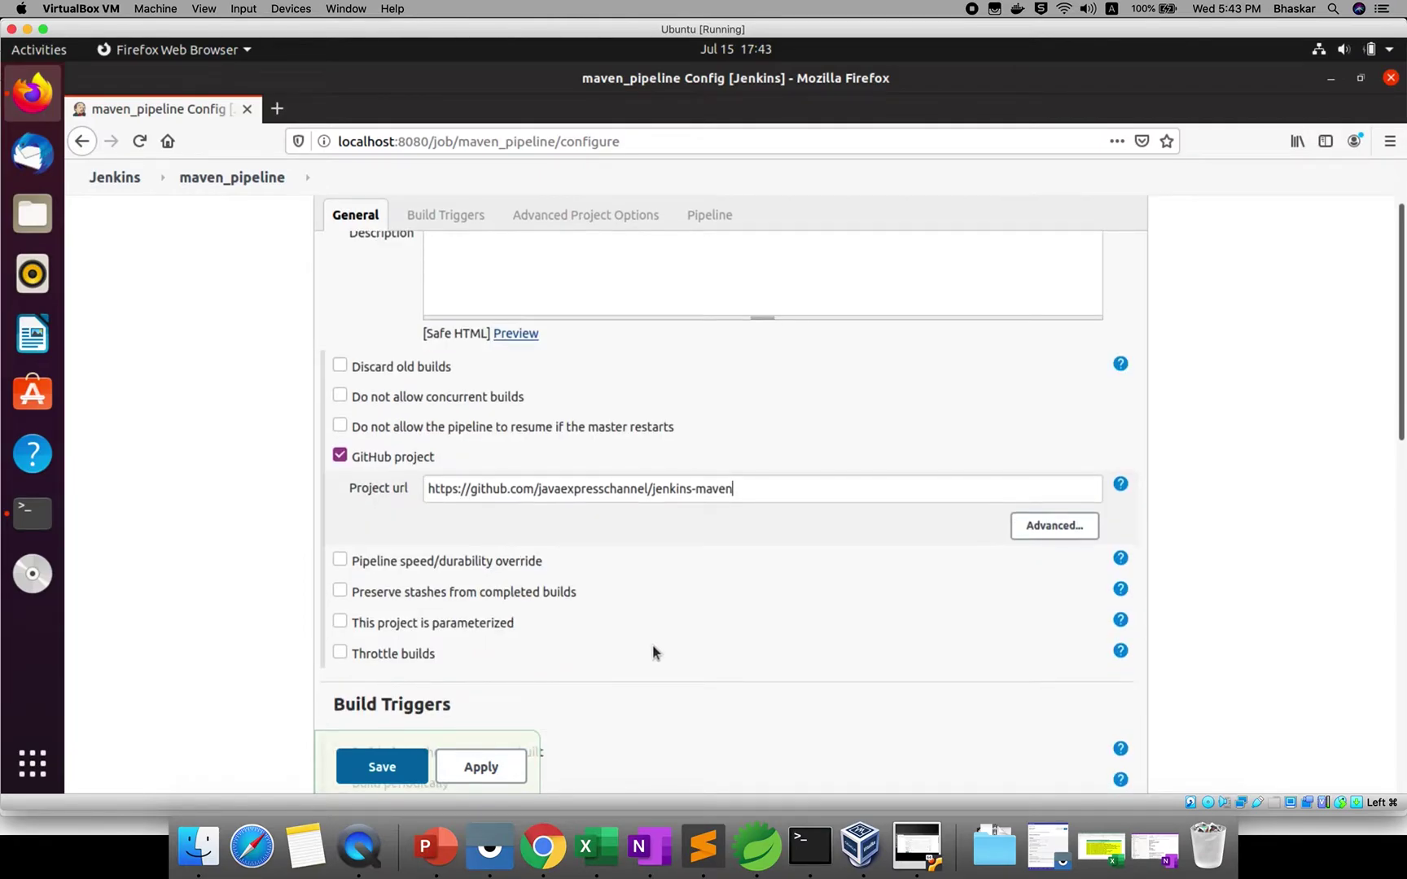
pyautogui.scroll(-5, 654, 651)
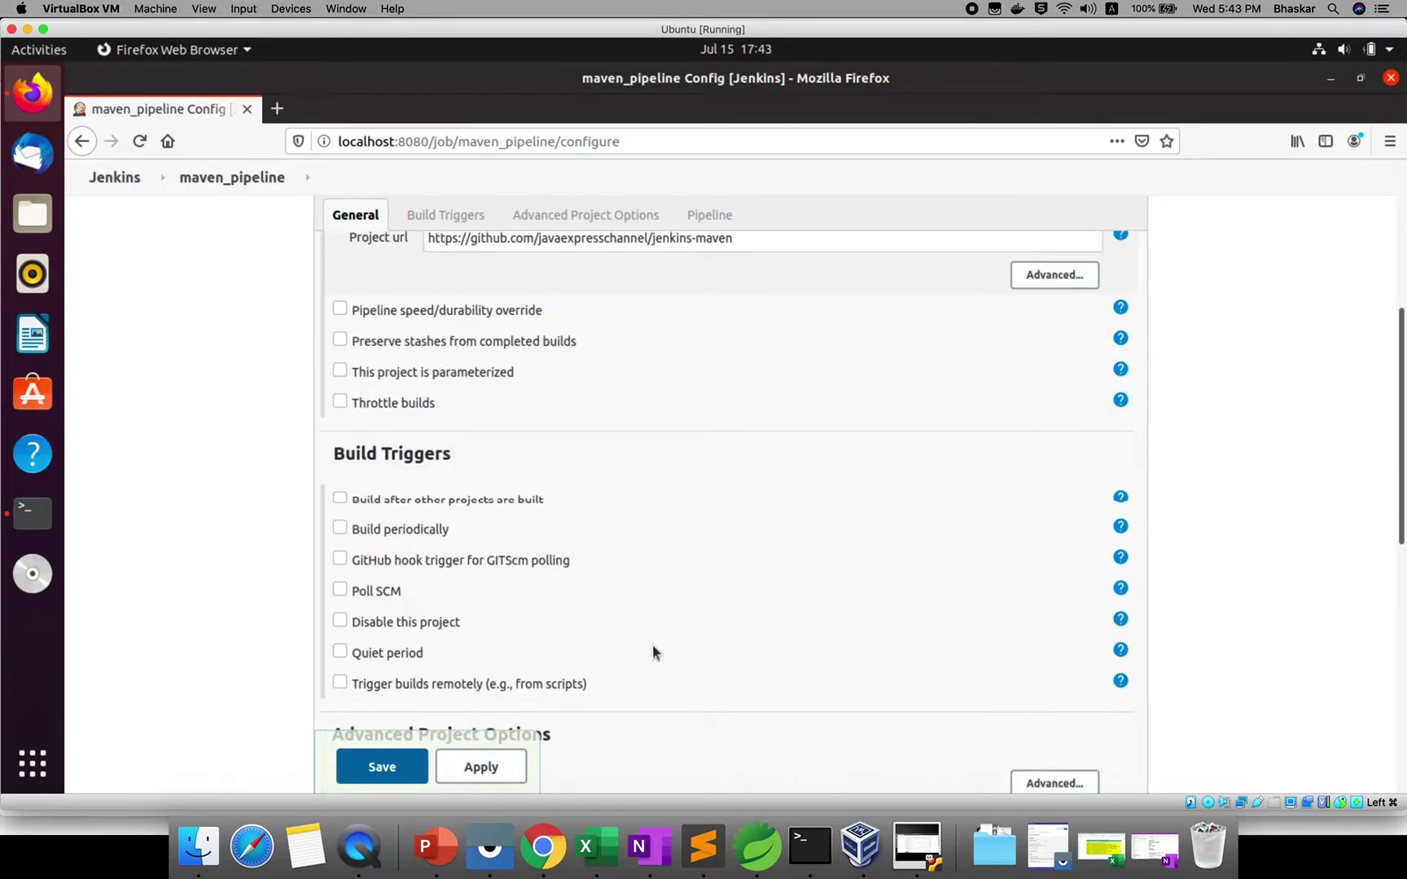
pyautogui.scroll(-3, 652, 644)
pyautogui.scroll(-2, 542, 629)
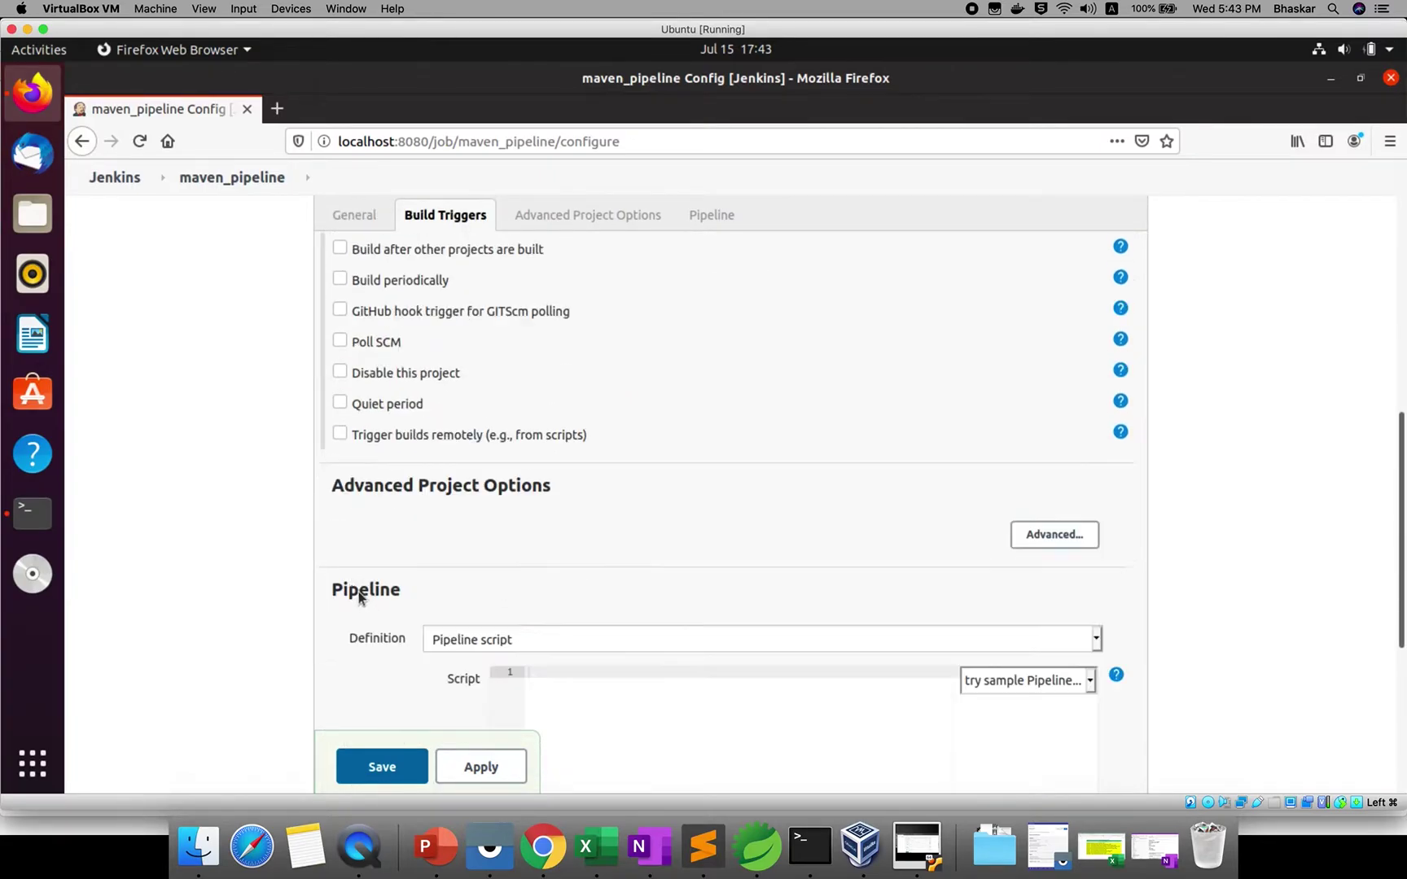
pyautogui.doubleClick(428, 488)
pyautogui.click(428, 489)
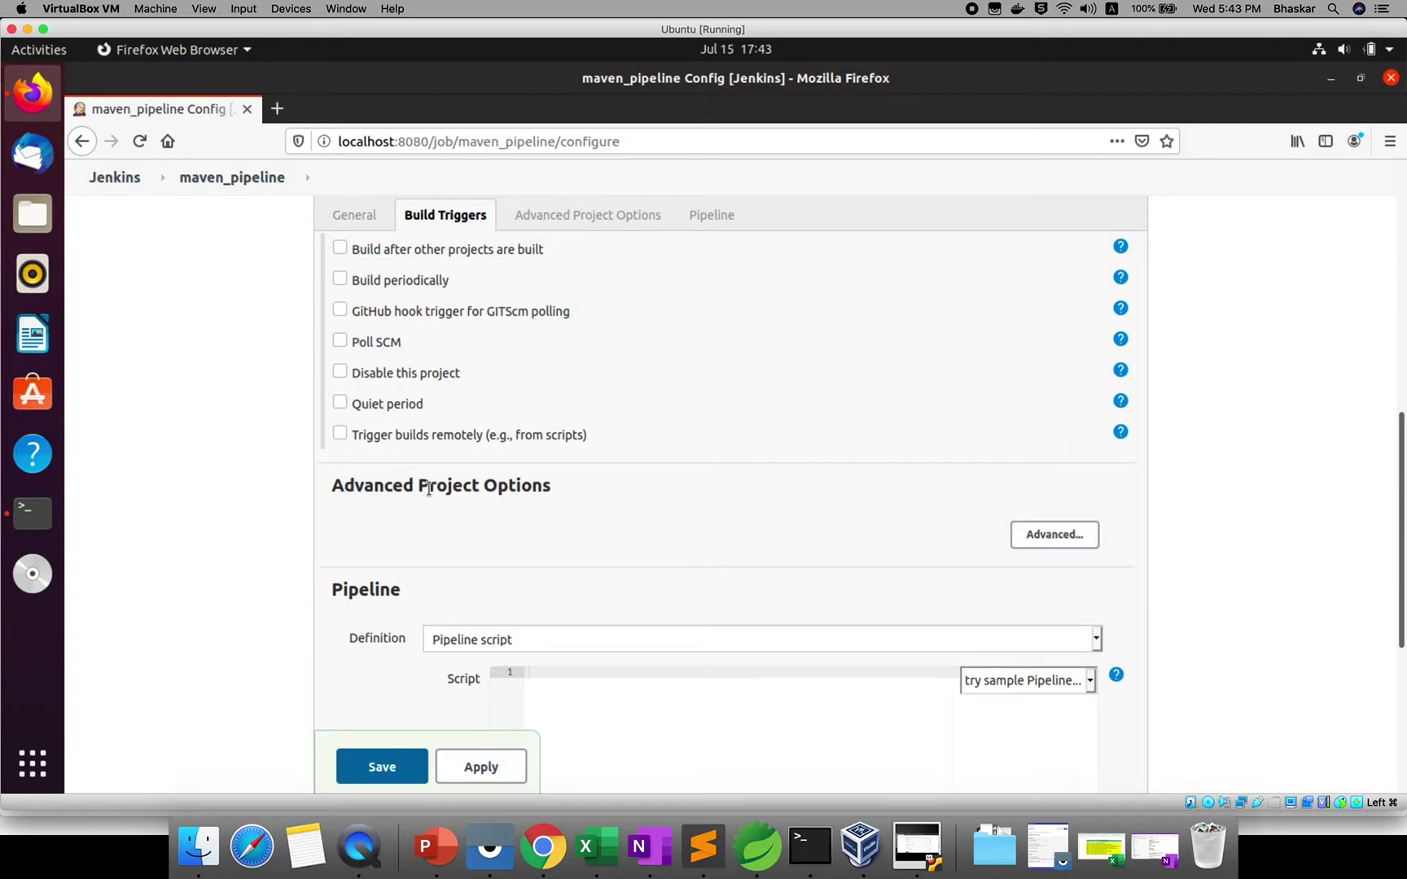
pyautogui.click(1063, 537)
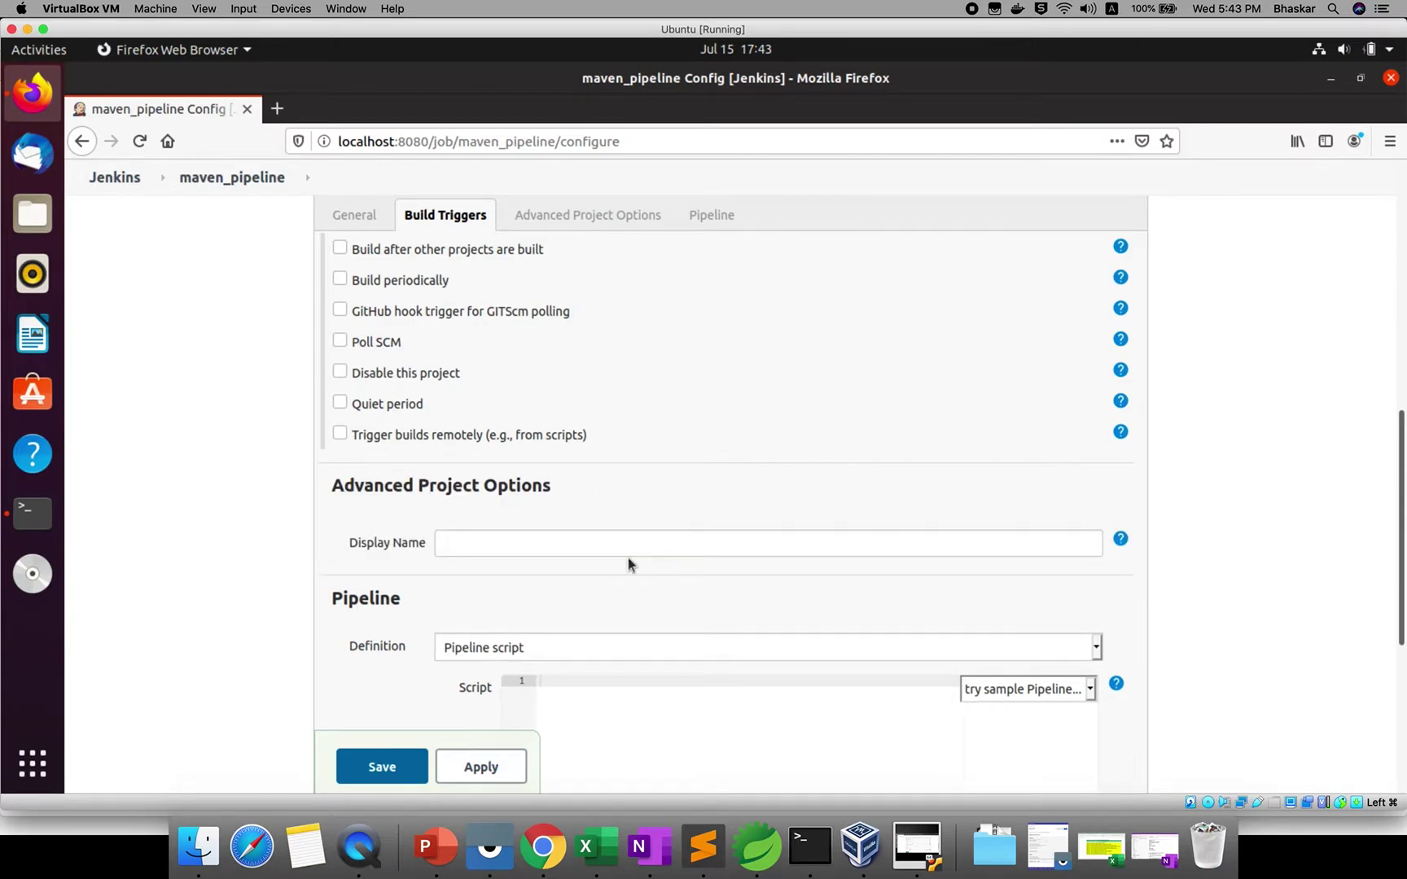
# Try Pipeline script from SCM as the pipeline definition and set it back to Pipeline script.
pyautogui.scroll(-1, 756, 557)
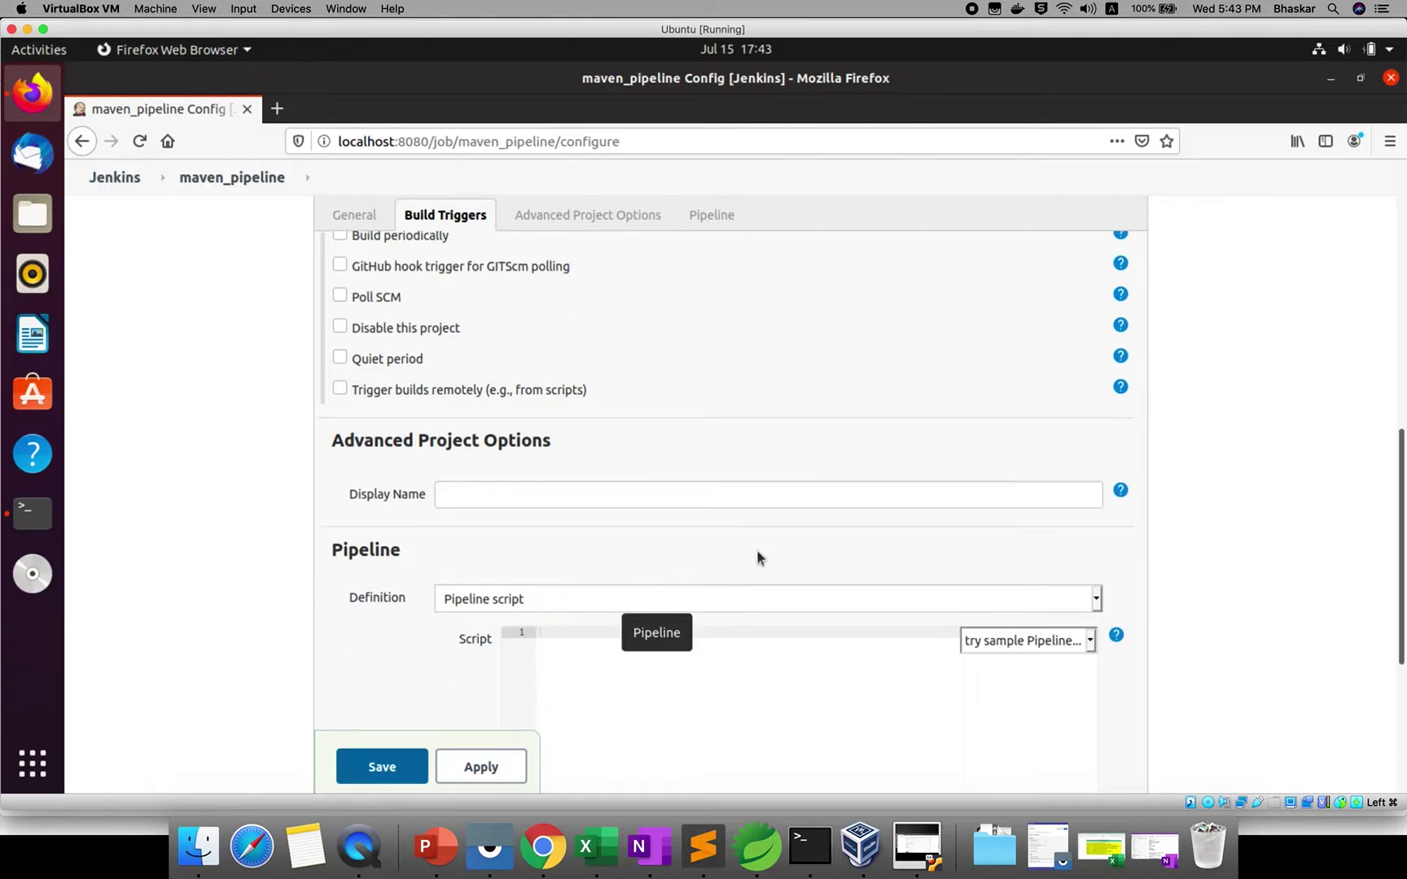
pyautogui.scroll(-1, 756, 557)
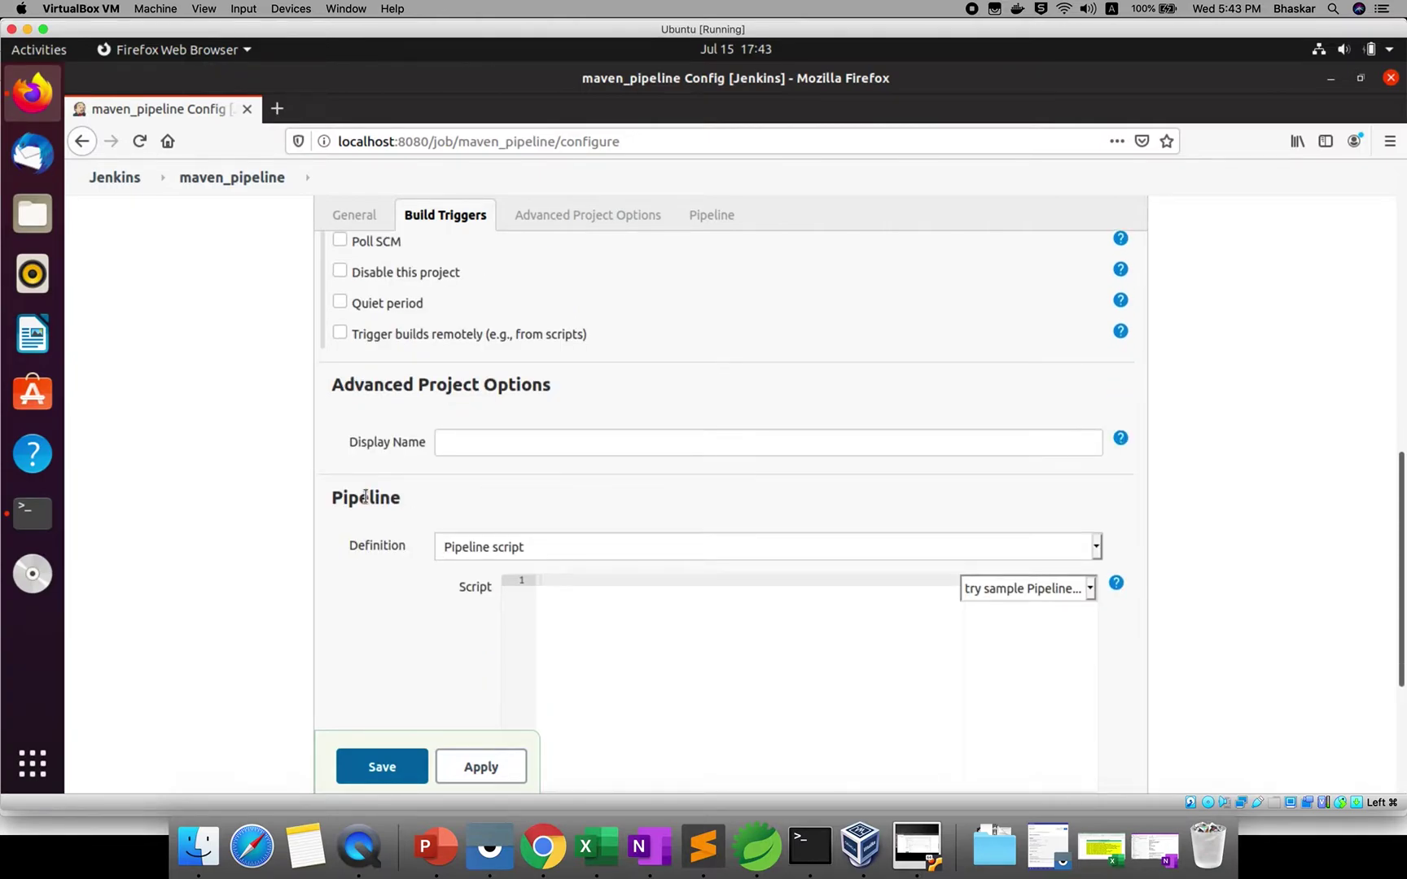
pyautogui.scroll(-1, 365, 495)
pyautogui.moveTo(364, 495); pyautogui.dragTo(494, 495)
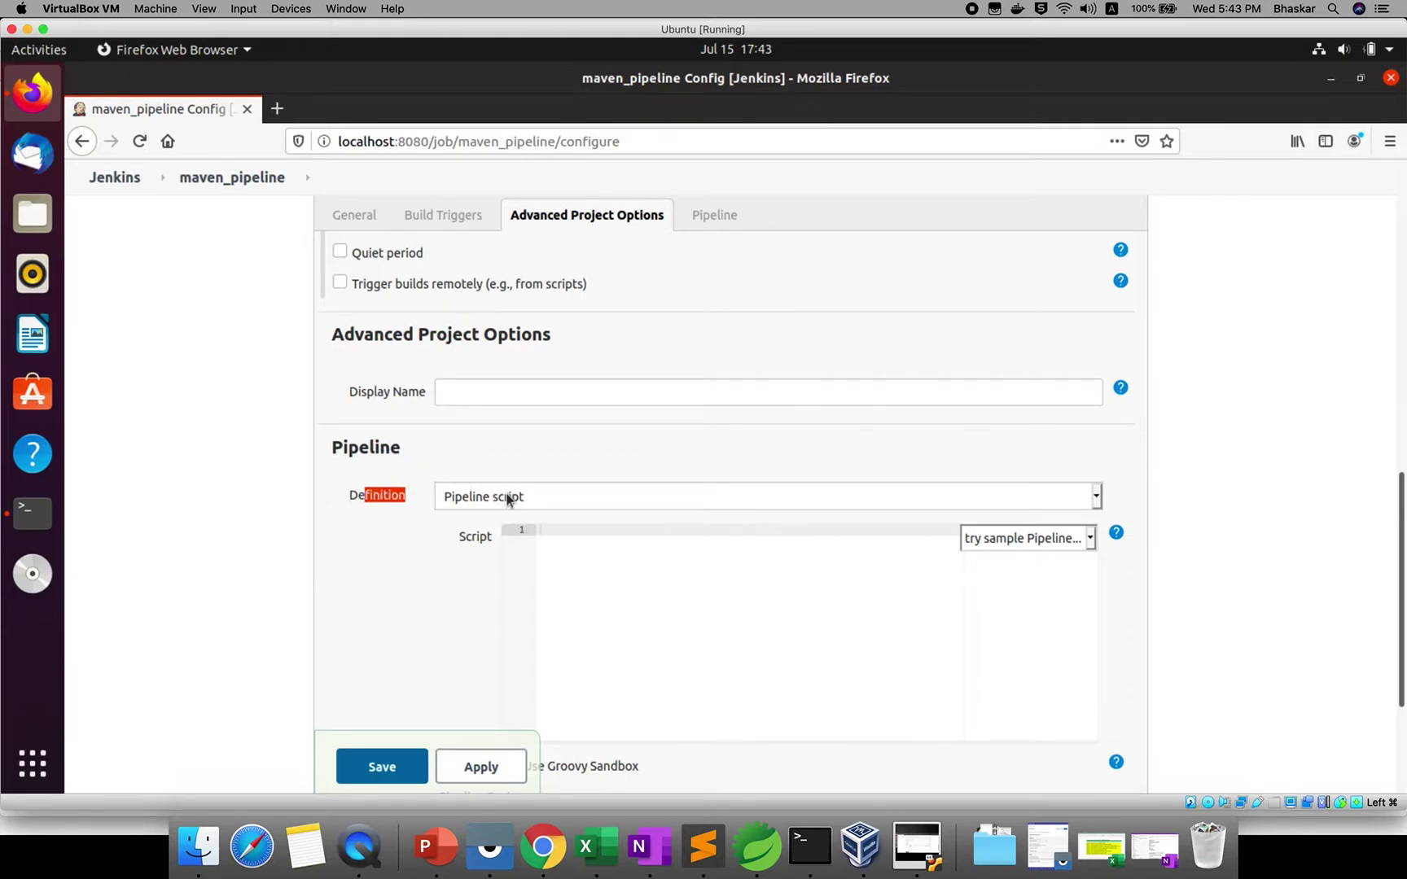
pyautogui.scroll(-1, 581, 528)
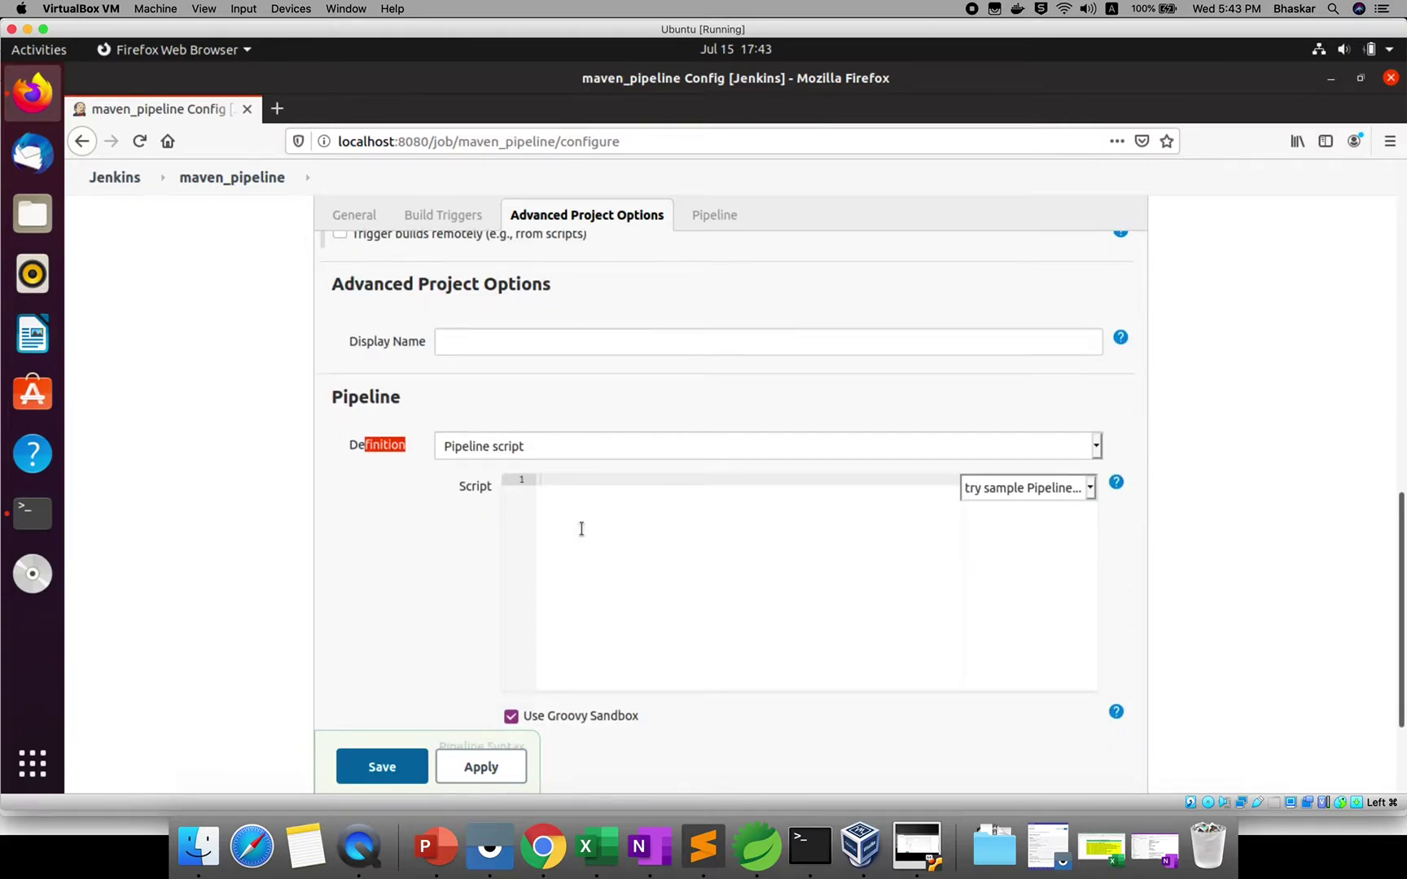
pyautogui.click(1096, 446)
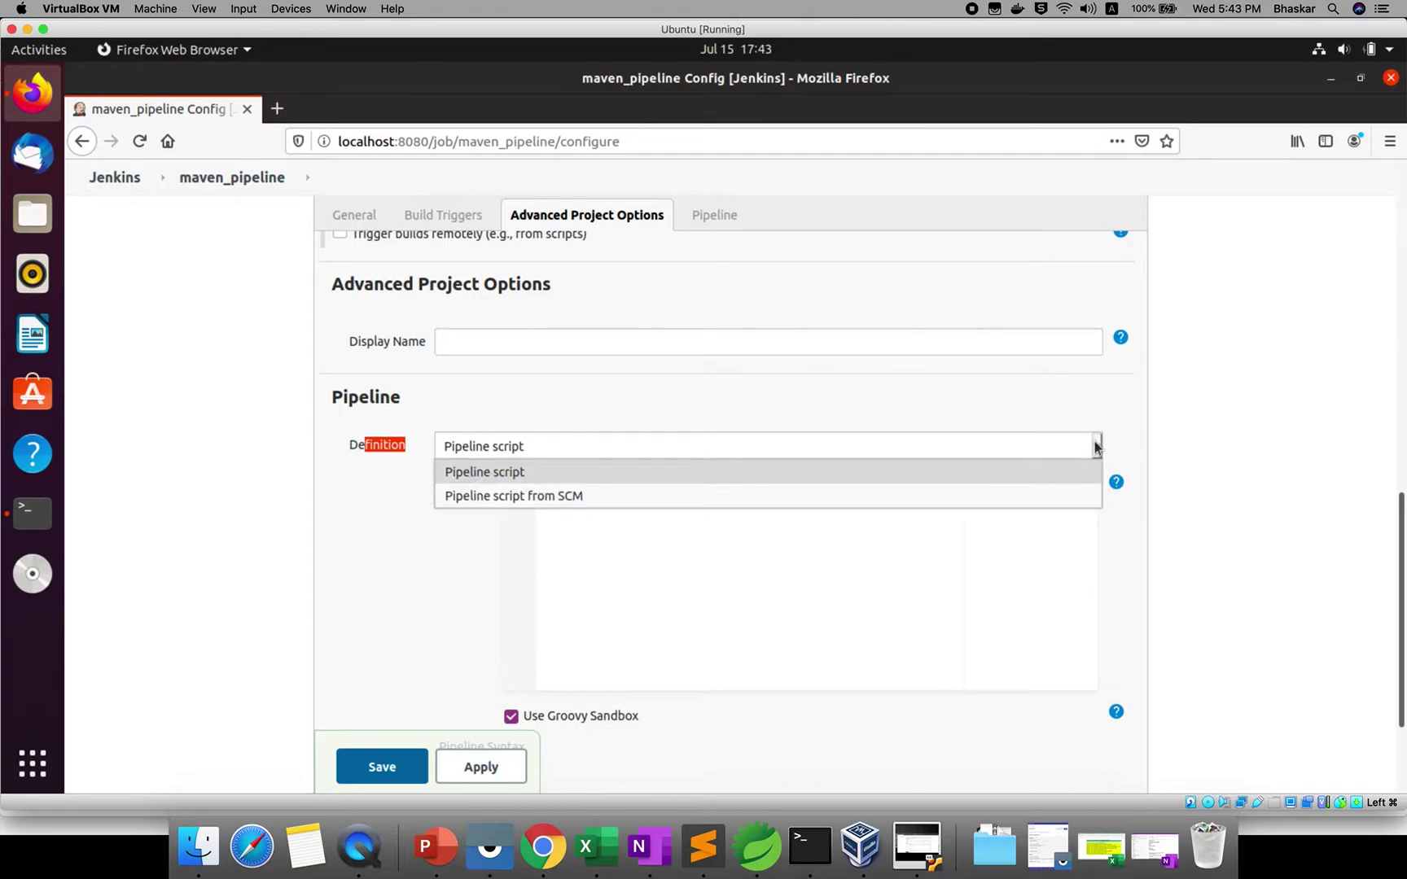
pyautogui.click(560, 496)
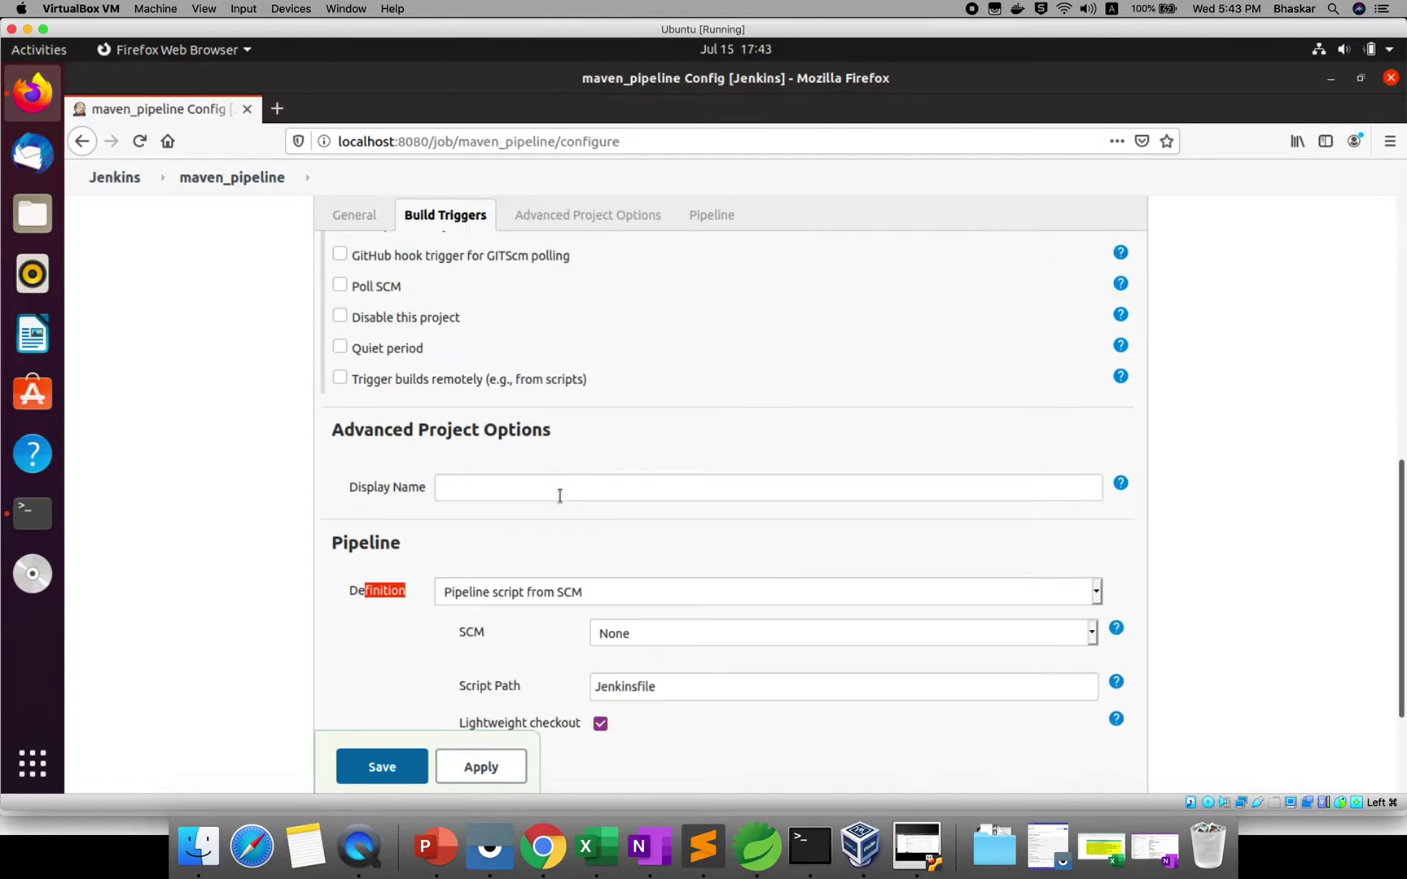
pyautogui.doubleClick(621, 686)
pyautogui.click(608, 592)
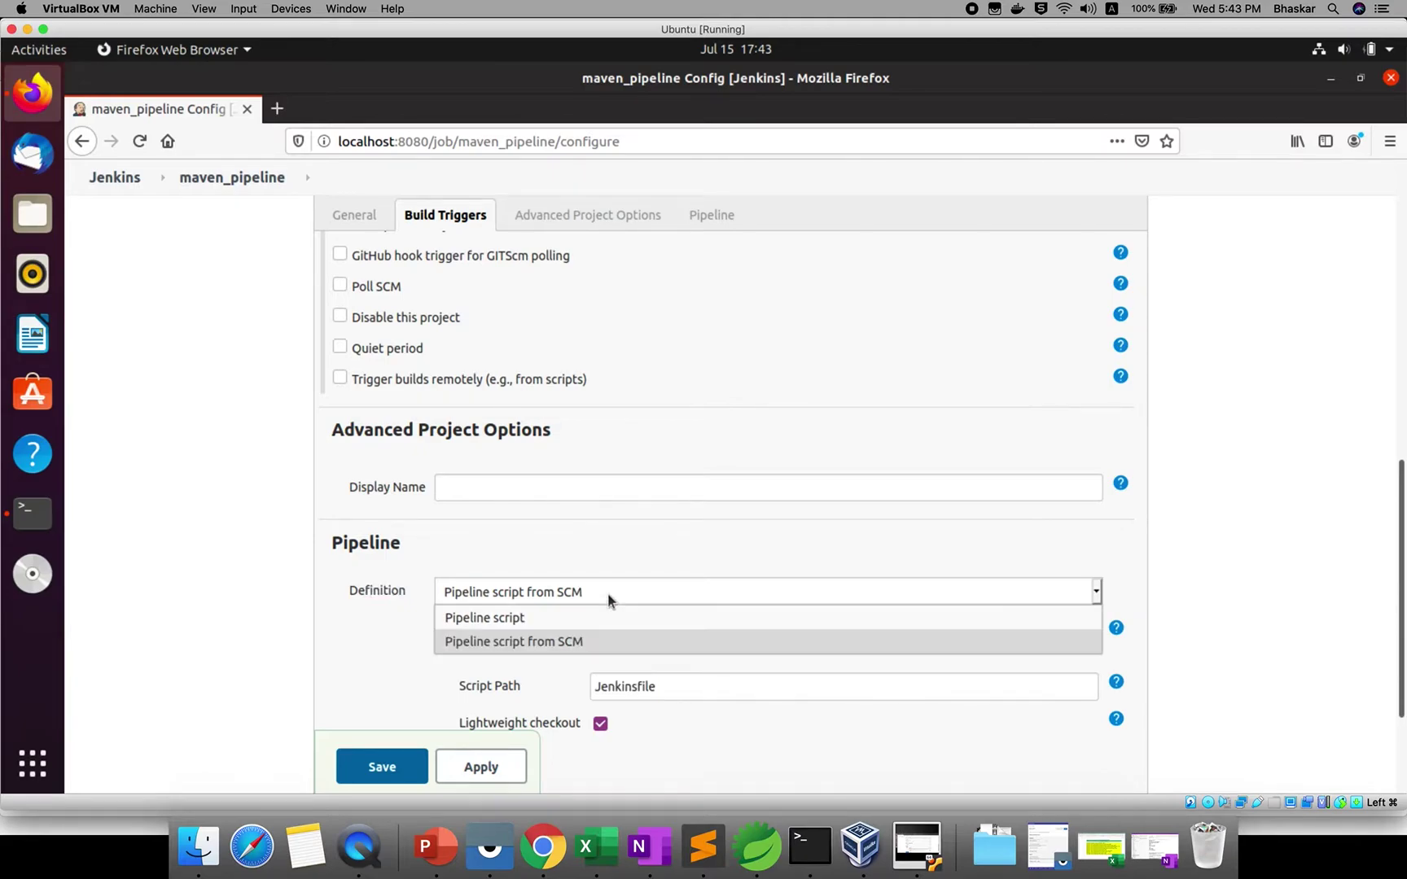
pyautogui.click(509, 621)
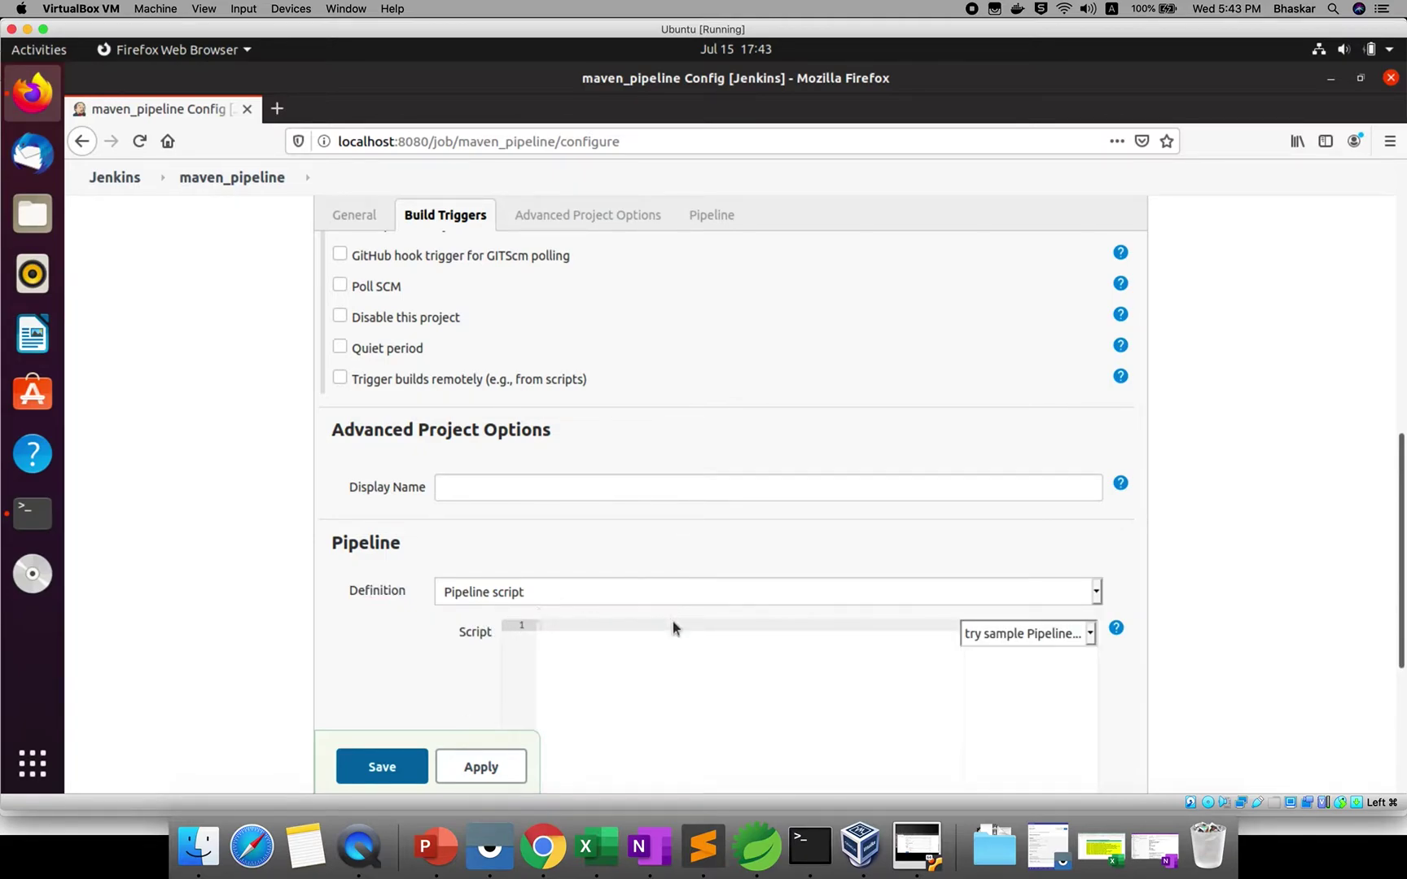
# Copy the Declarative Pipeline example from the jenkins.io page in Chrome and paste it into the maven_pipeline job's script in the Ubuntu VM.
pyautogui.scroll(-4, 673, 621)
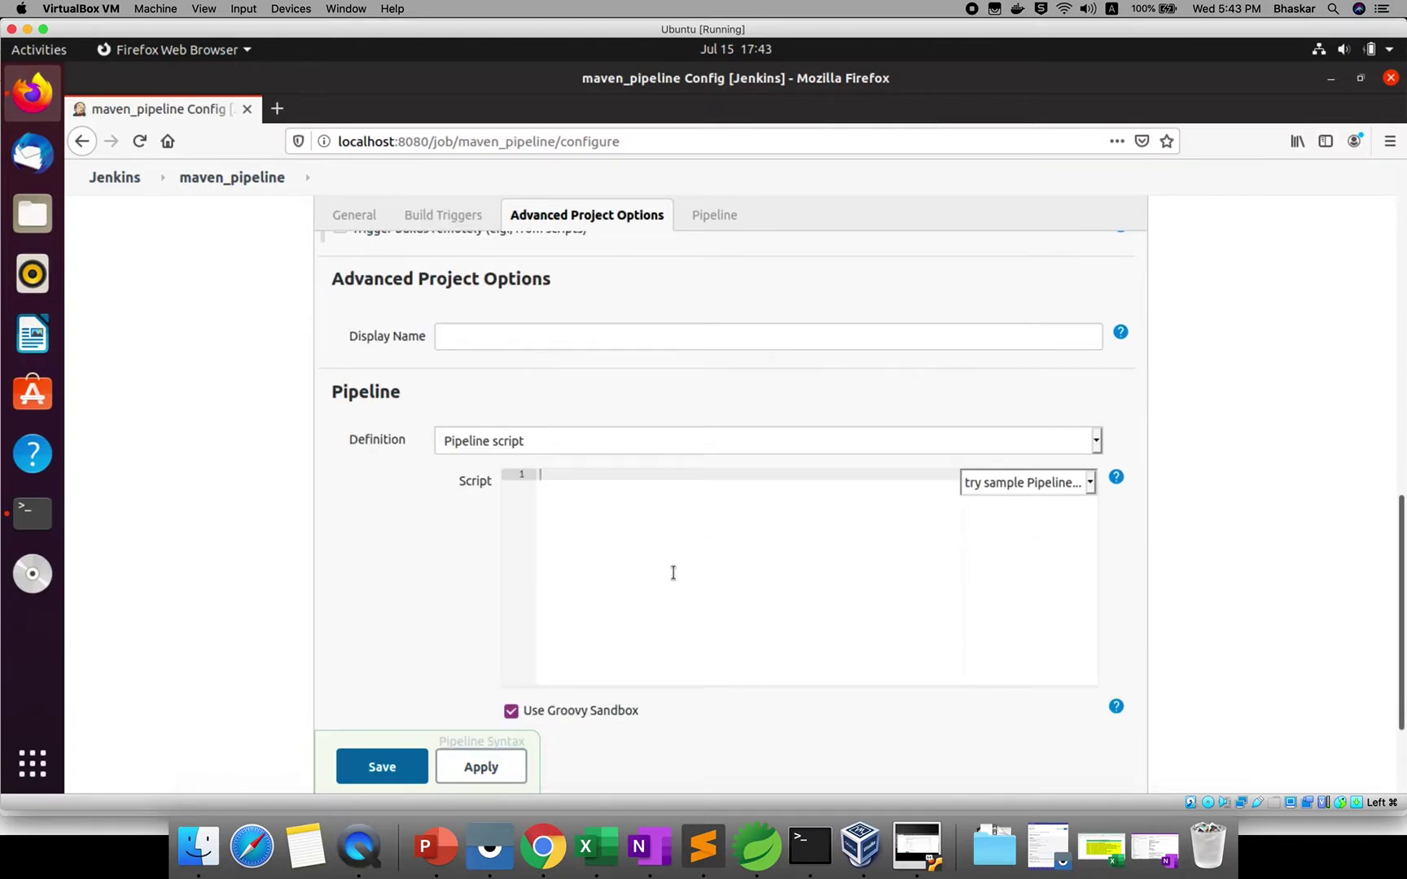
pyautogui.click(533, 847)
pyautogui.click(364, 47)
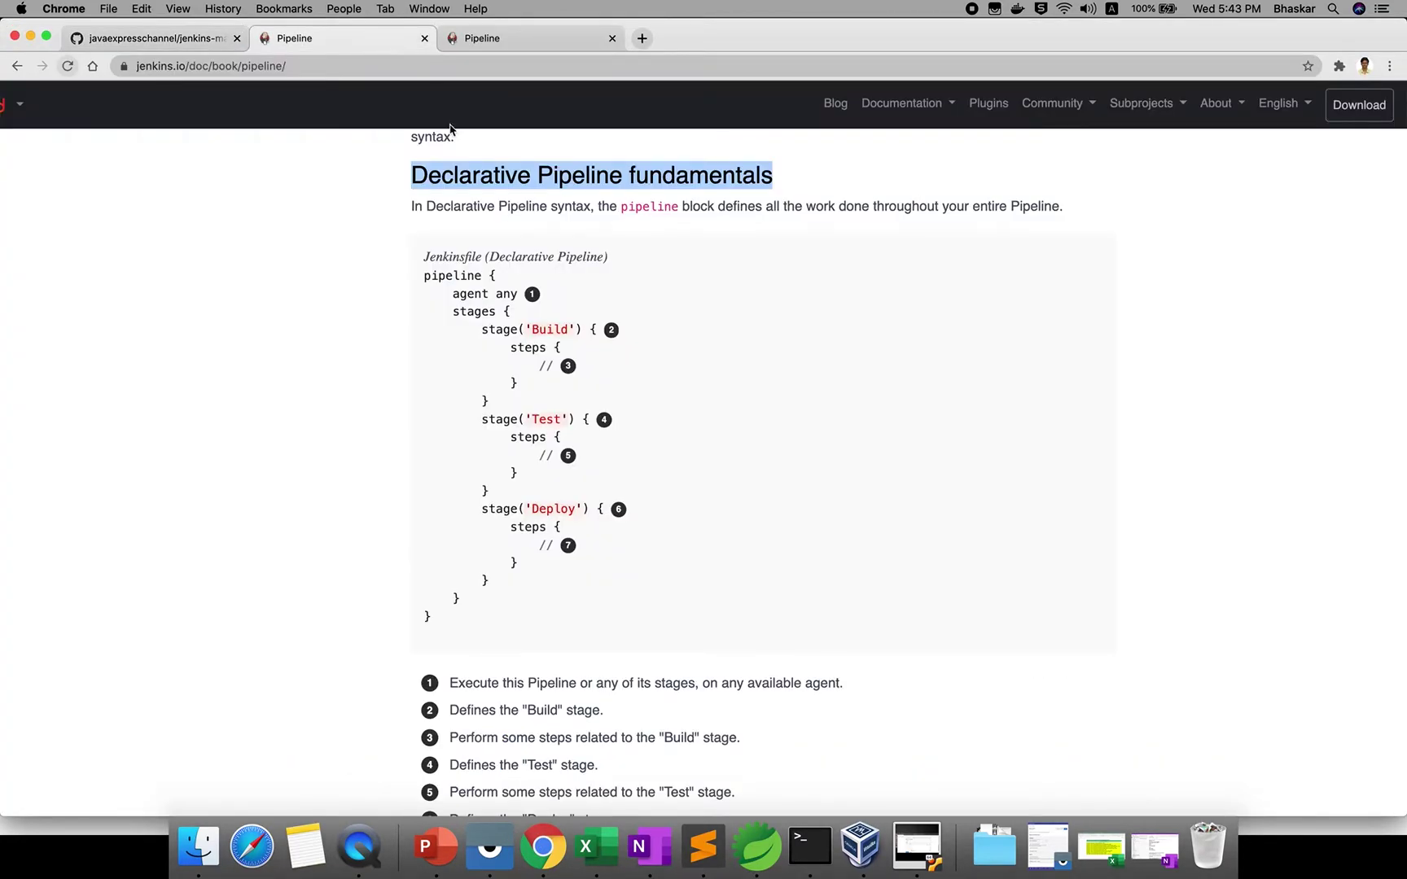
pyautogui.moveTo(423, 275); pyautogui.dragTo(470, 633)
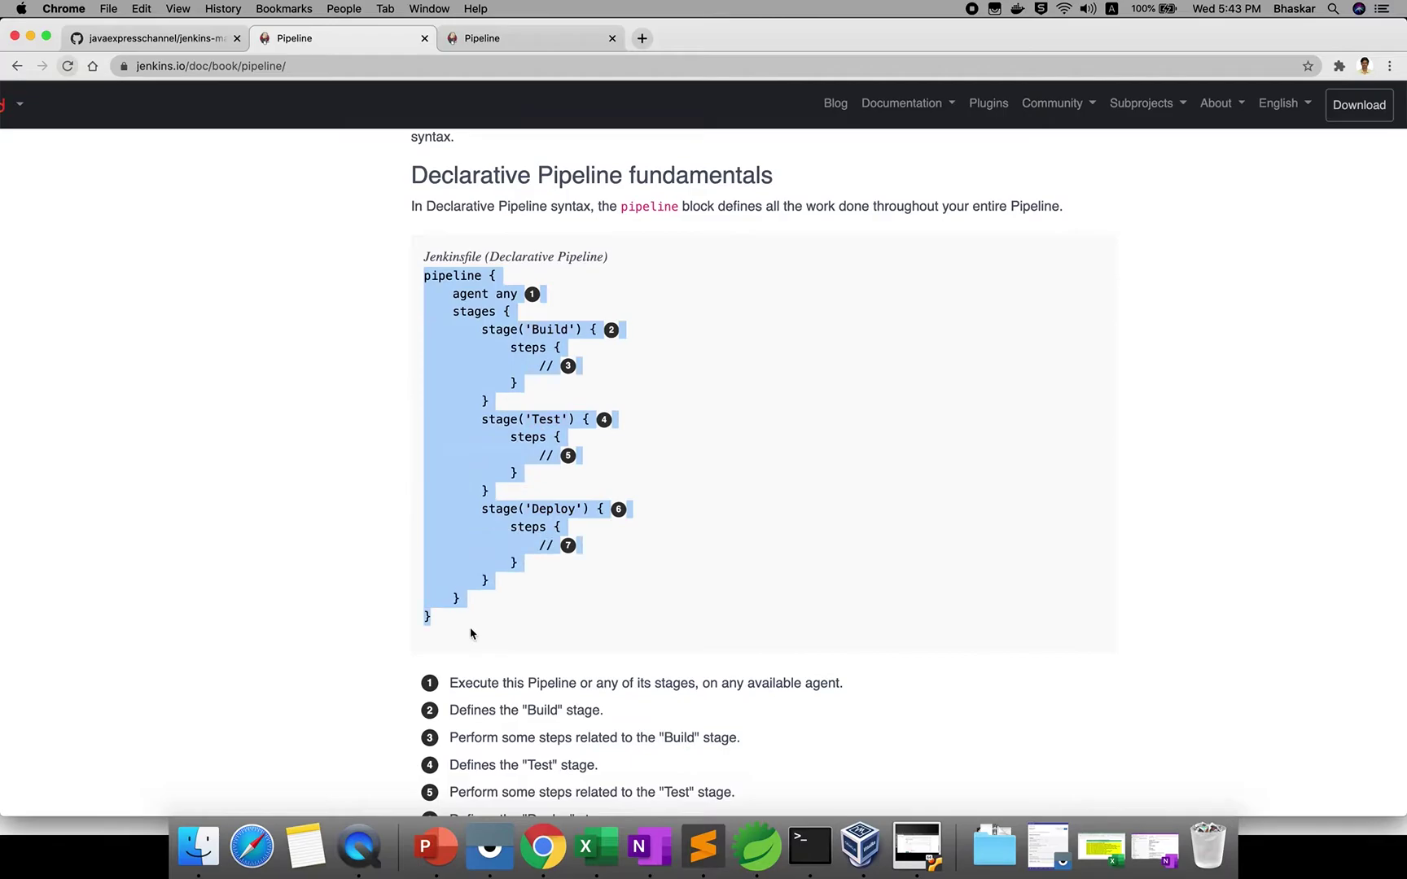
pyautogui.rightClick(466, 449)
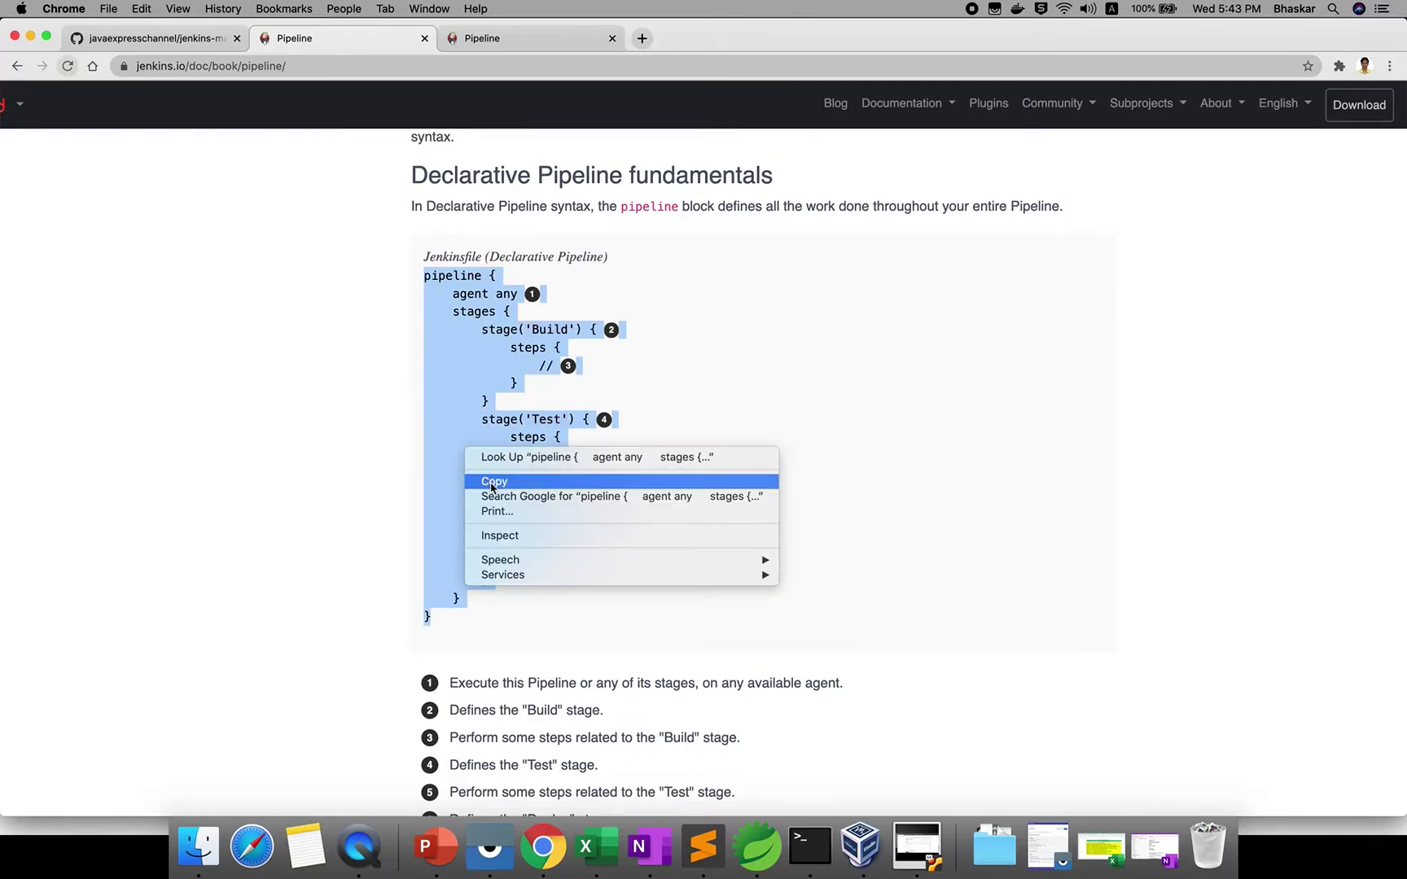
pyautogui.click(492, 482)
pyautogui.click(928, 845)
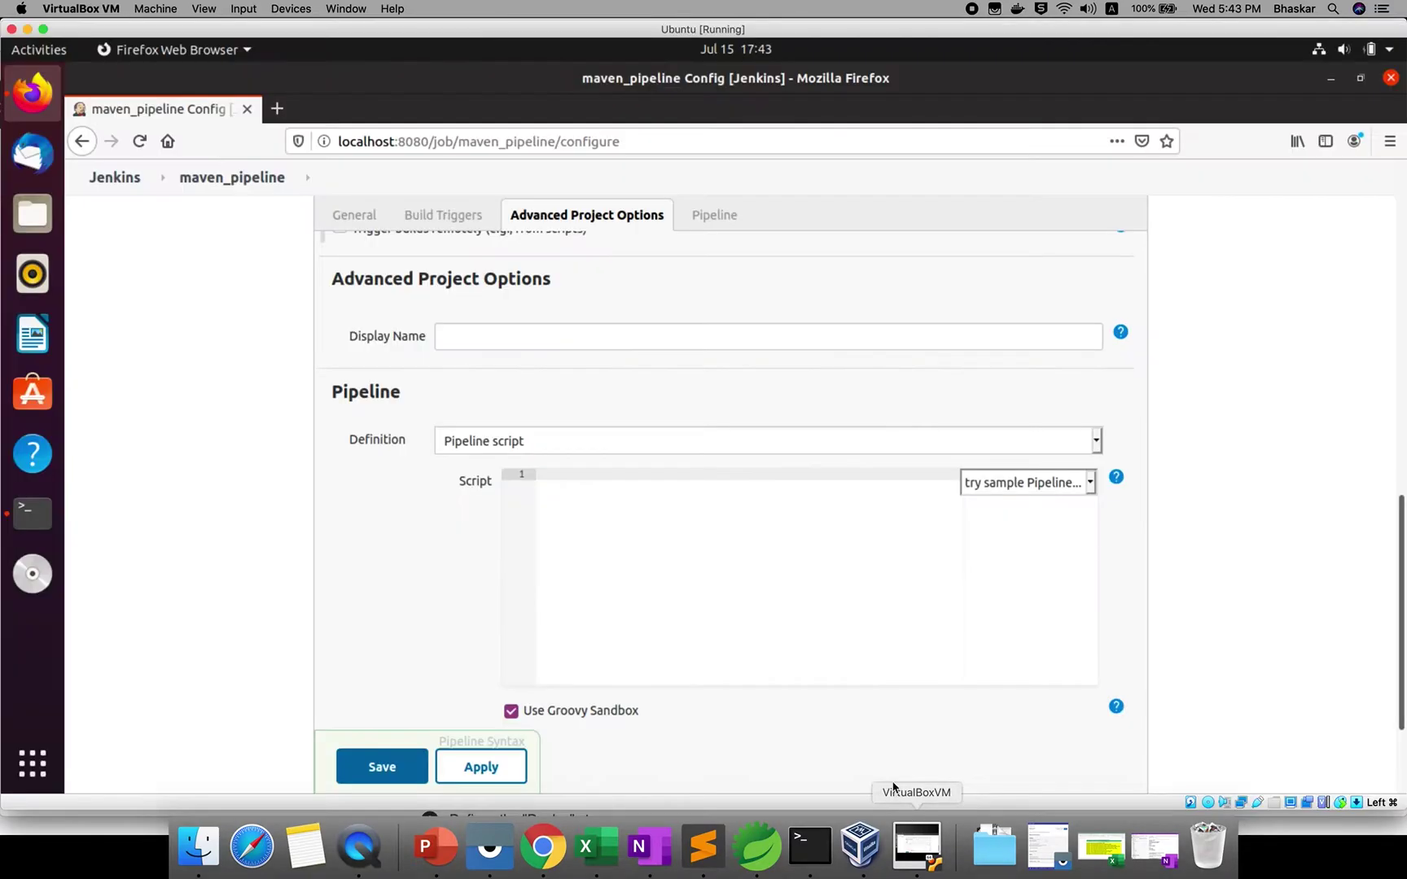
pyautogui.rightClick(570, 581)
pyautogui.click(608, 657)
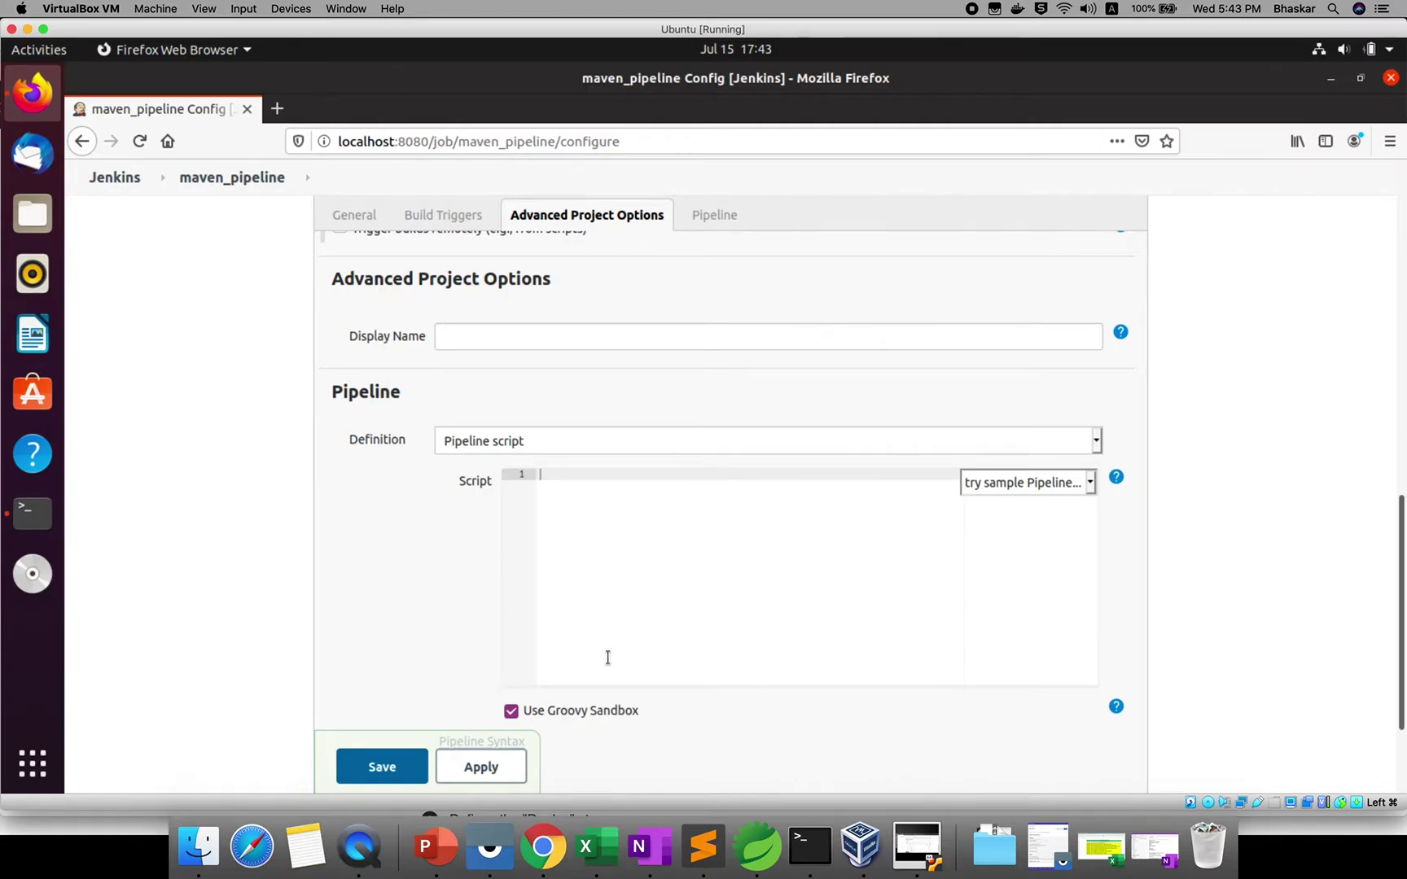
pyautogui.click(708, 583)
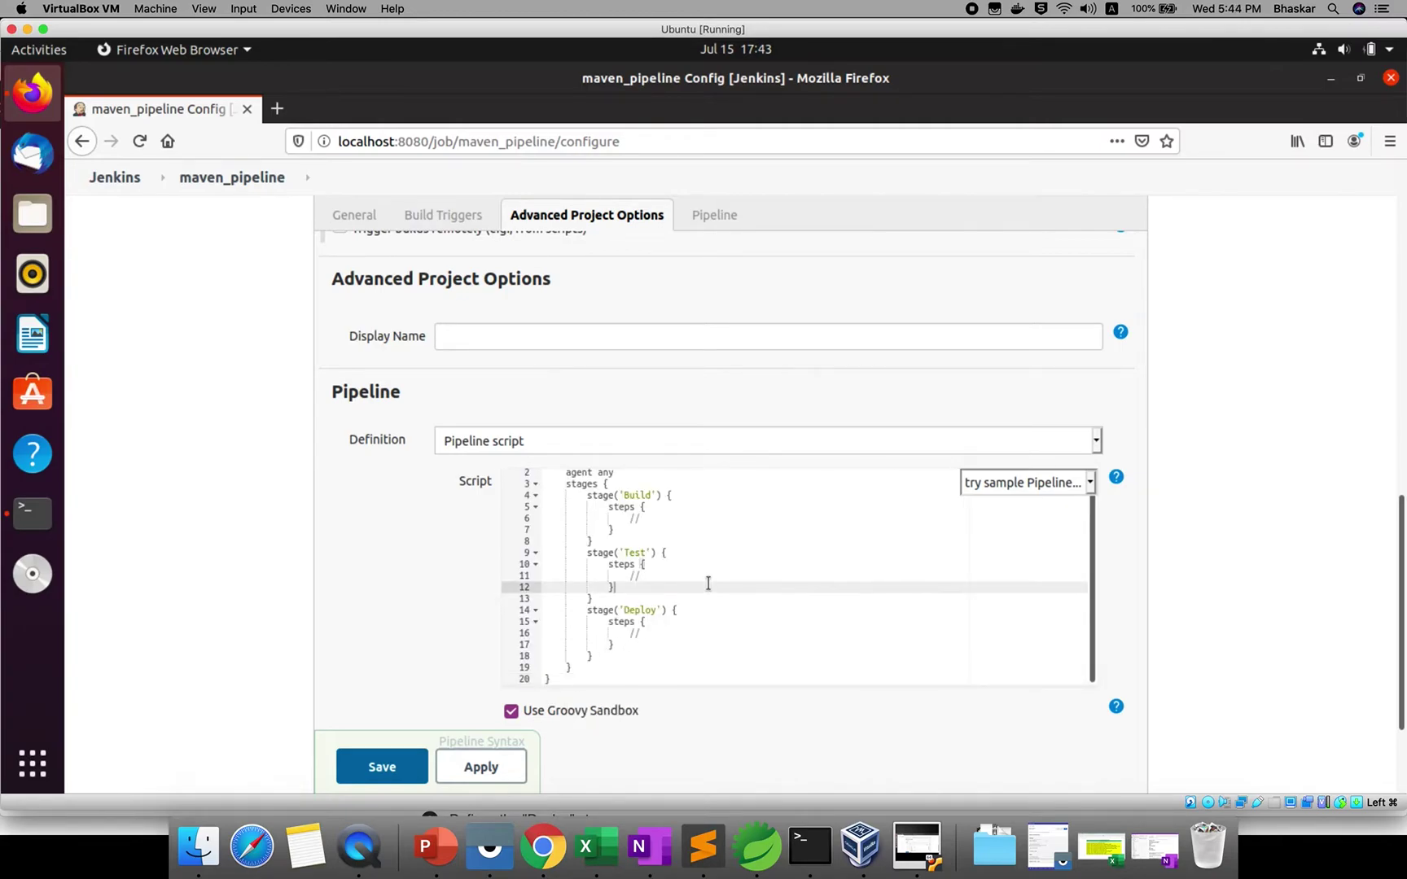
pyautogui.scroll(3, 646, 535)
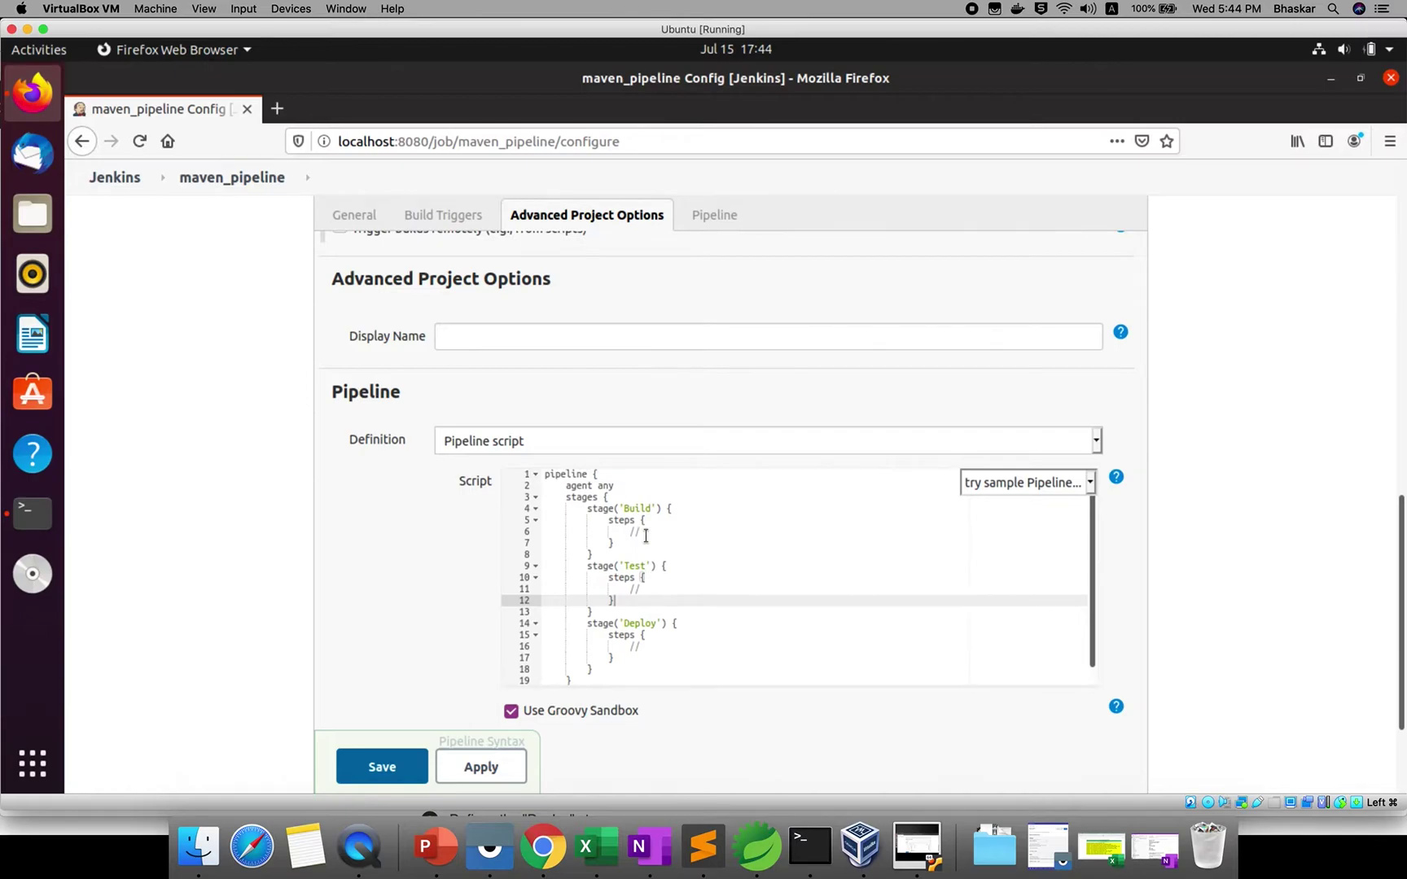
# Enlarge the job configuration page in Firefox to 133% so the pipeline script is easier to read.
pyautogui.click(556, 536)
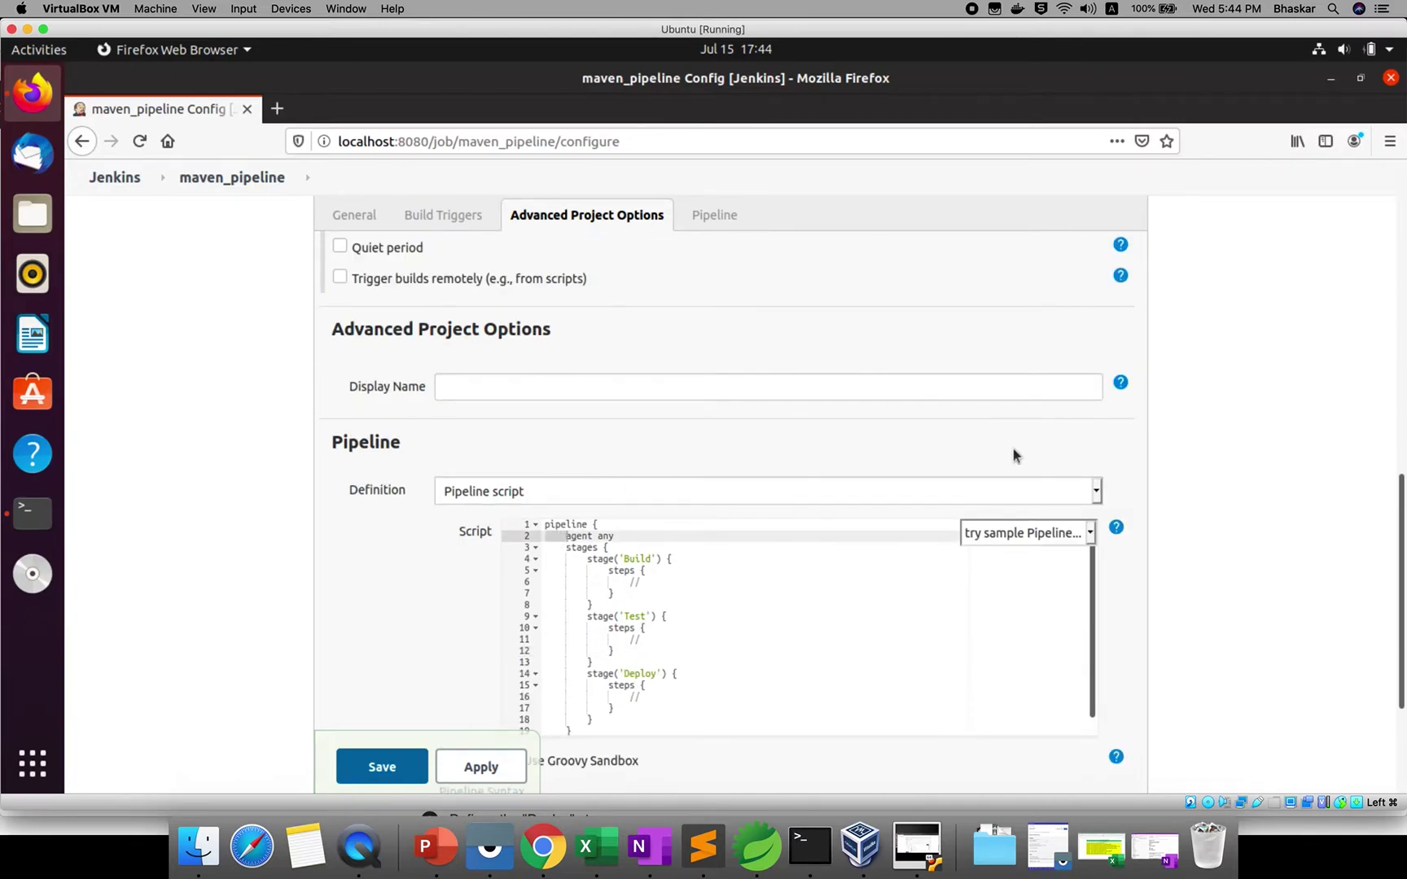
pyautogui.scroll(-1, 1014, 454)
pyautogui.scroll(-1, 1012, 449)
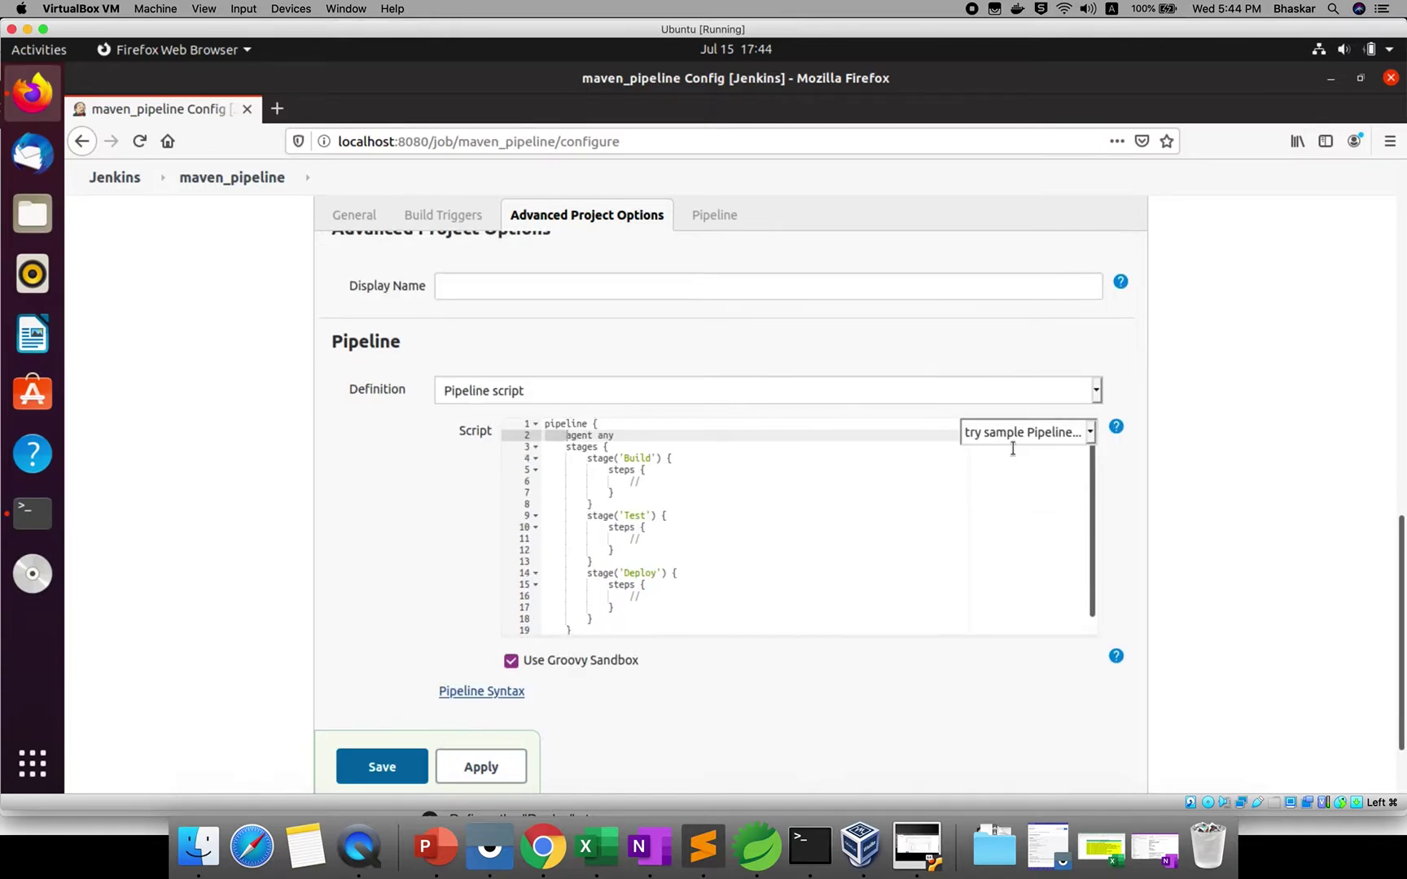
pyautogui.scroll(-2, 1012, 448)
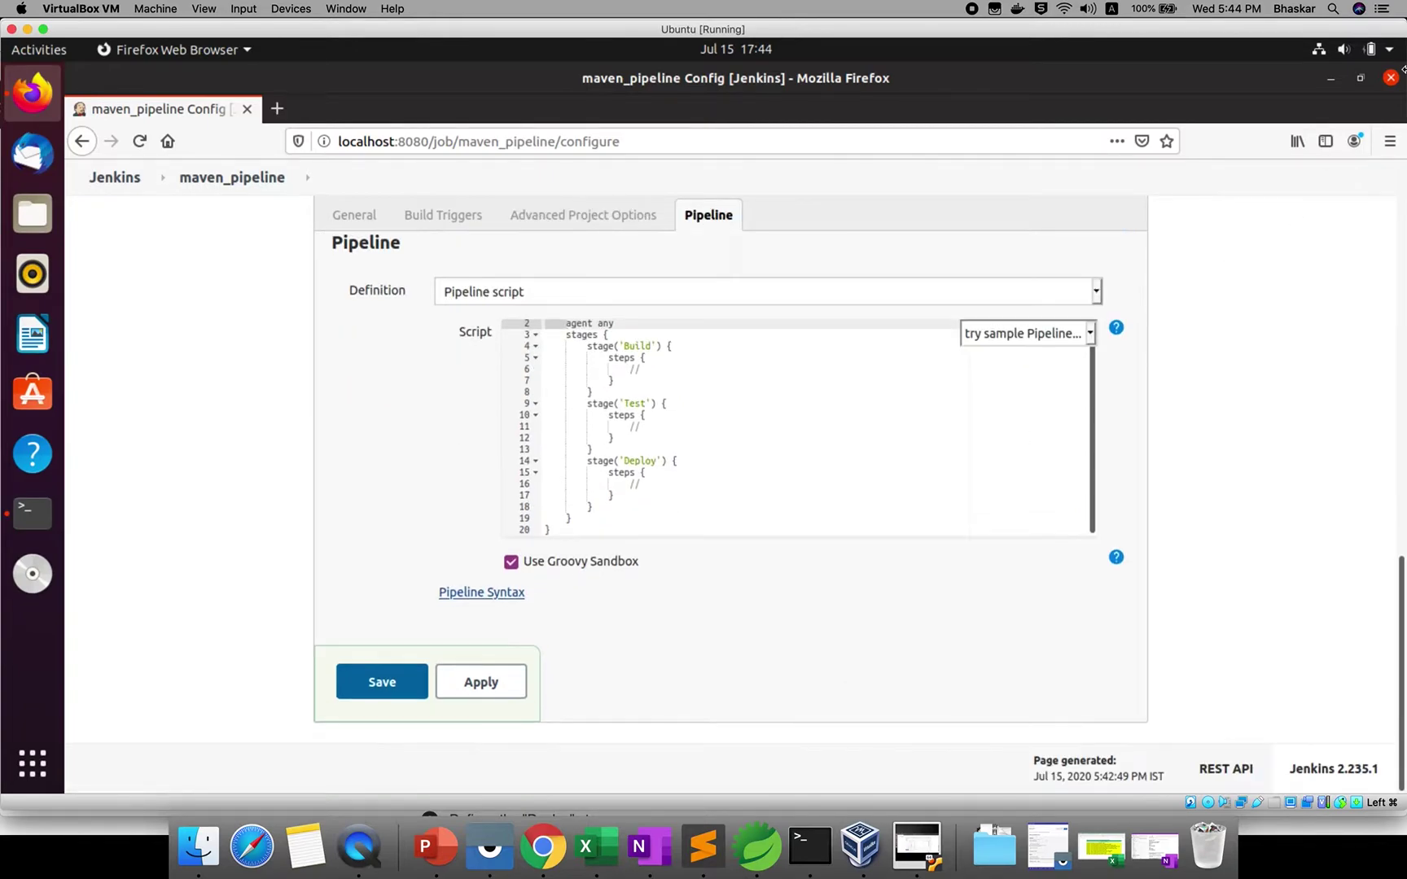
pyautogui.click(798, 425)
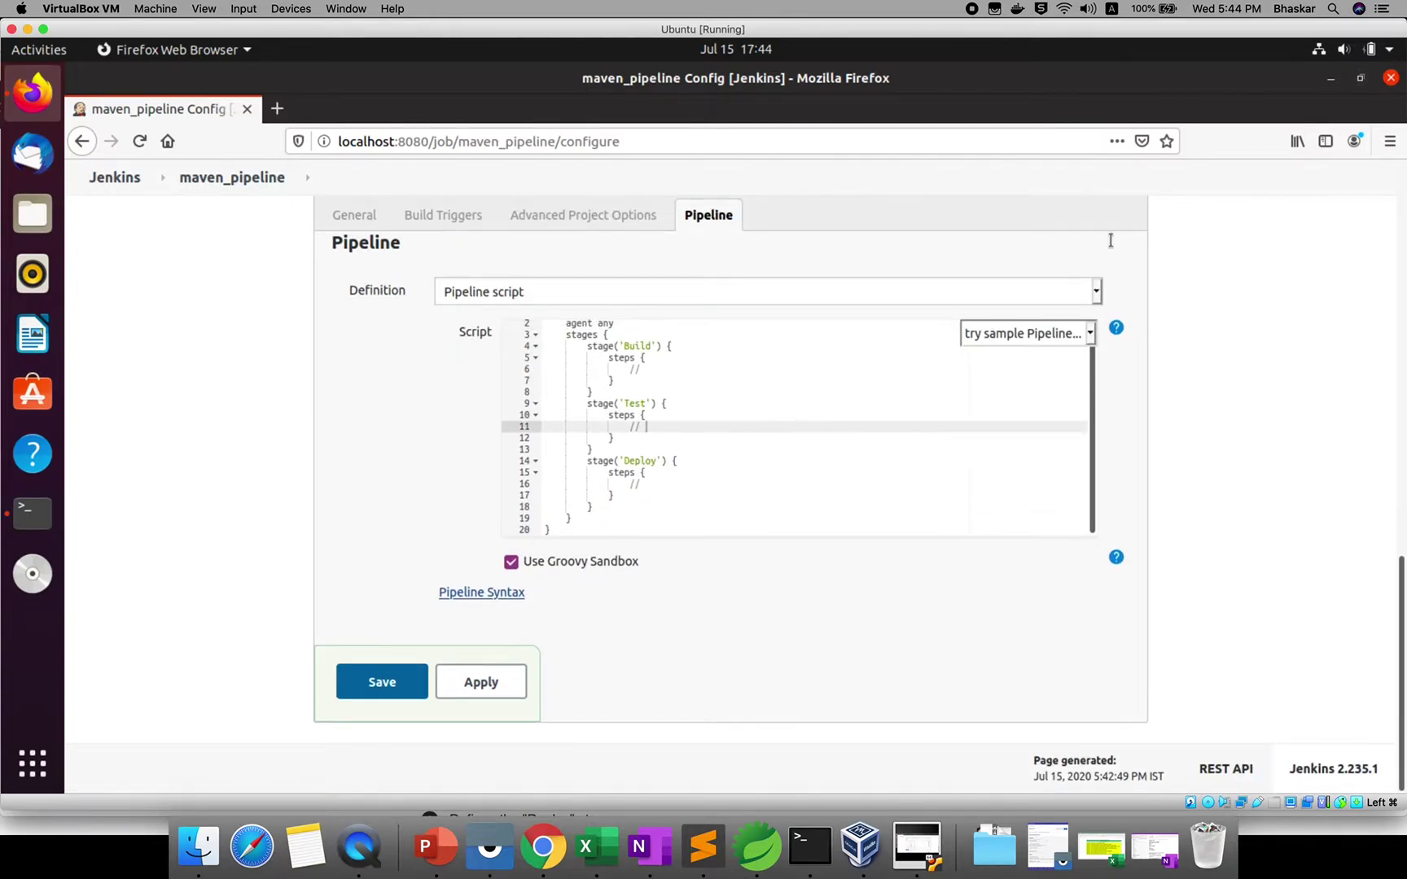
pyautogui.click(1390, 141)
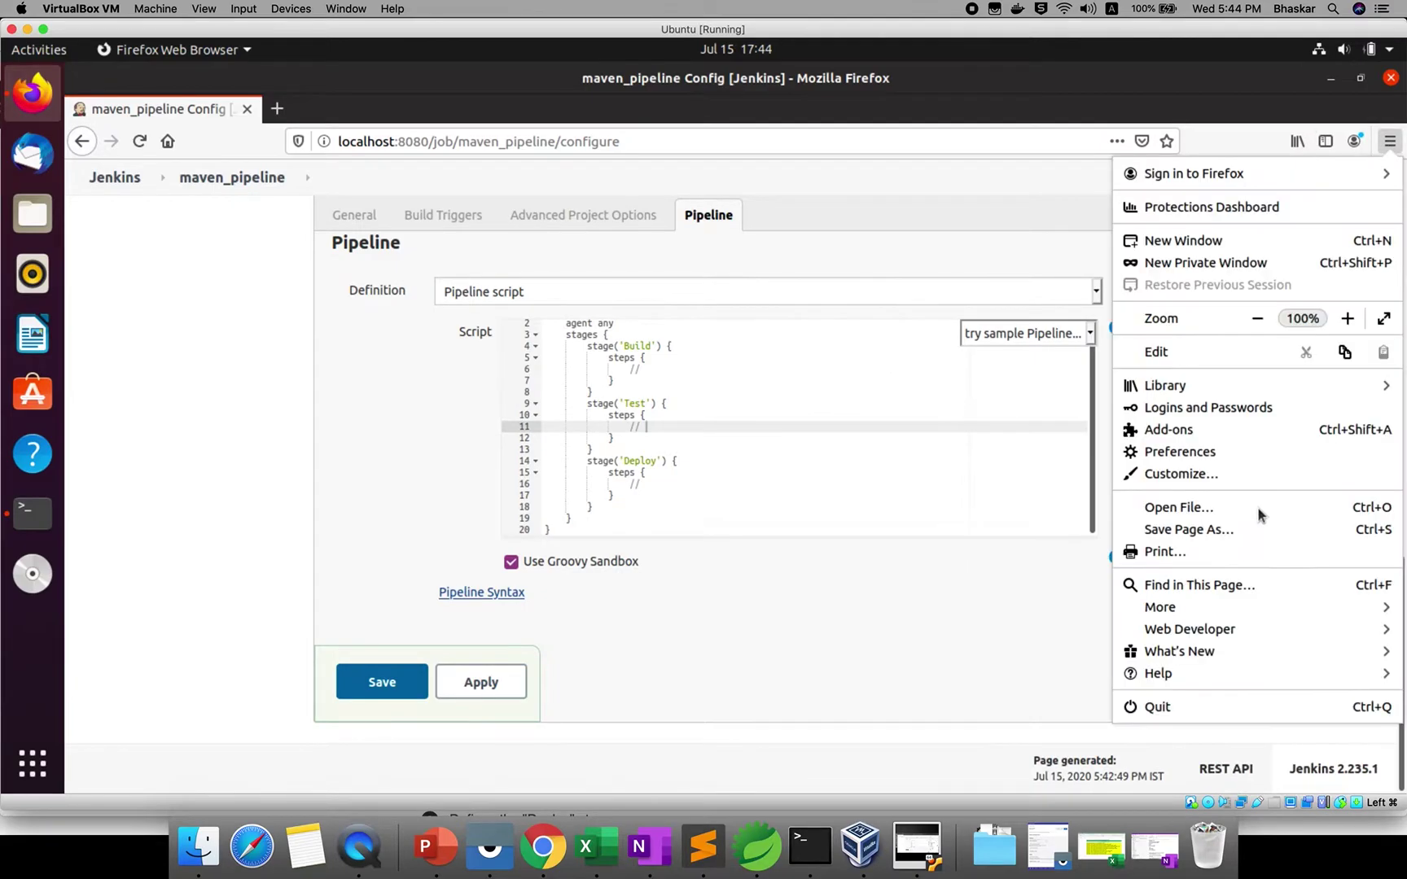
pyautogui.click(1348, 319)
pyautogui.click(1347, 318)
pyautogui.click(1347, 318)
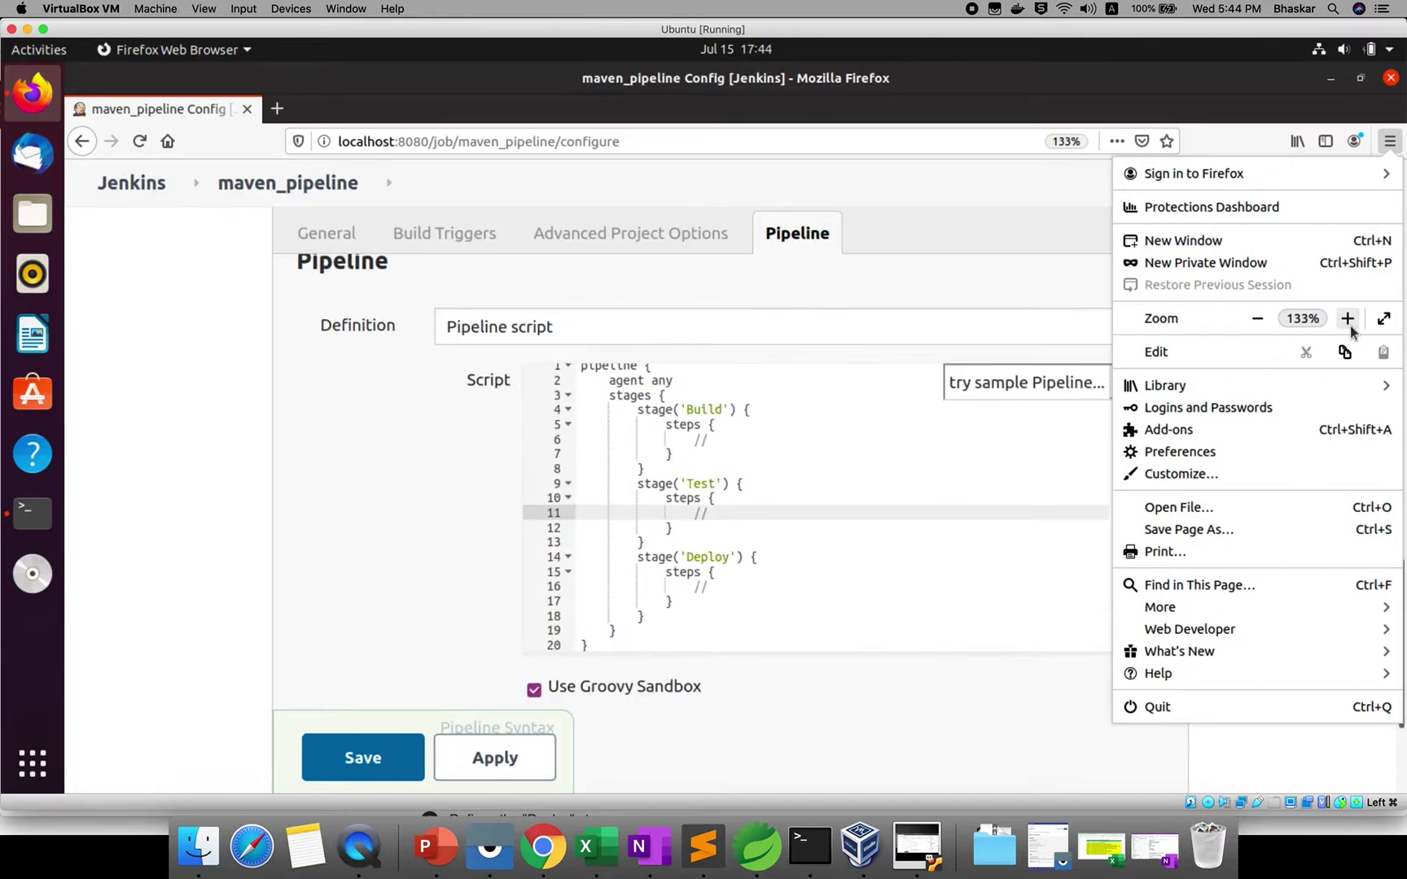
pyautogui.click(715, 465)
pyautogui.click(715, 466)
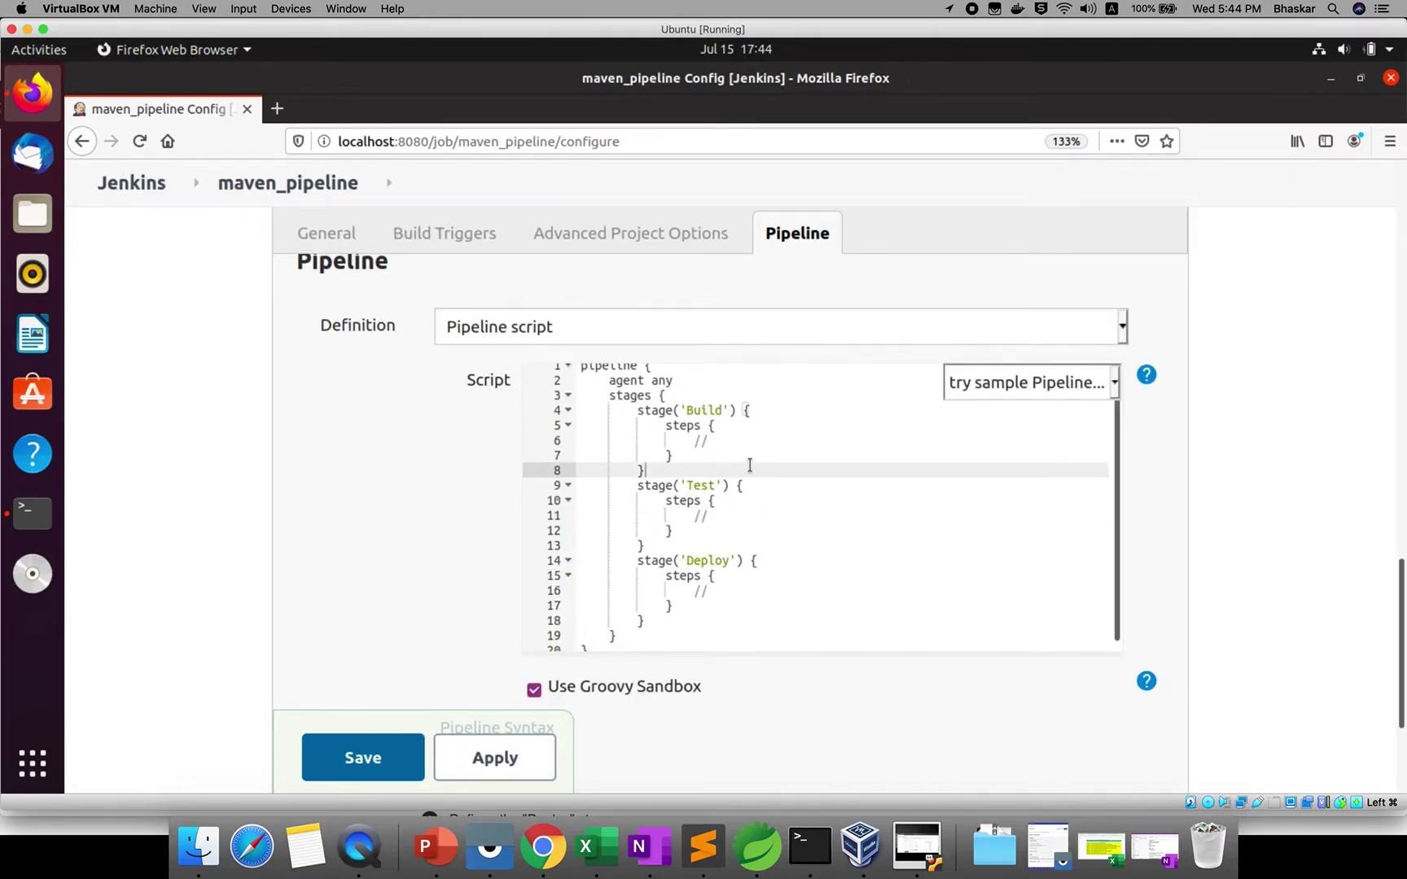
pyautogui.scroll(1, 697, 460)
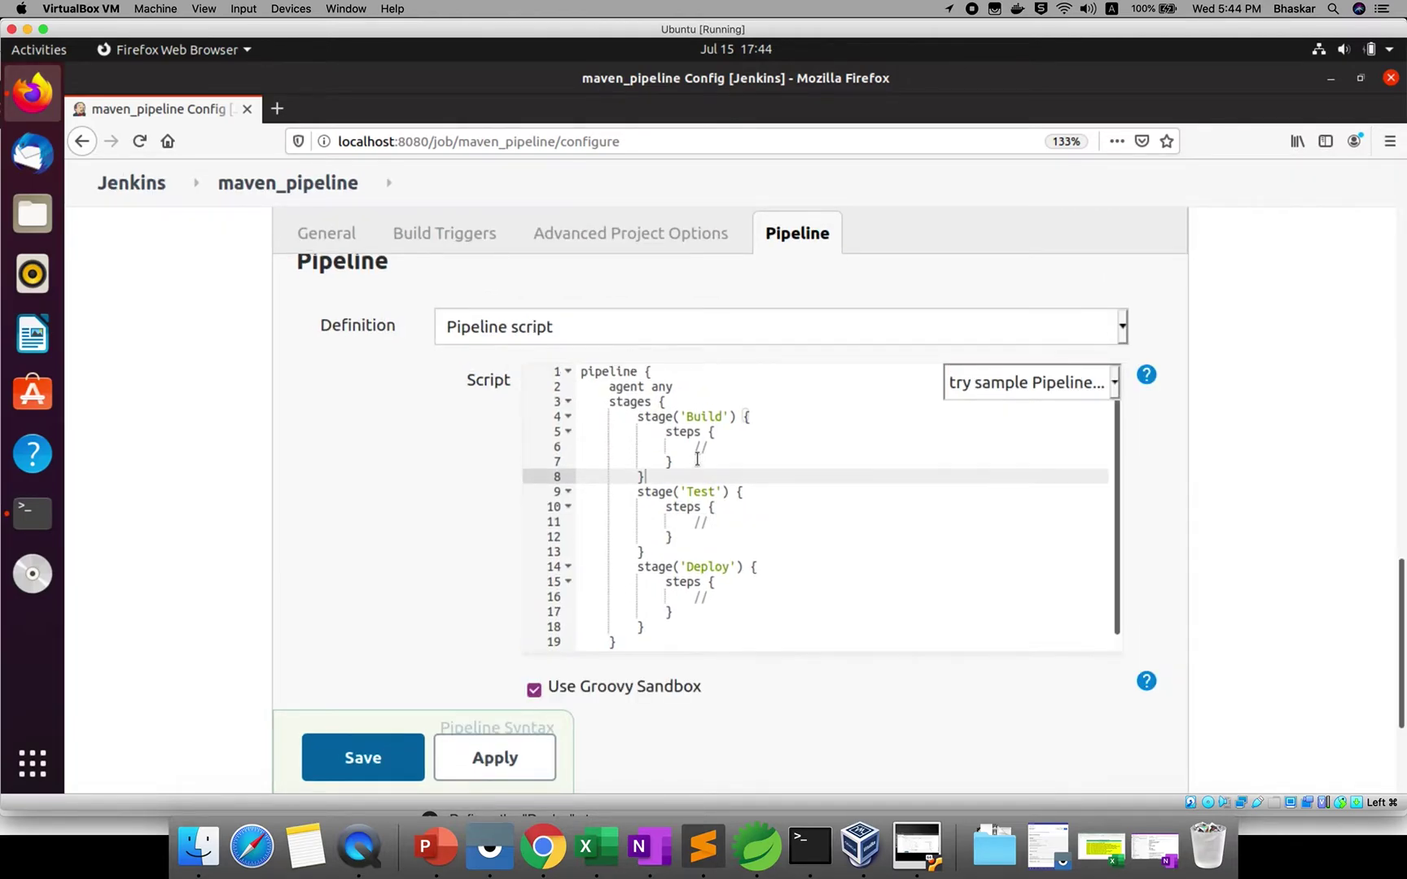
# Examine the script's pipeline and agent any lines and read the explanation of the agent on the jenkins.io page in Chrome.
pyautogui.doubleClick(598, 371)
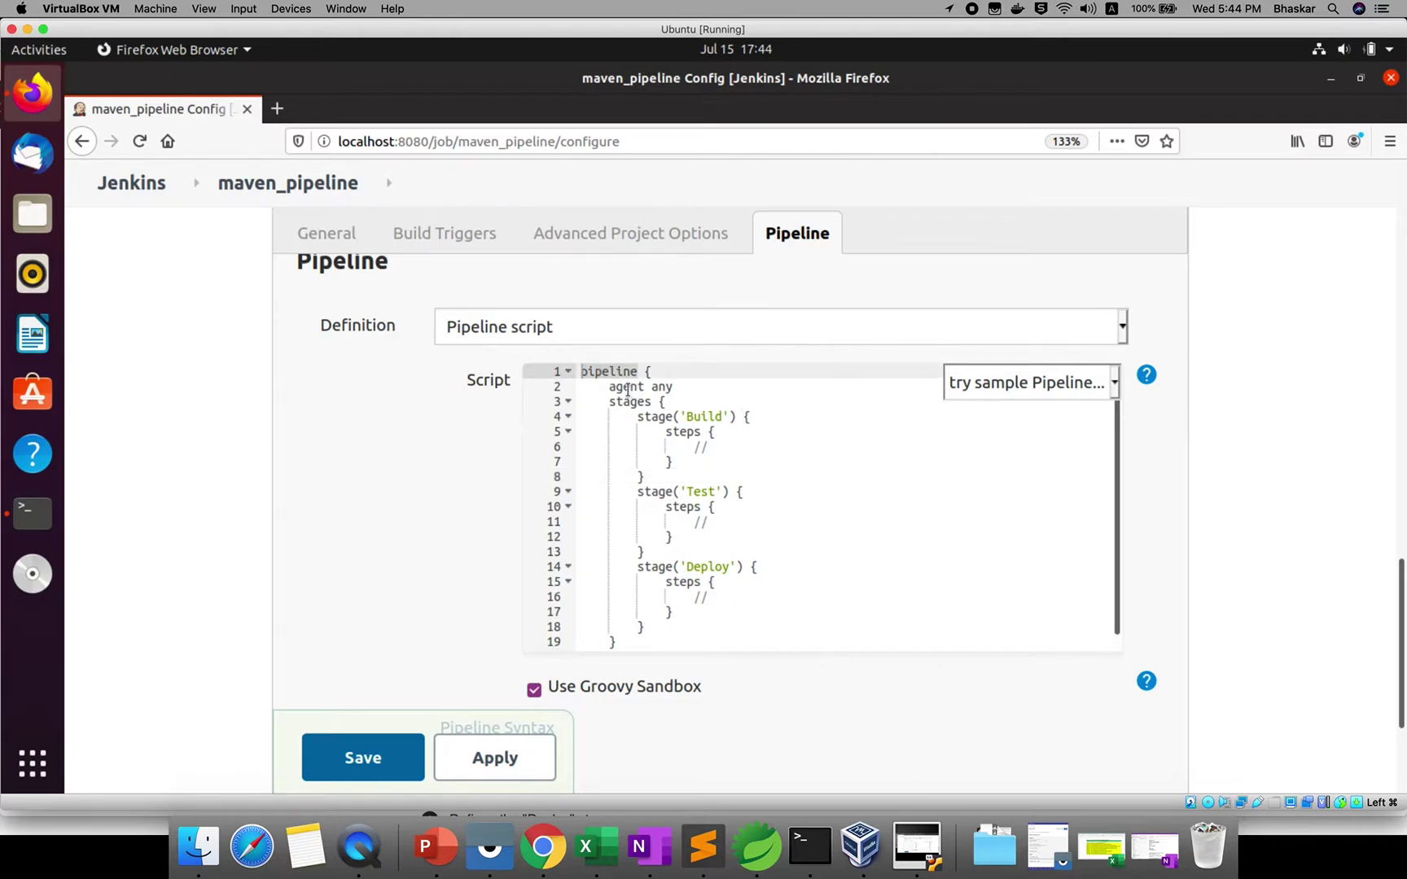
pyautogui.doubleClick(627, 389)
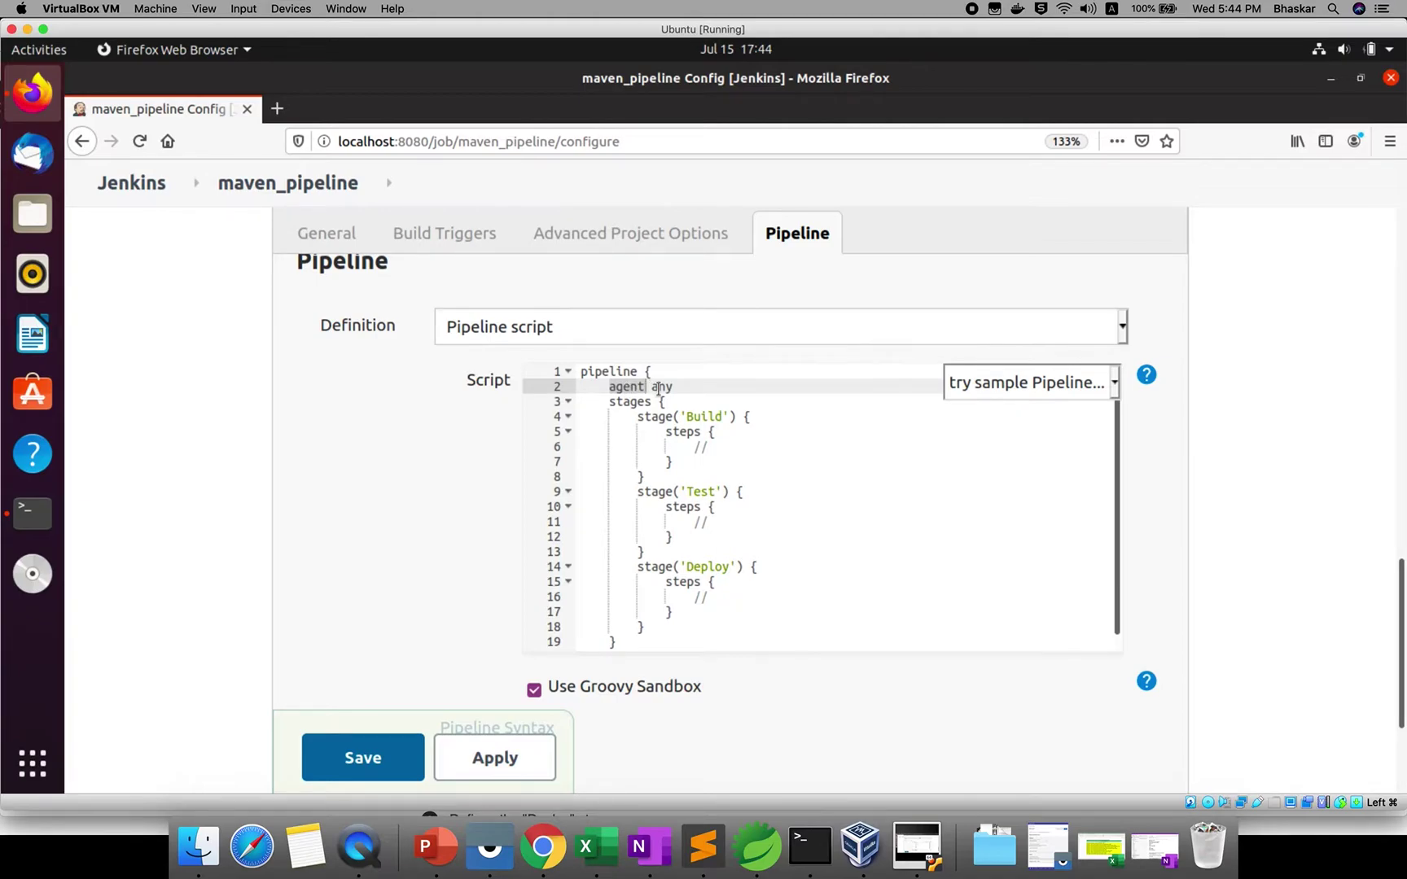
pyautogui.click(660, 389)
pyautogui.doubleClick(660, 389)
pyautogui.click(543, 847)
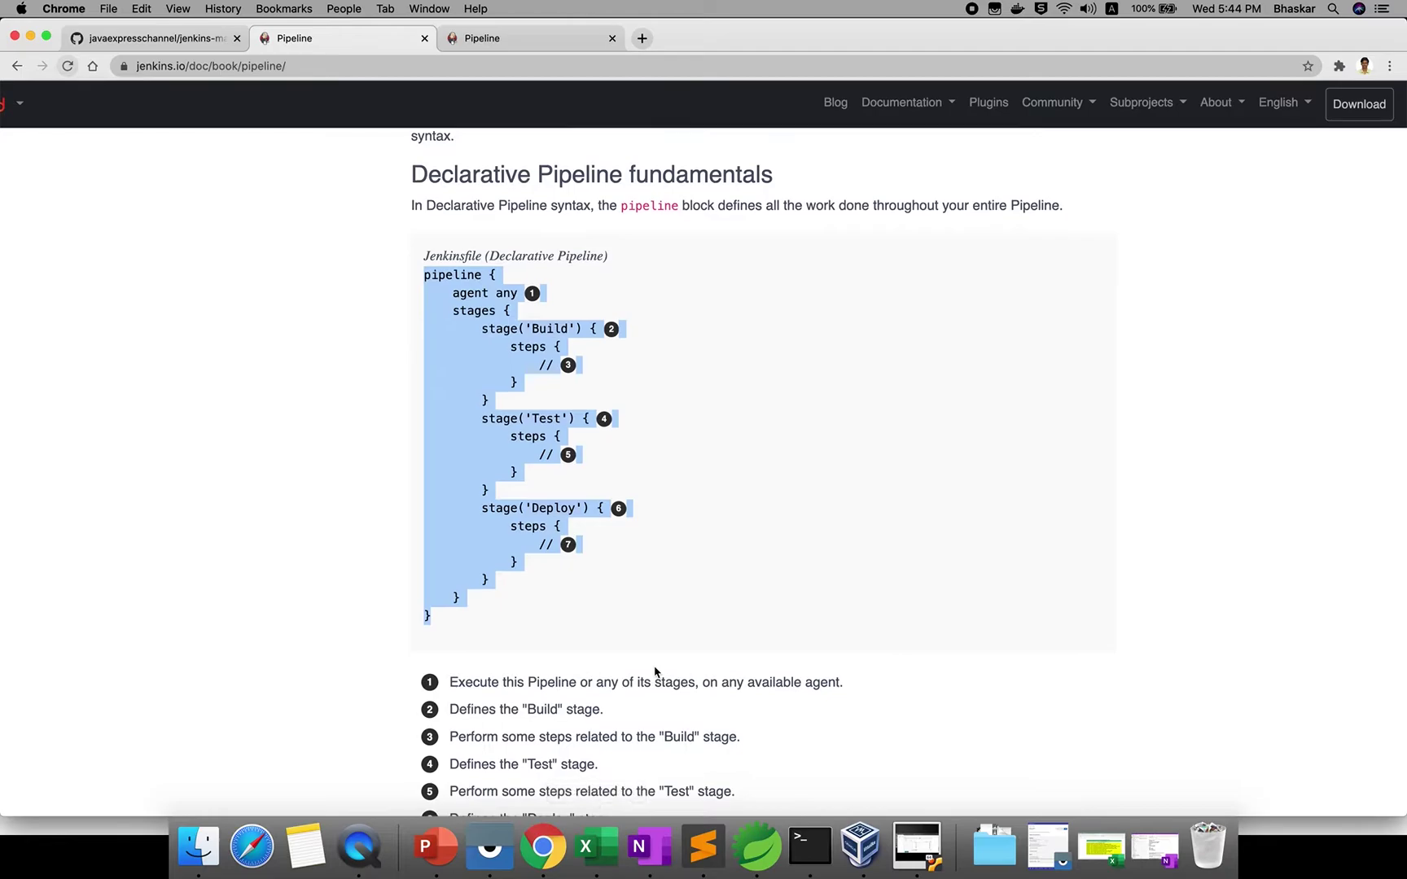
pyautogui.scroll(-5, 655, 672)
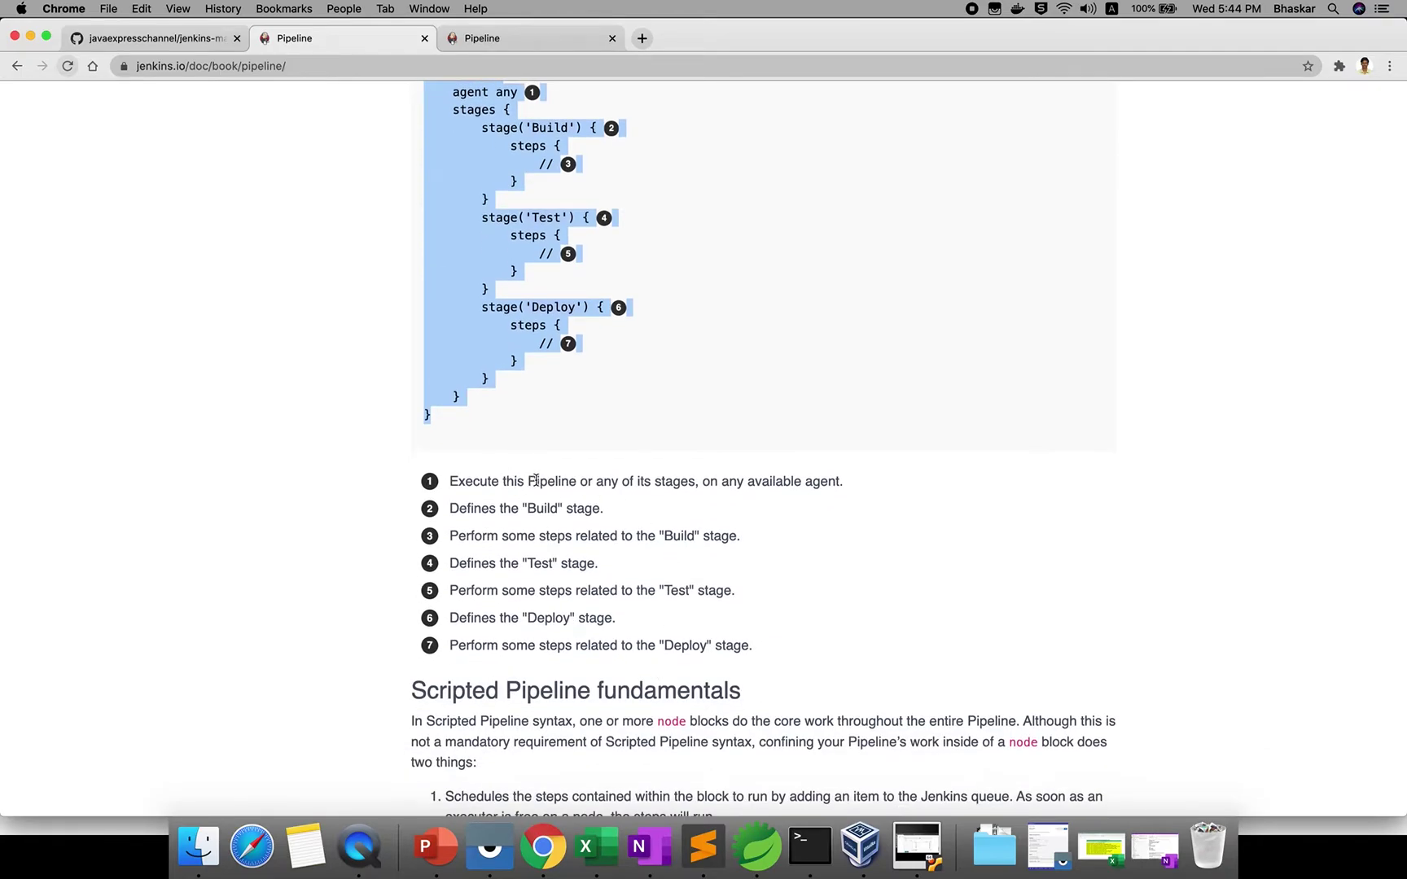
pyautogui.doubleClick(569, 481)
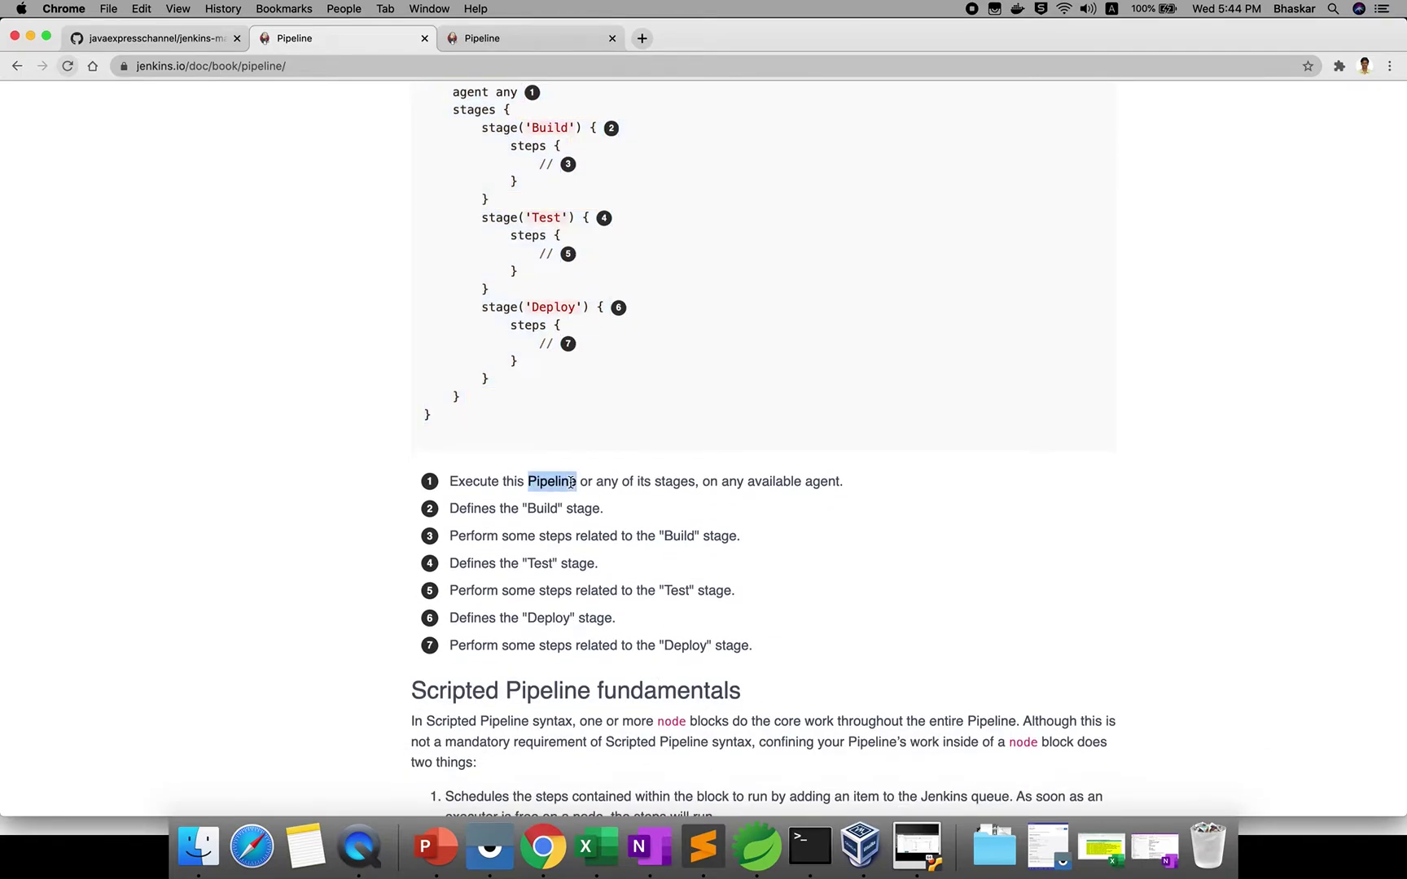
pyautogui.click(696, 480)
pyautogui.tripleClick(778, 480)
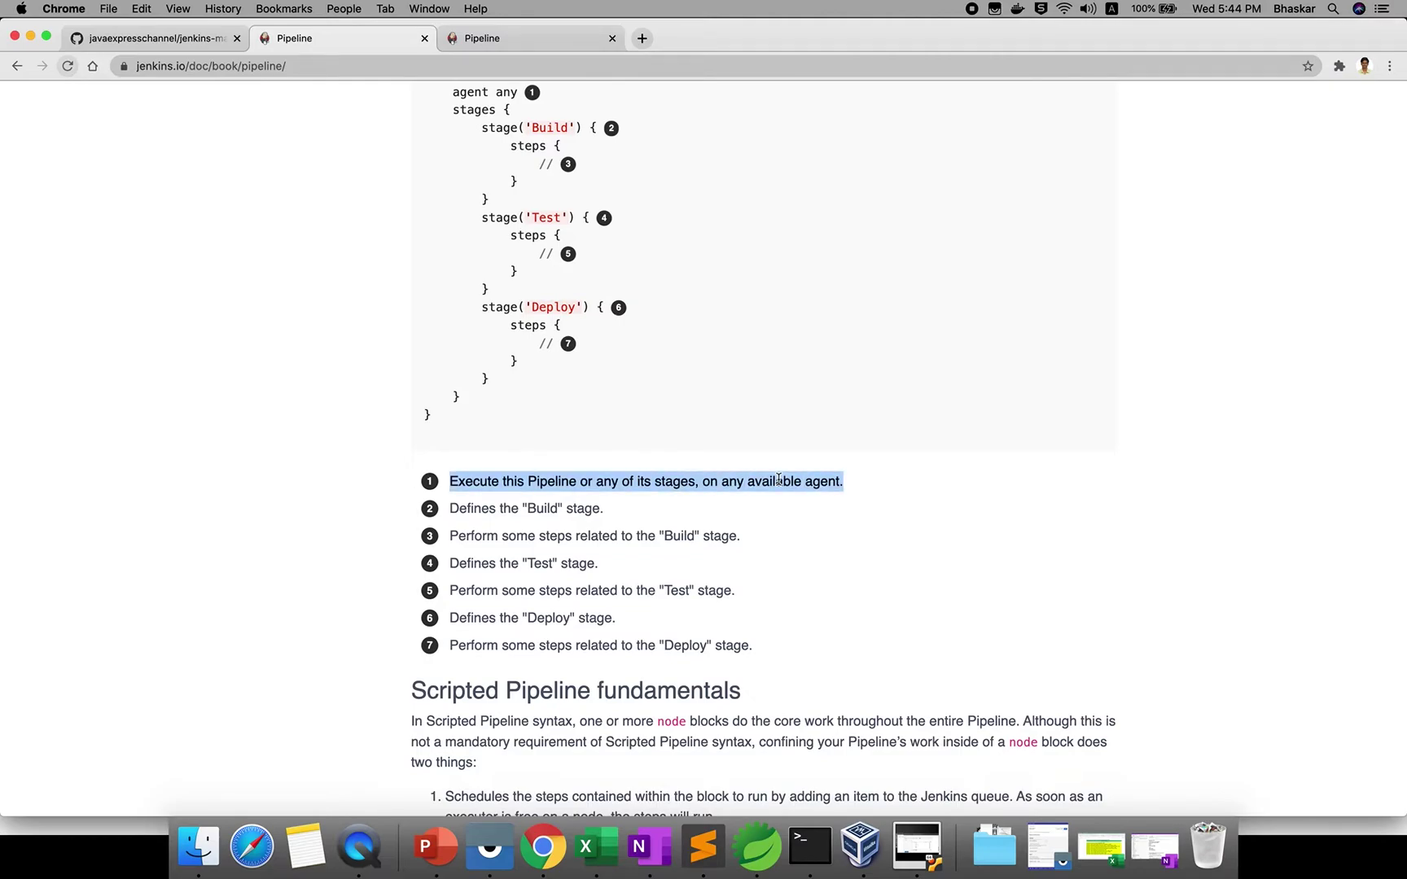
pyautogui.scroll(2, 779, 479)
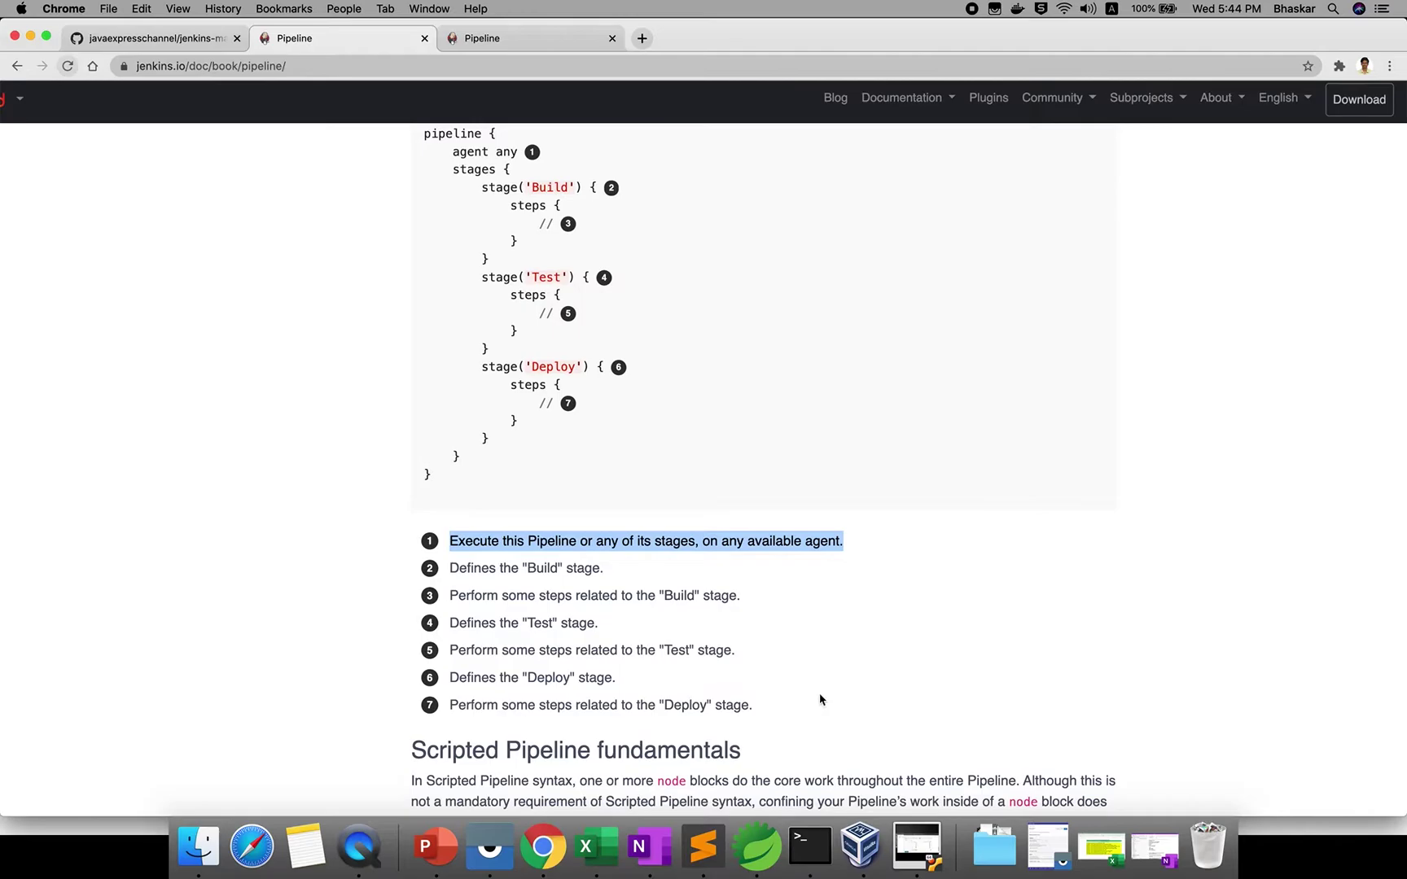
# Return to the Ubuntu VM and rename the script's Build stage to 'Clone Reespository'.
pyautogui.click(926, 849)
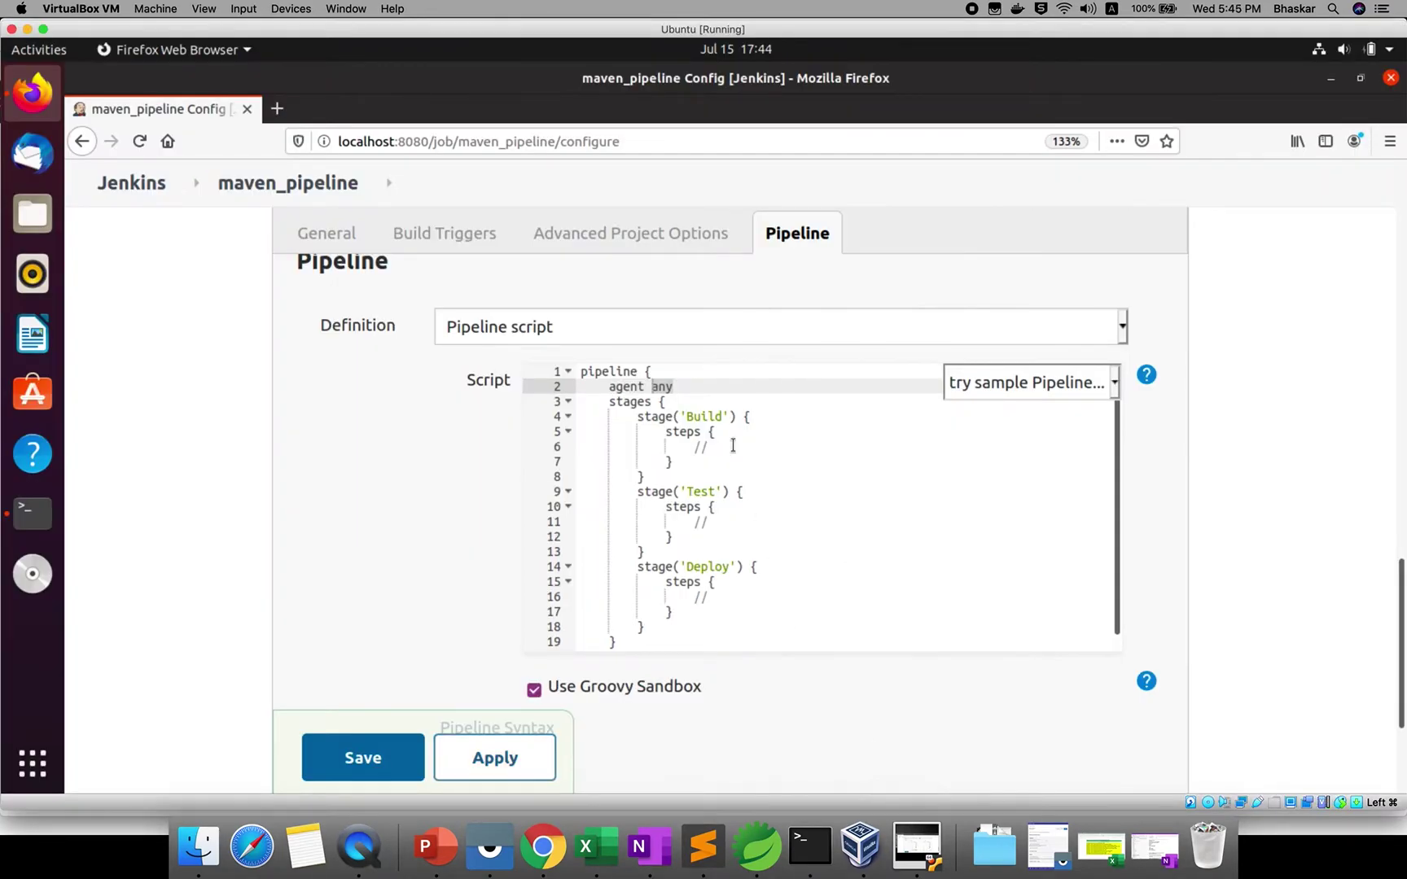
pyautogui.doubleClick(704, 416)
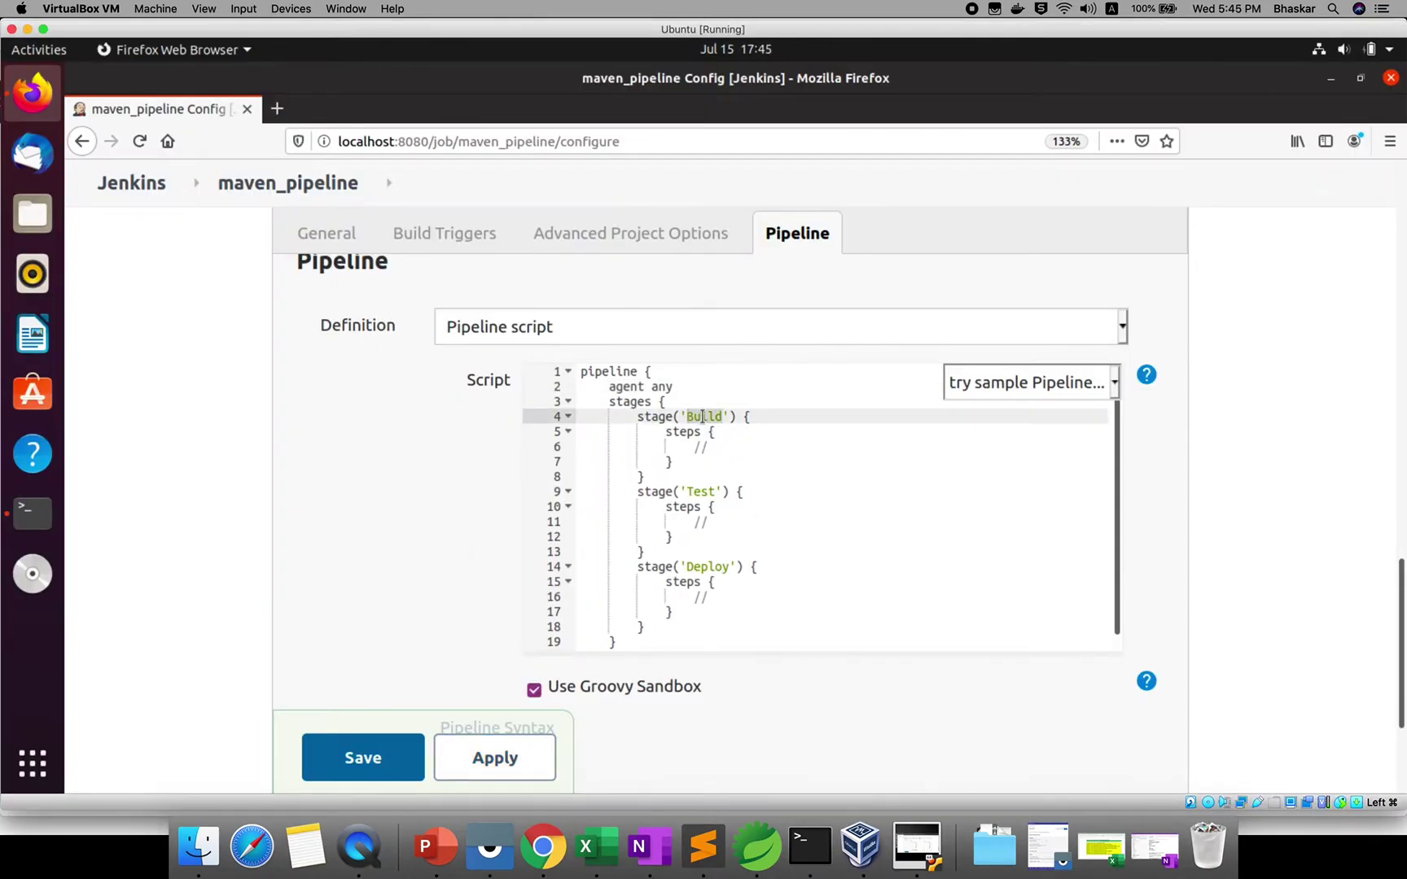
pyautogui.write('Clone ')
pyautogui.write('the')
pyautogui.press('BackSpace')
pyautogui.press('BackSpace')
pyautogui.press('BackSpace')
pyautogui.press('BackSpace')
pyautogui.write('Reespository')
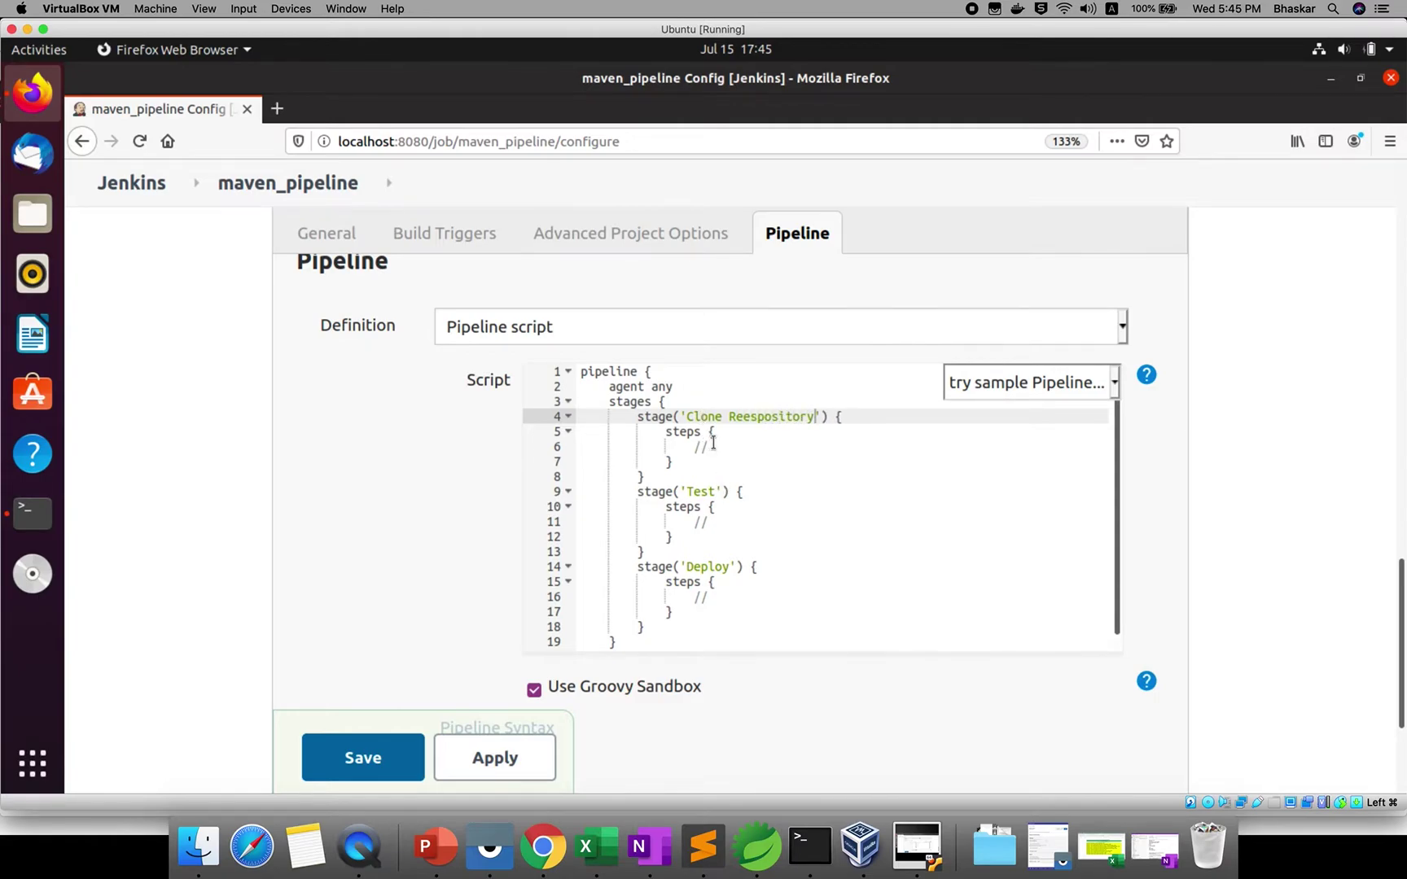
# Replace the placeholder comment in the first stage's steps with an empty sh "" command.
pyautogui.click(713, 442)
pyautogui.press('BackSpace')
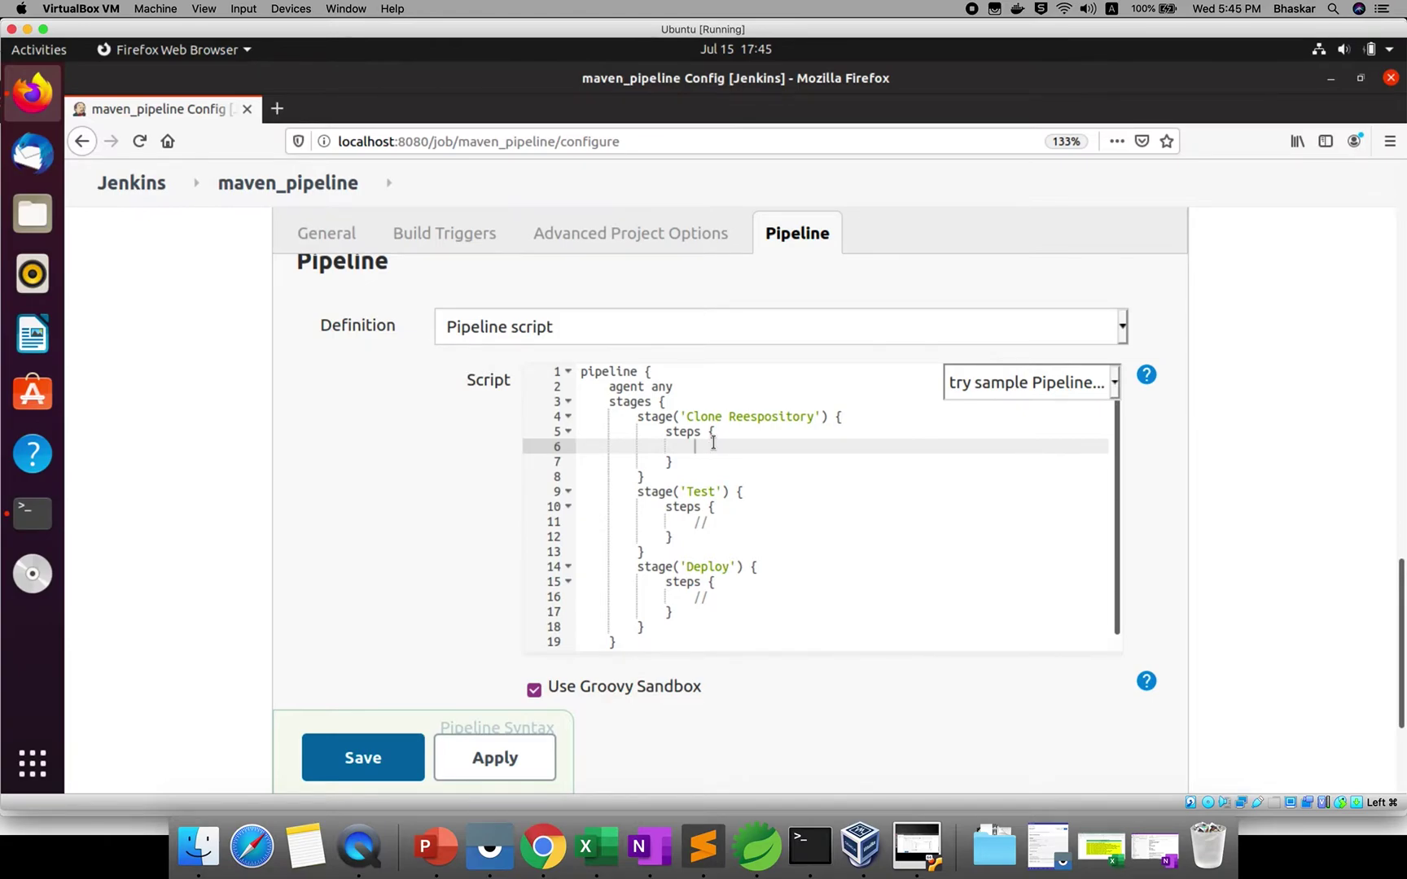
pyautogui.write('sh "')
# Extend the first stage's name to 'Clone Reespository & clean'.
pyautogui.click(702, 491)
pyautogui.doubleClick(702, 491)
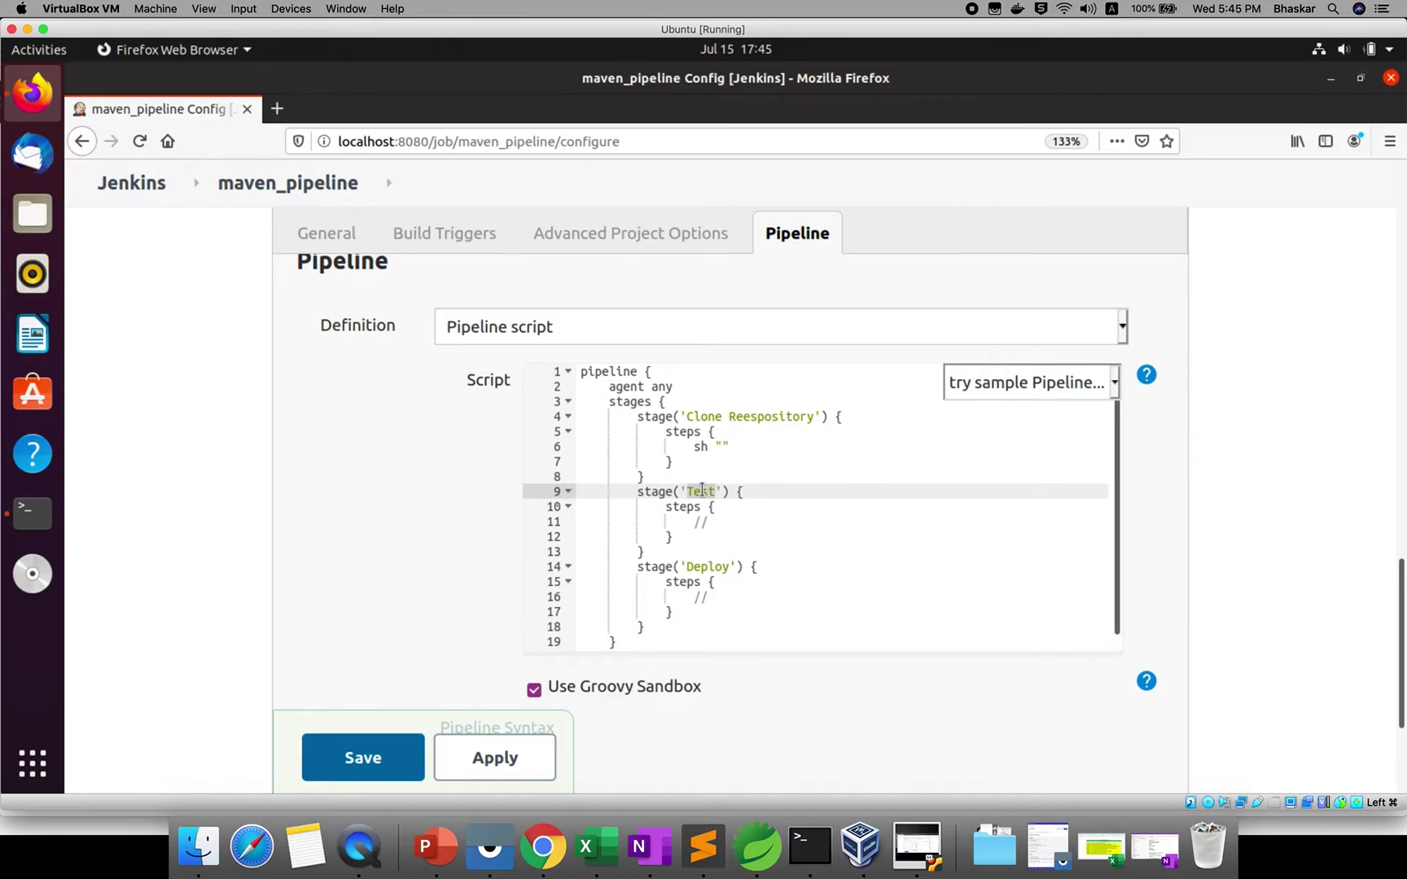
pyautogui.click(702, 566)
pyautogui.doubleClick(702, 565)
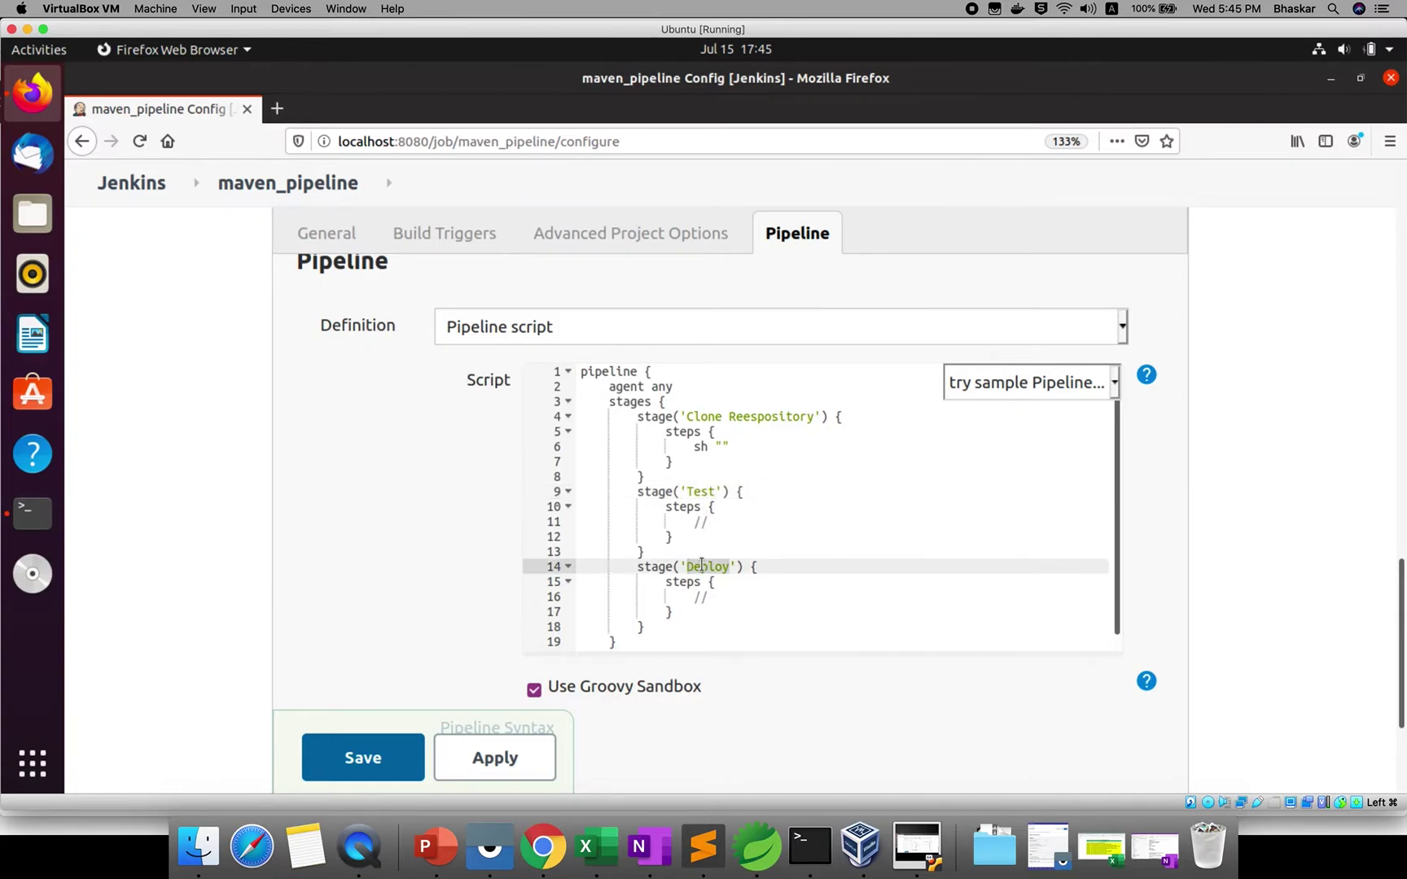
pyautogui.click(816, 414)
pyautogui.write('& cle')
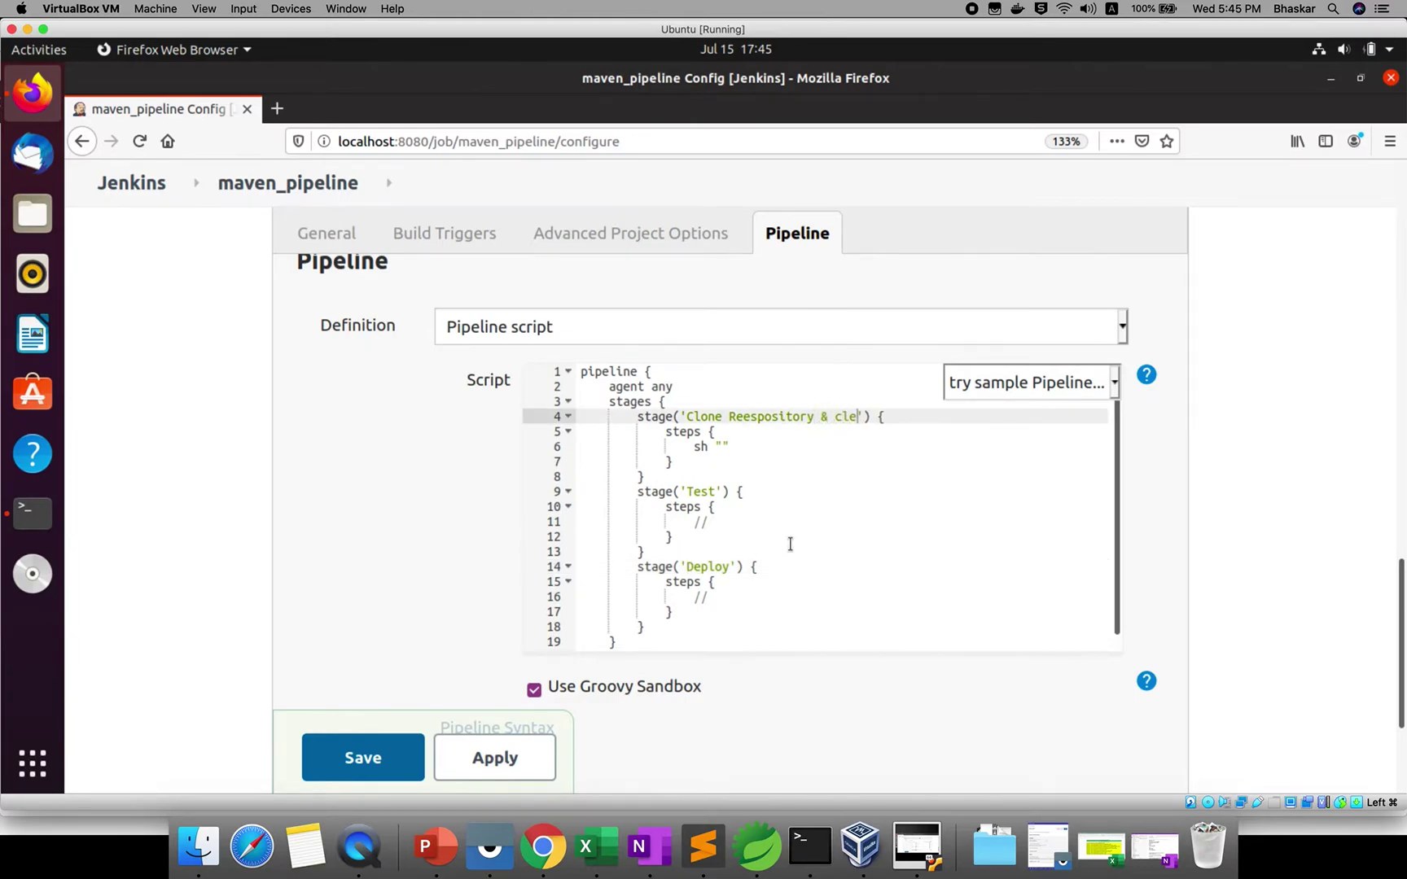
pyautogui.write('an')
# Enter git clone followed by a space inside the quotes of the first stage's sh command.
pyautogui.click(727, 442)
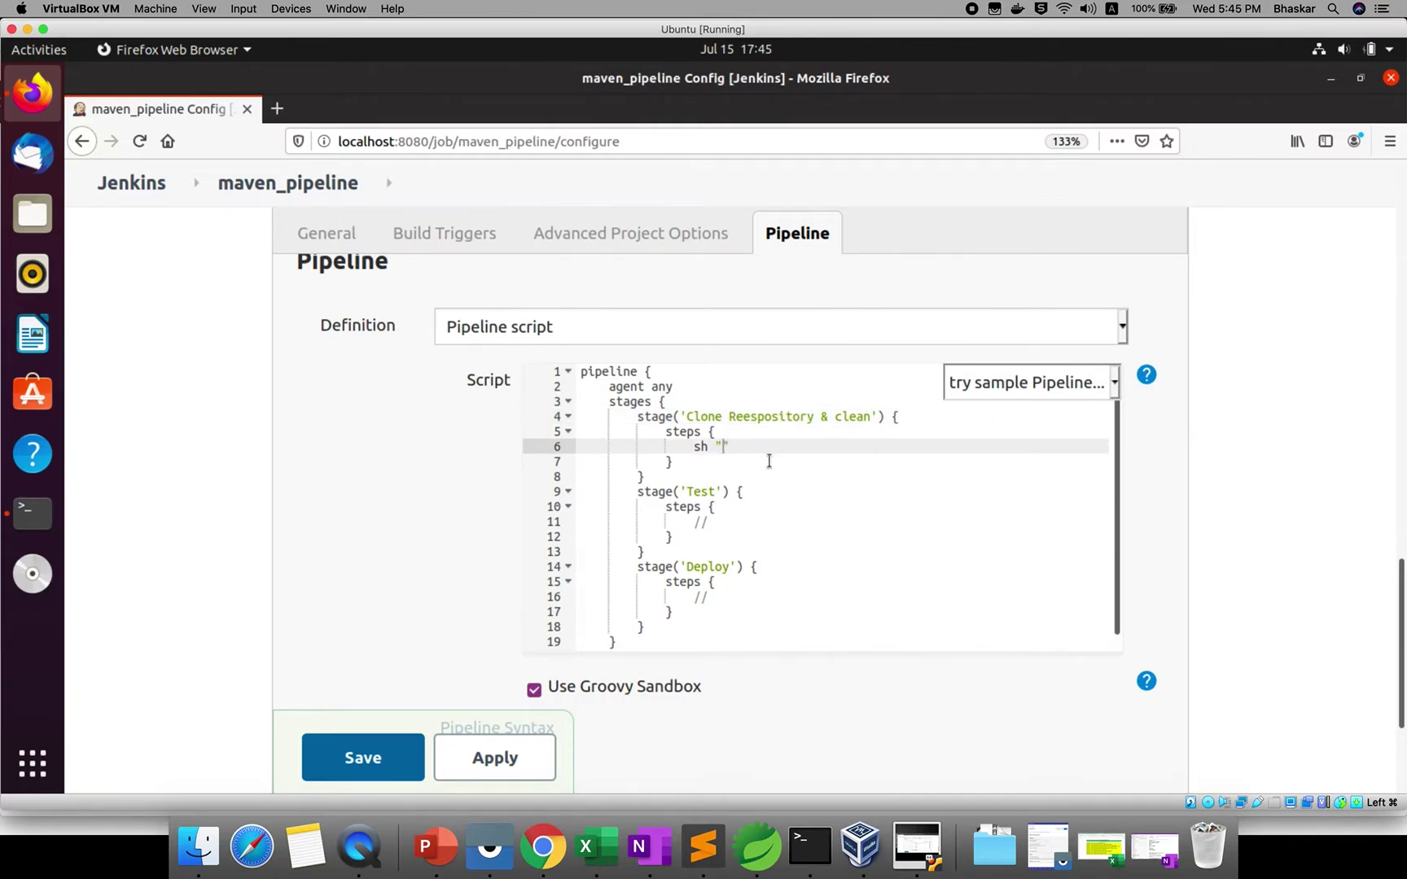
pyautogui.write('git cone')
pyautogui.press('BackSpace')
pyautogui.press('BackSpace')
pyautogui.press('BackSpace')
pyautogui.press('BackSpace')
pyautogui.write('lone')
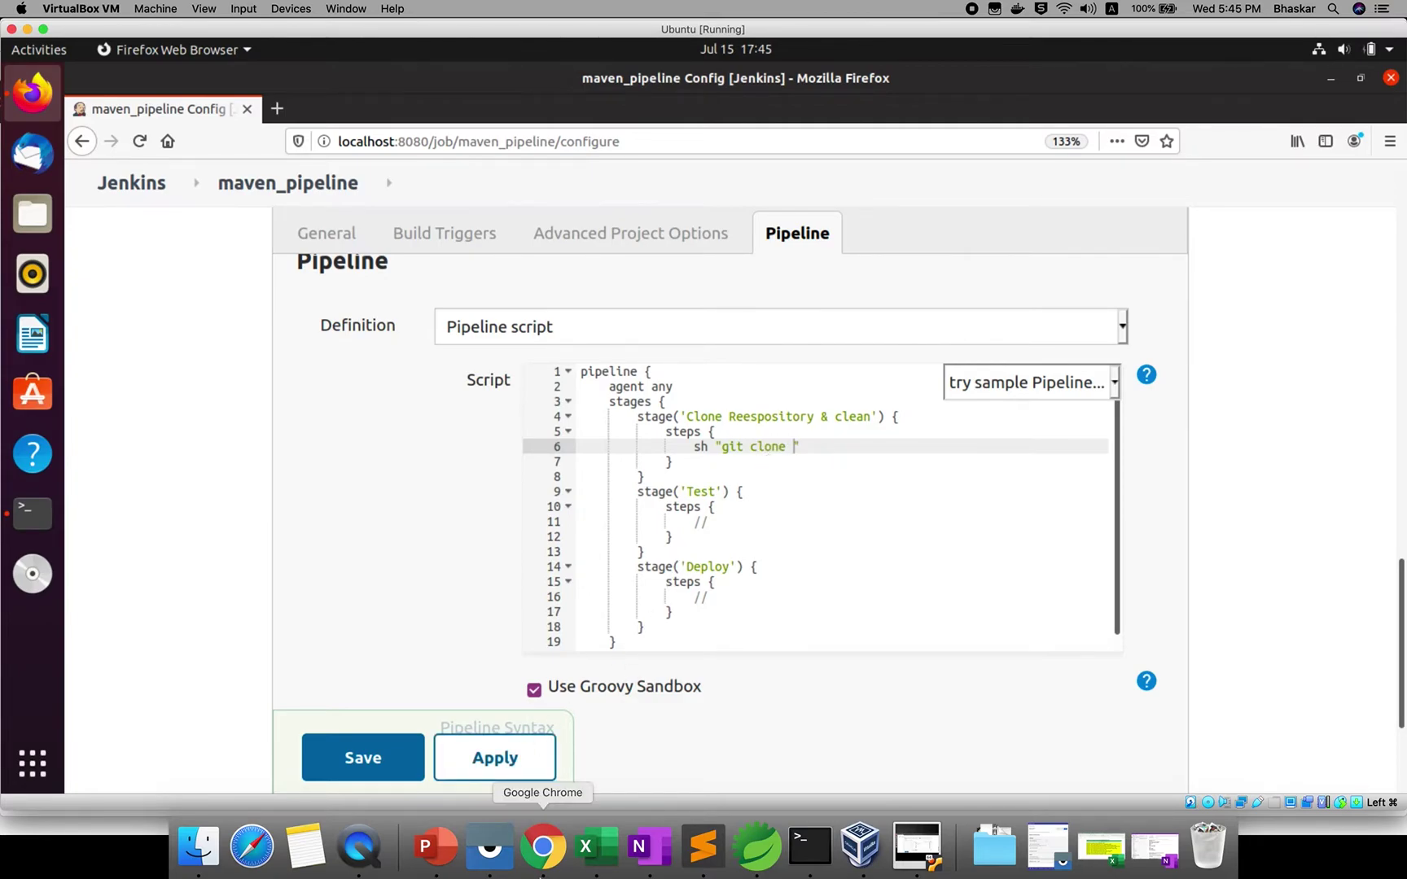
# Switch to Chrome and copy the HTTPS clone URL of the jenkins-maven GitHub repository.
pyautogui.click(543, 847)
pyautogui.click(179, 43)
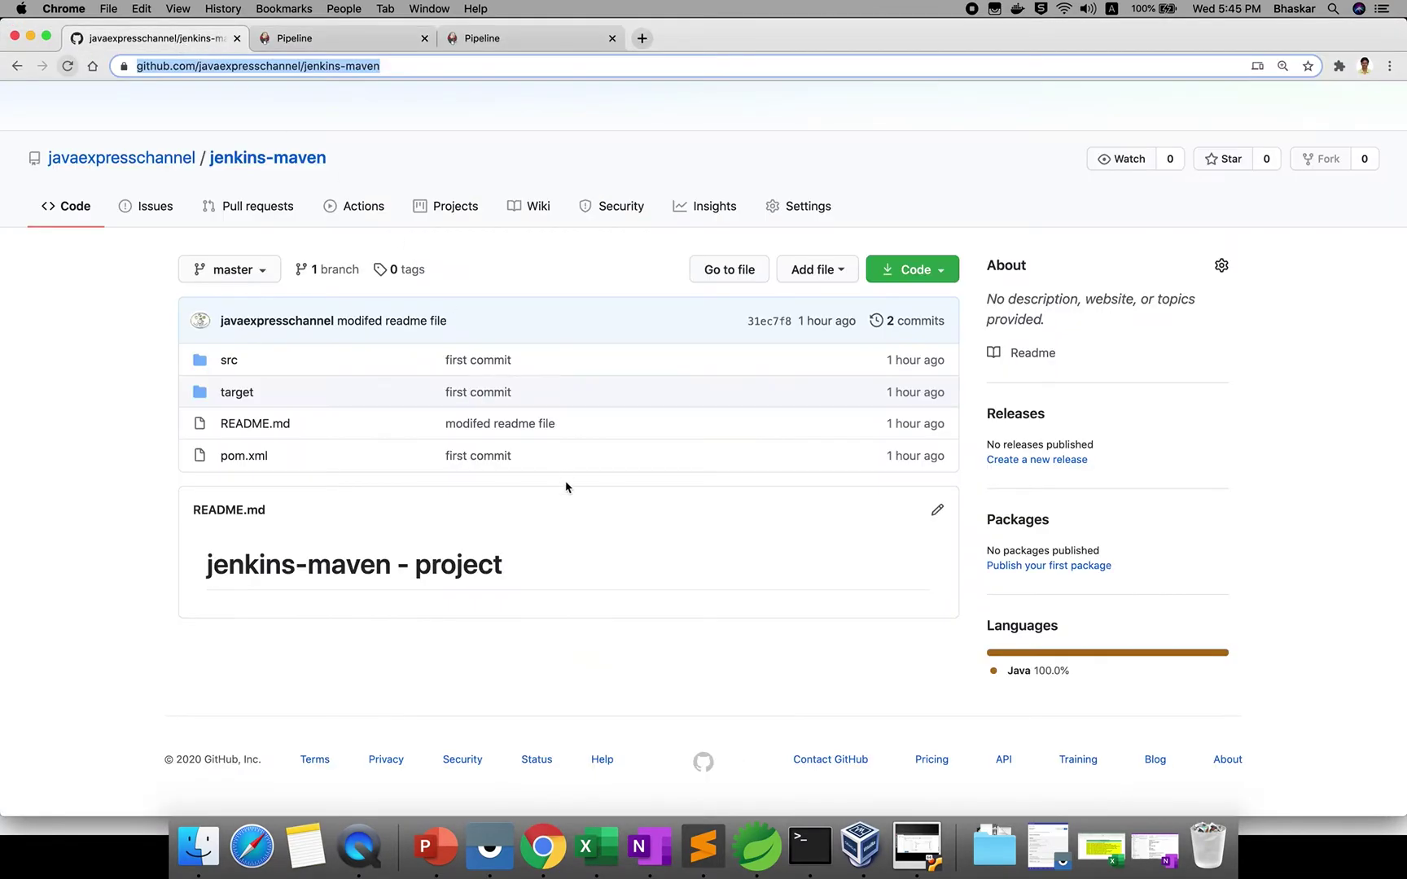
pyautogui.click(912, 269)
pyautogui.click(927, 371)
# Return to the Ubuntu VM and paste the clone URL after git clone in the first stage's sh command.
pyautogui.click(908, 847)
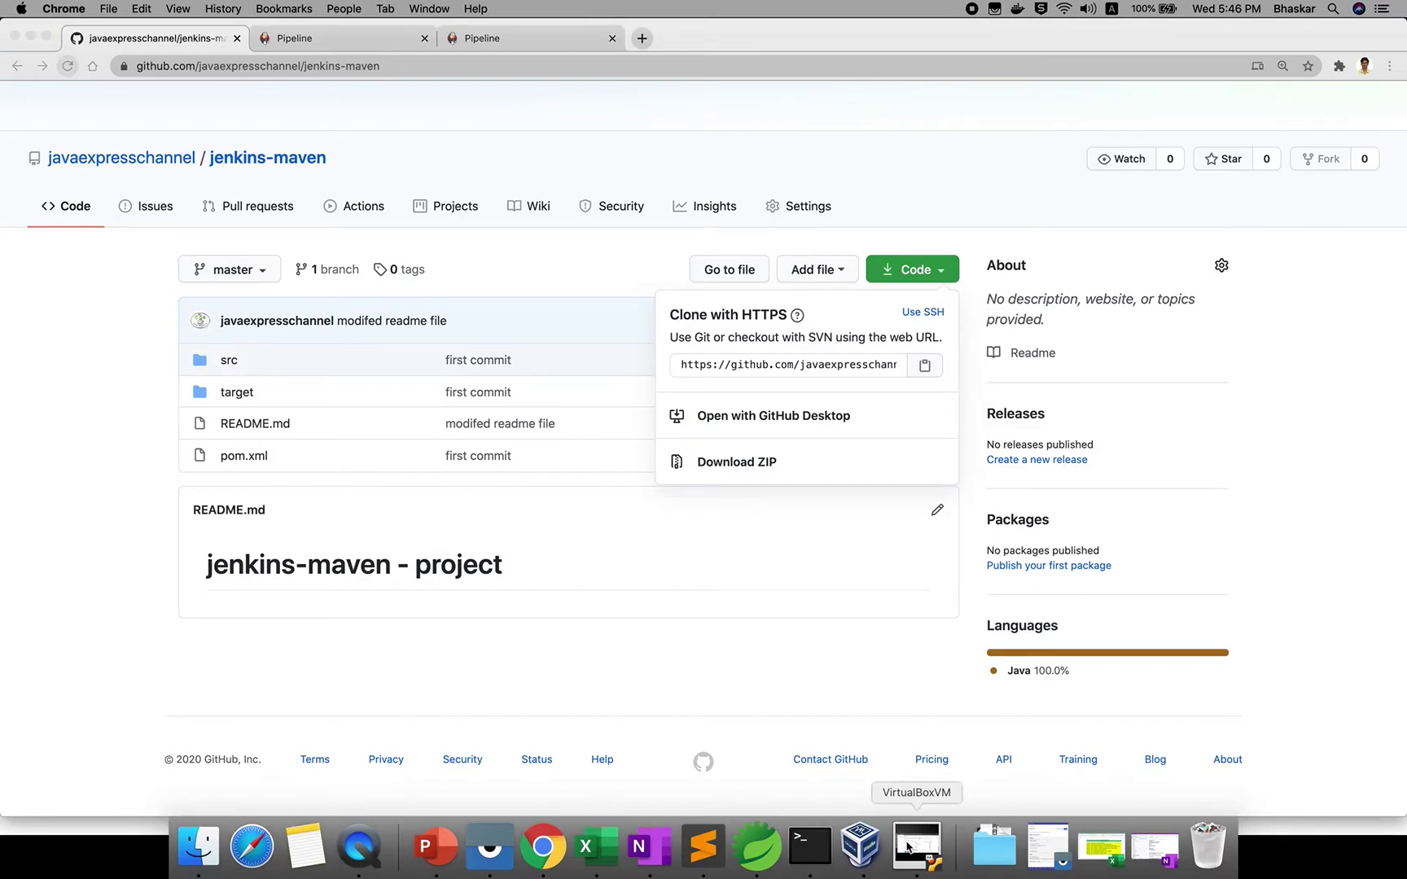
pyautogui.rightClick(794, 447)
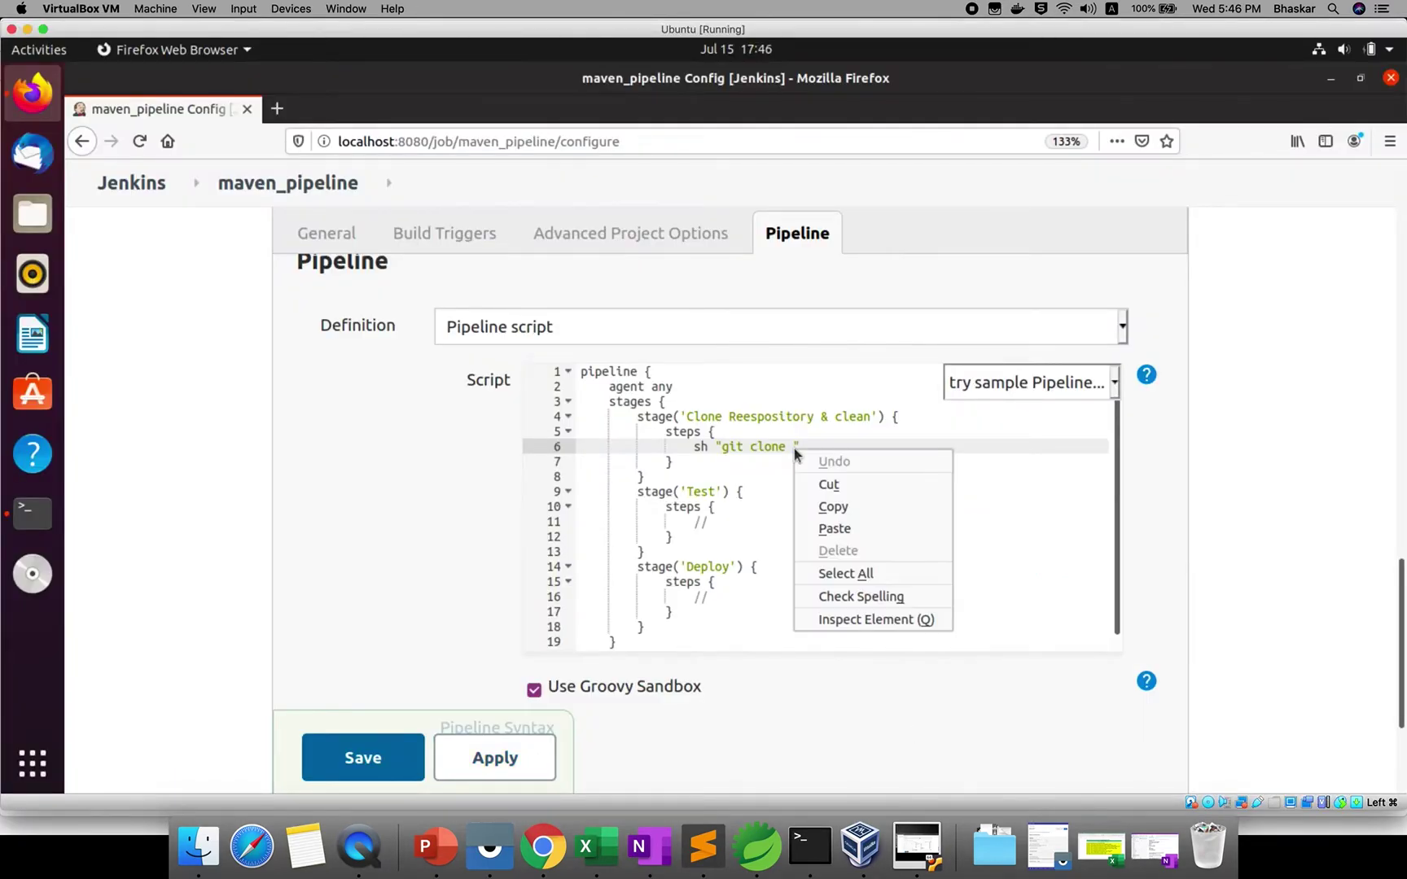
pyautogui.click(842, 531)
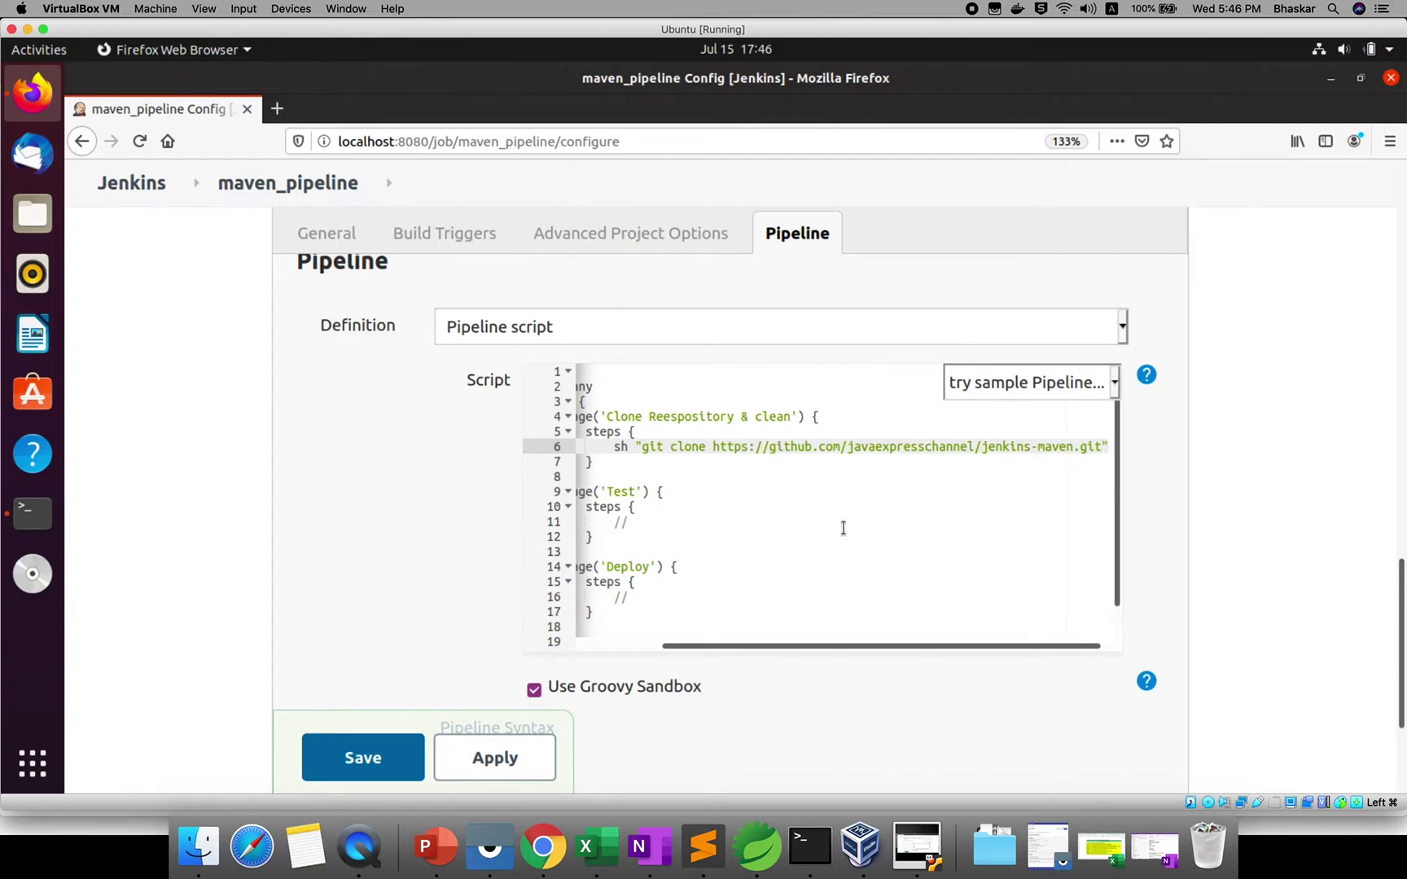
# Check the pipeline steps slide in PowerPoint, then add sh "mvn clean -f jenkins-maven" below the git clone line in the VM's script.
pyautogui.click(438, 847)
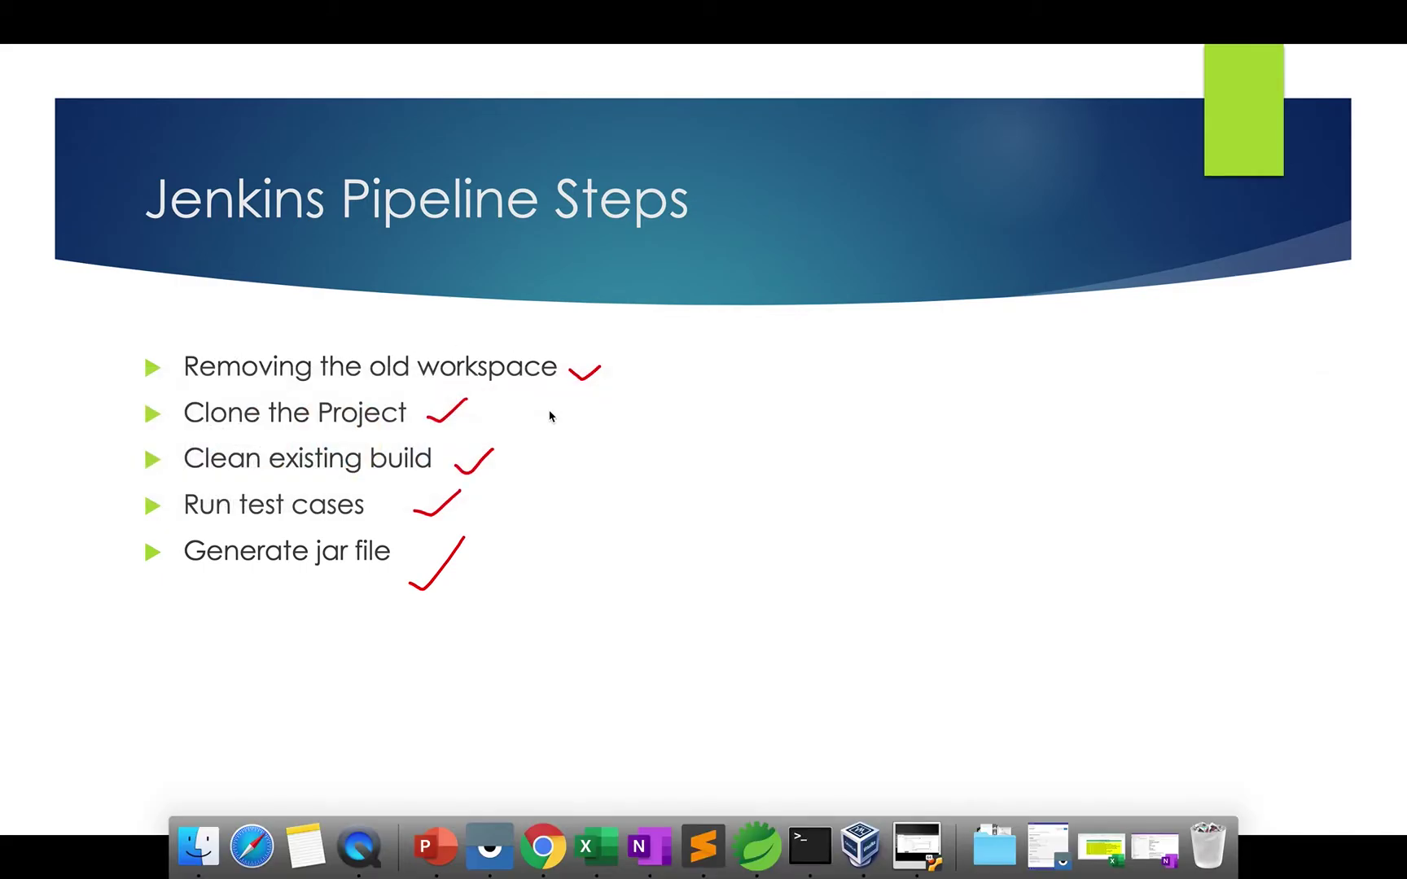
pyautogui.press('super+Tab')
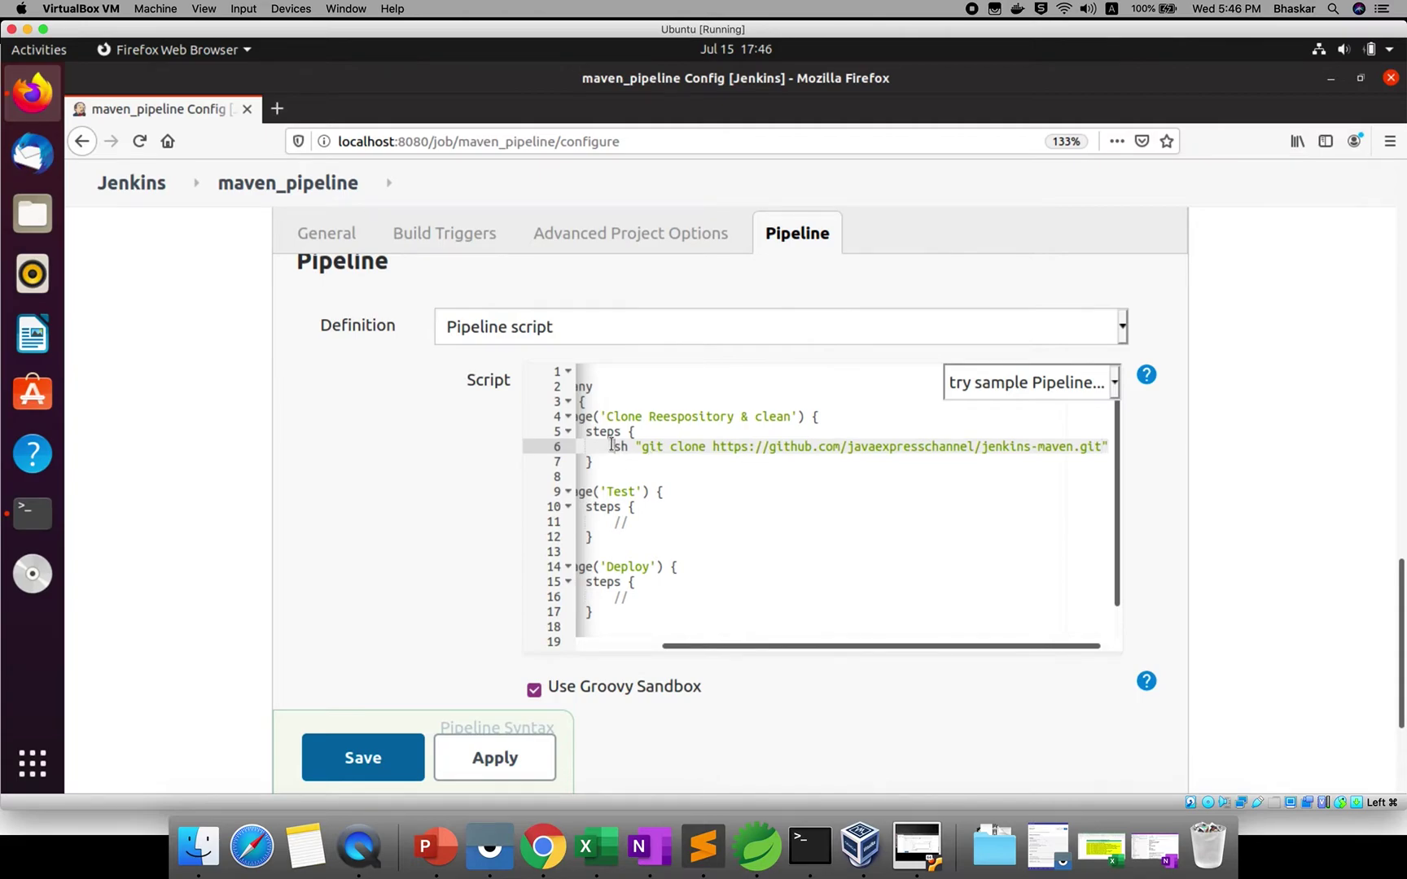
pyautogui.press('Right')
pyautogui.press('Right')
pyautogui.press('Right')
pyautogui.press('Right')
pyautogui.press('Right')
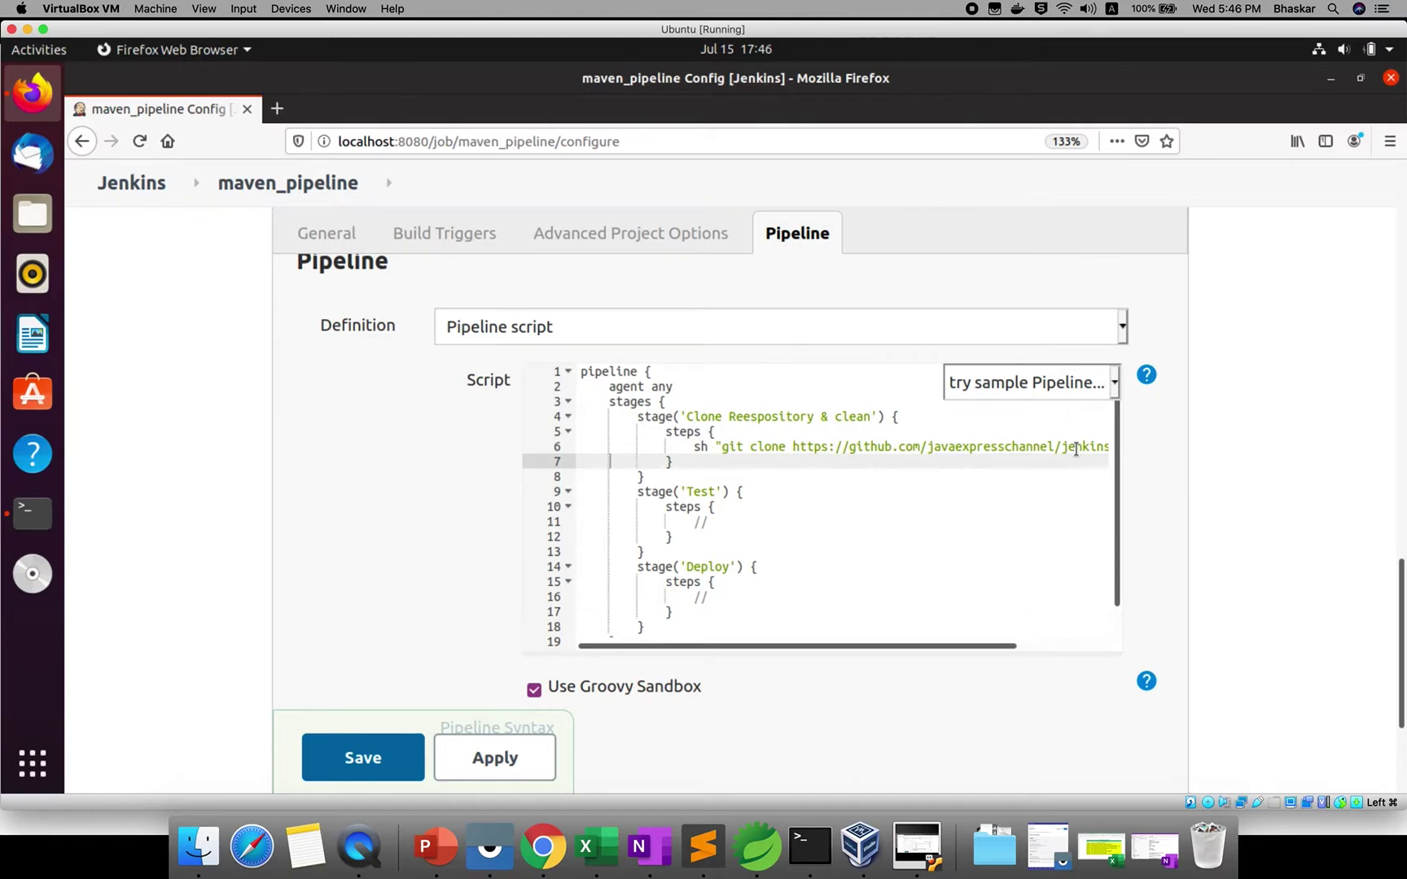
pyautogui.press('Left')
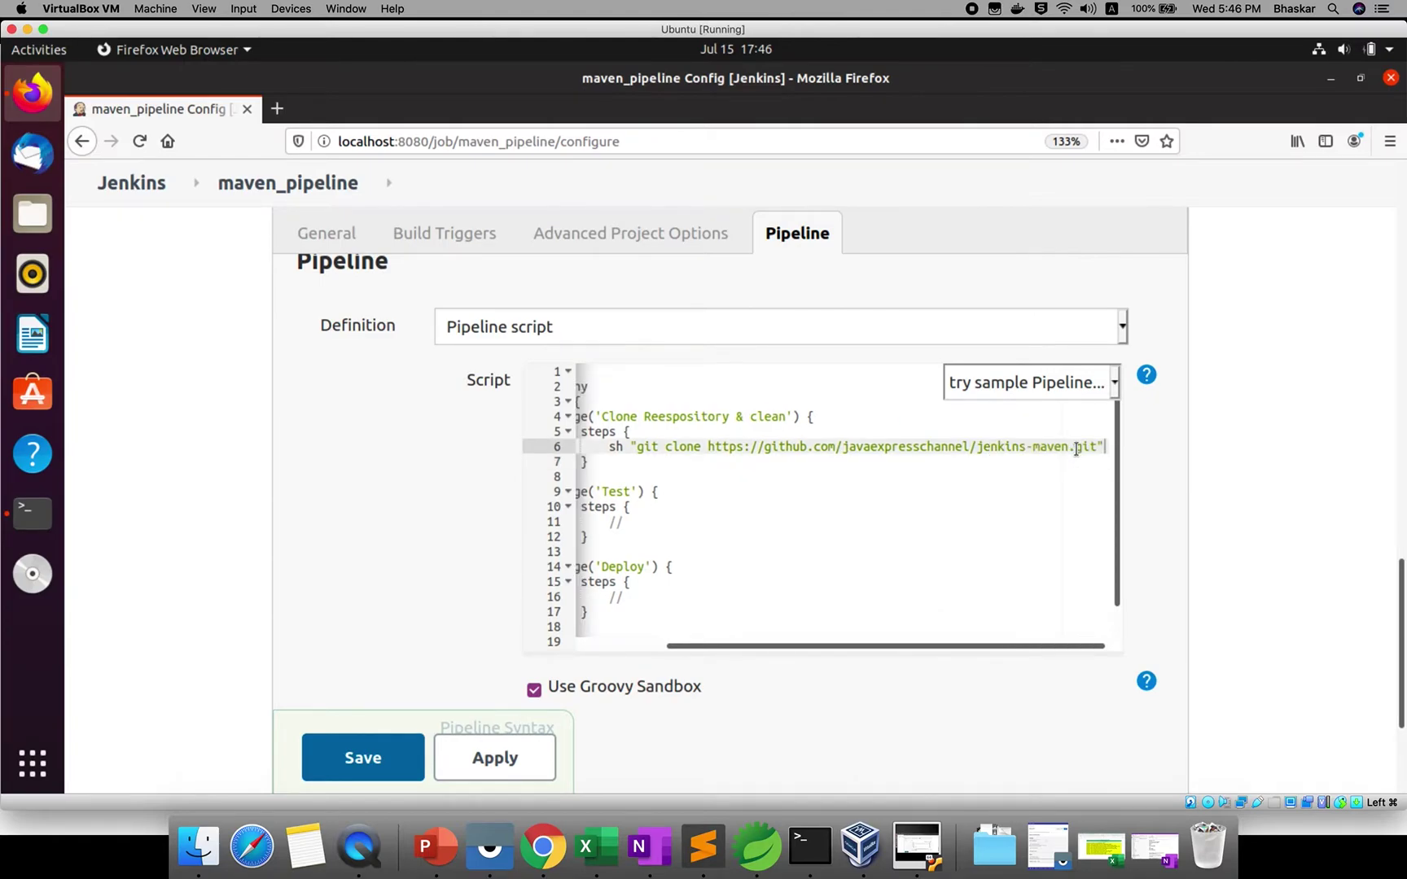
pyautogui.press('Return')
pyautogui.write('sh "')
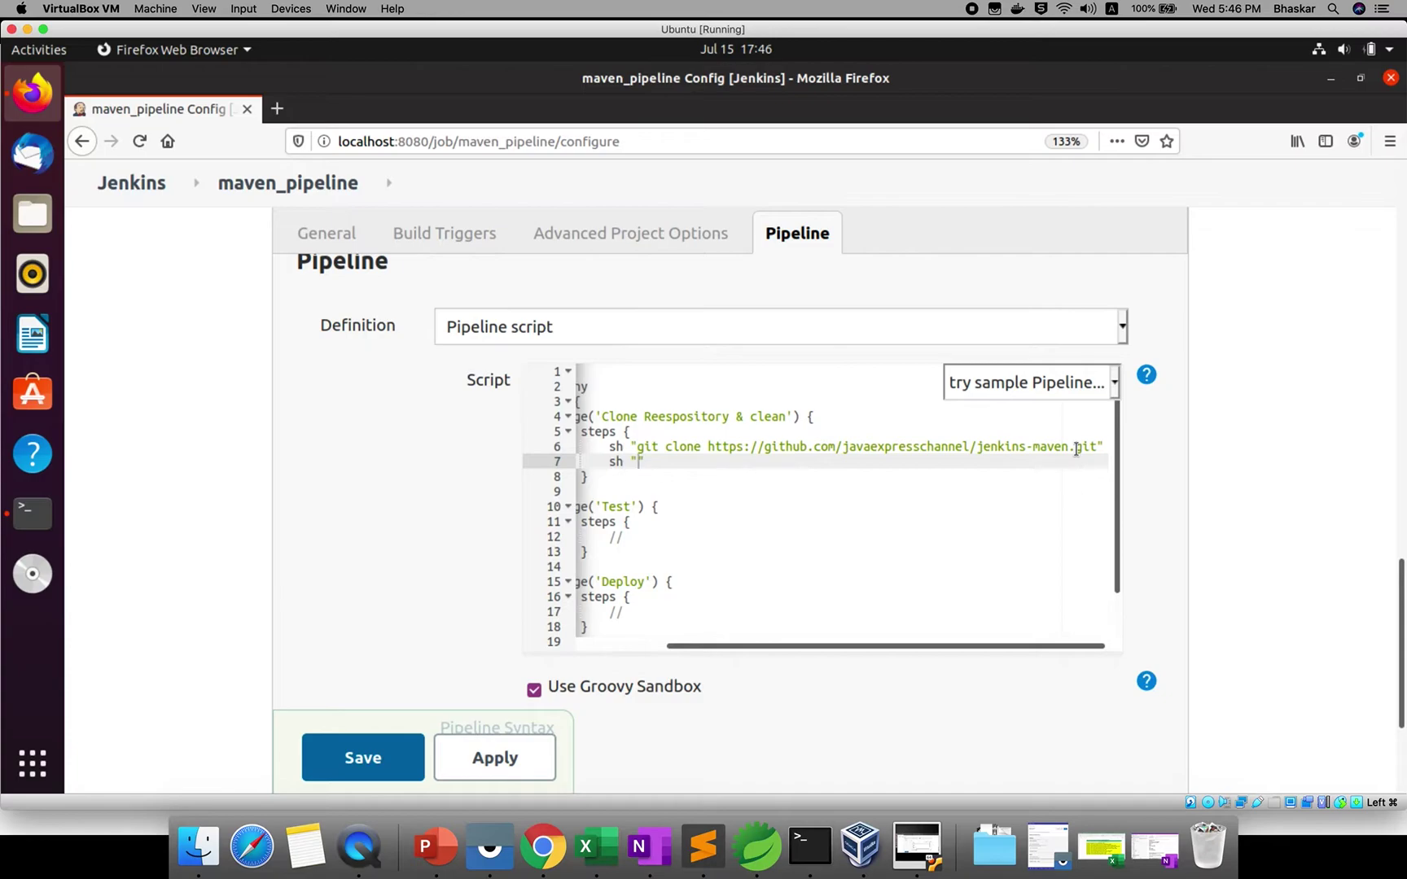
pyautogui.write('mvn clean -f jenkins-maven')
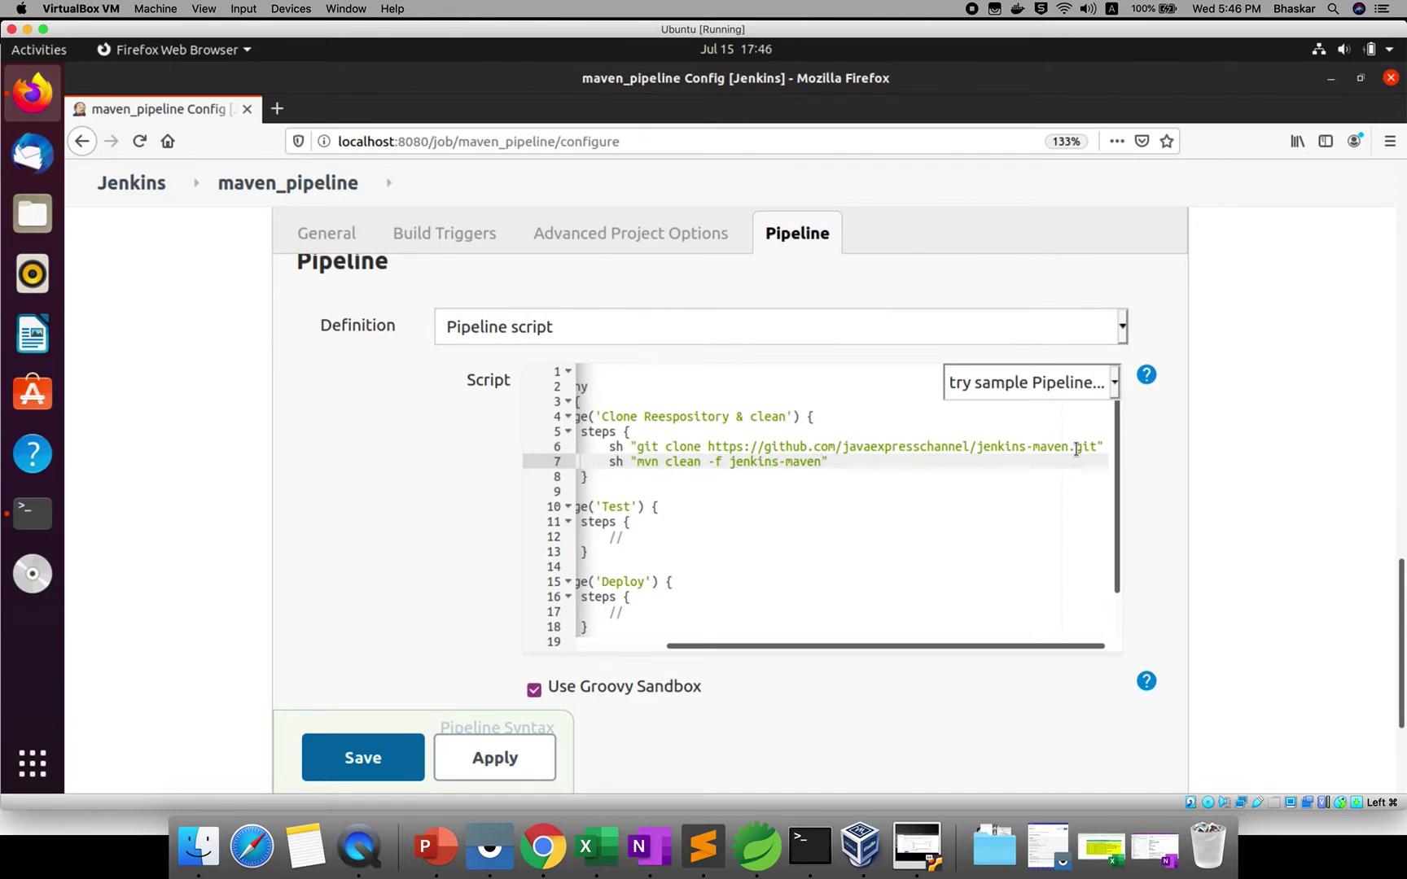
# Replace the placeholder comment in the Test stage's steps with sh "mvn test -f jenkins-maven".
pyautogui.click(647, 535)
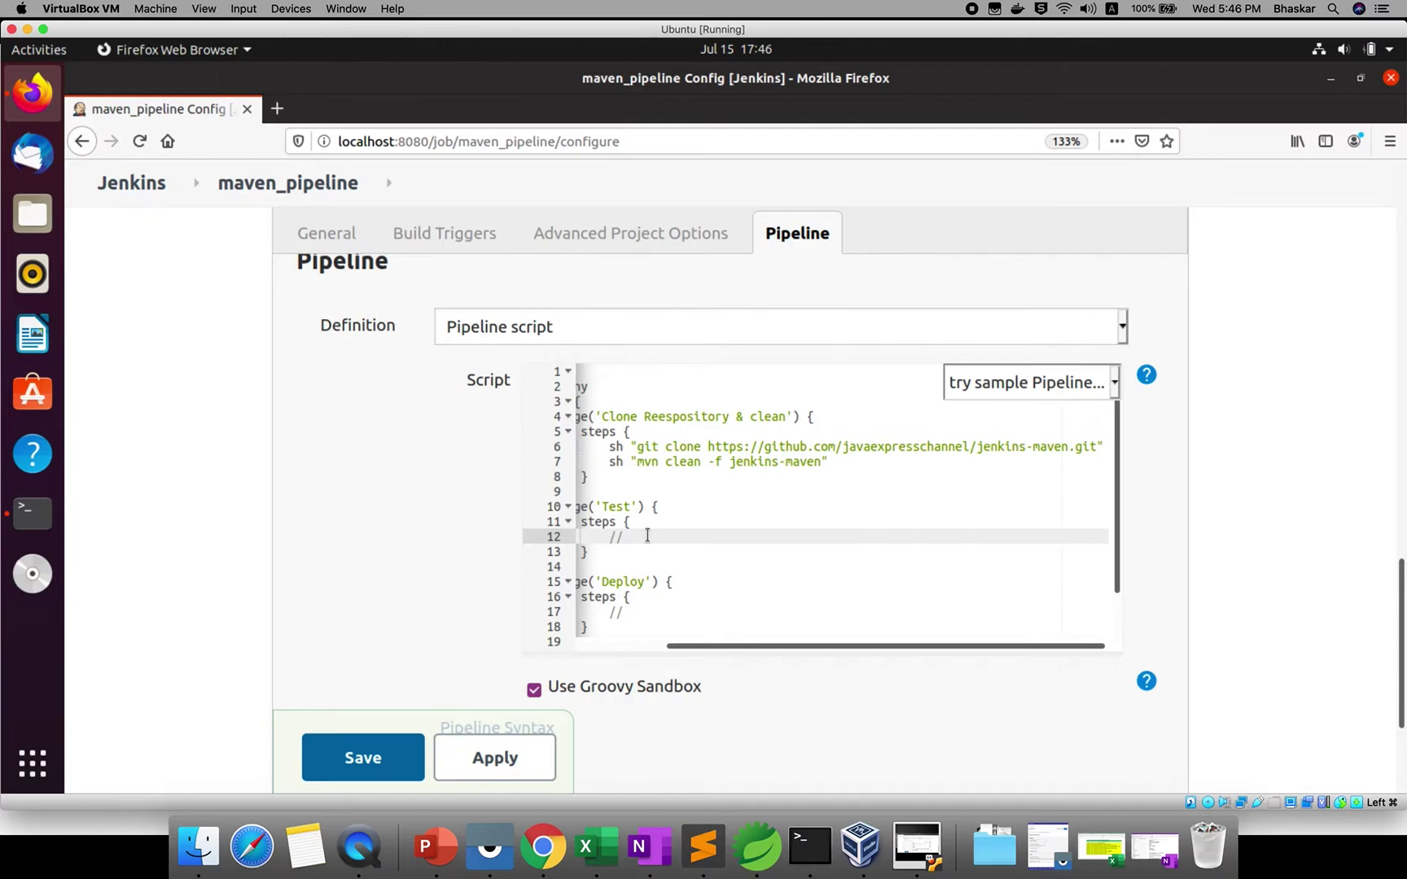
pyautogui.press('BackSpace')
pyautogui.press('BackSpace')
pyautogui.write('sh "')
pyautogui.write('mvn test')
pyautogui.write(' -f jenk')
pyautogui.write('innns-mav')
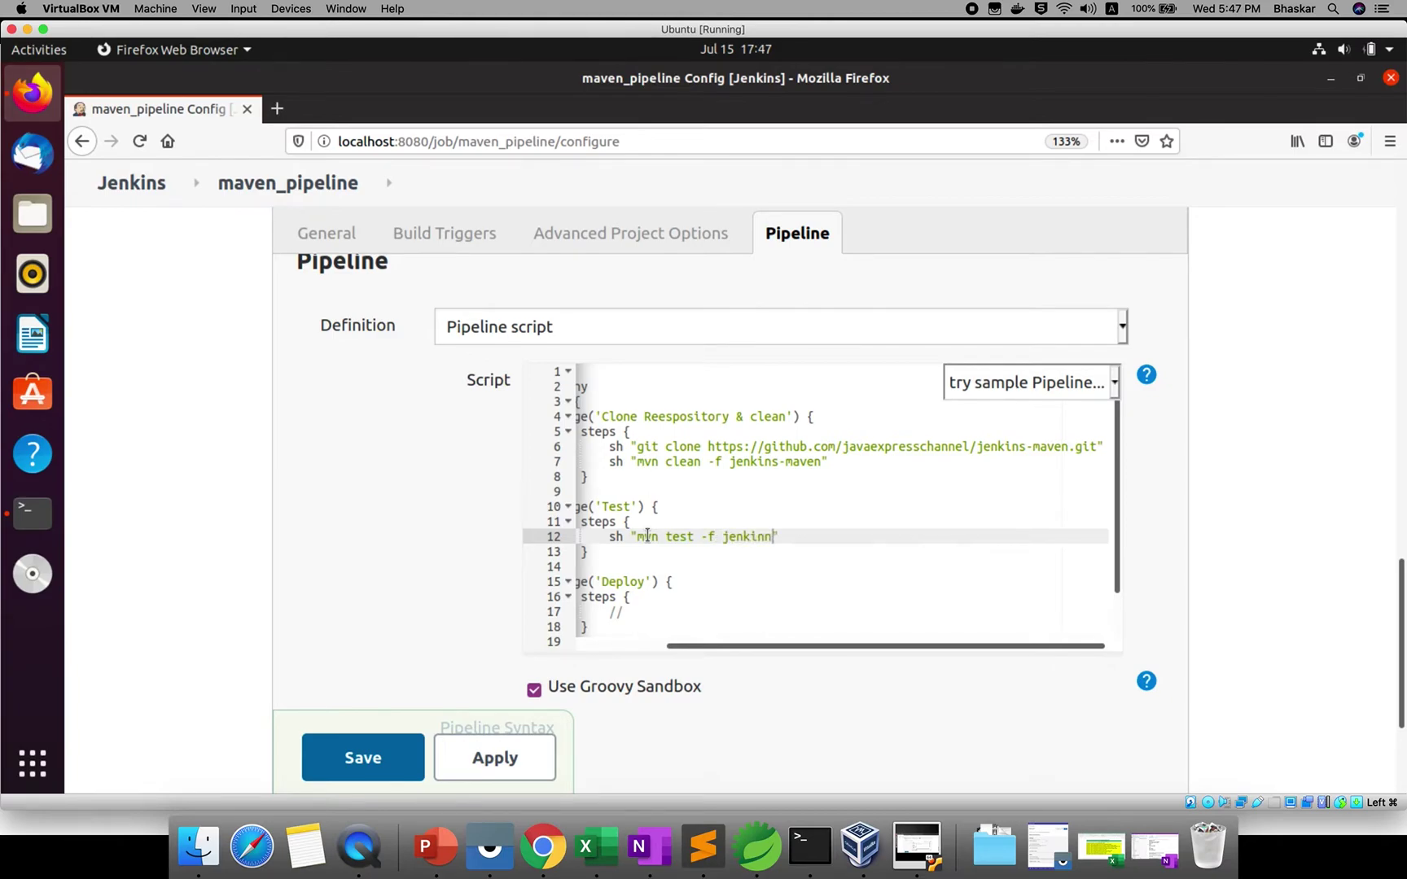
pyautogui.write('en')
pyautogui.click(746, 462)
pyautogui.rightClick(746, 461)
pyautogui.click(718, 509)
pyautogui.click(751, 533)
pyautogui.click(782, 532)
pyautogui.press('BackSpace')
pyautogui.press('BackSpace')
# Replace the placeholder comment in the Deploy stage's steps with sh "mvn package -f jenkins-maven".
pyautogui.click(651, 609)
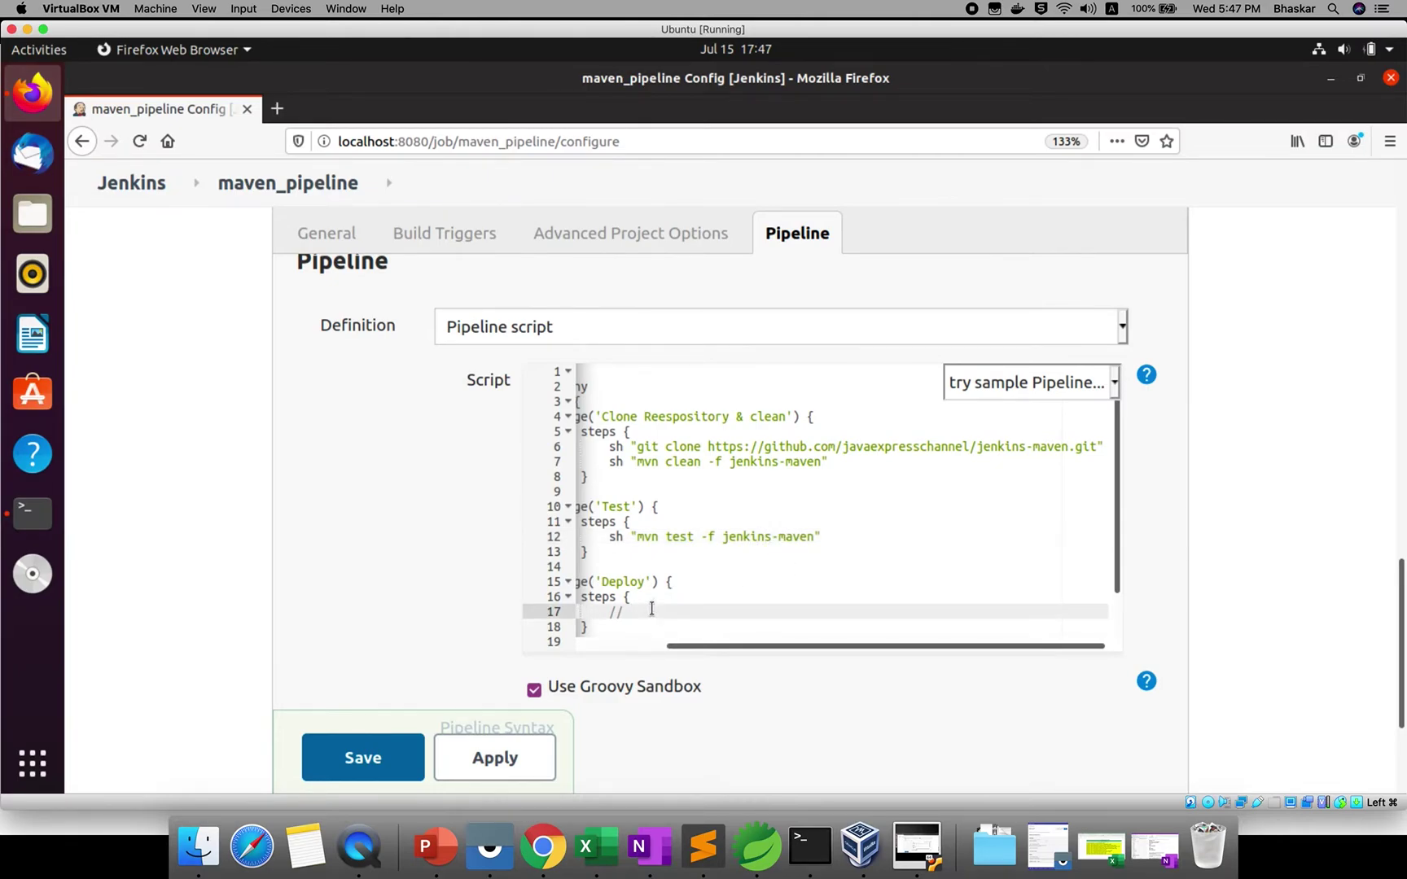
pyautogui.press('BackSpace')
pyautogui.press('BackSpace')
pyautogui.write('sh "mvn "package -f jenkins-maven')
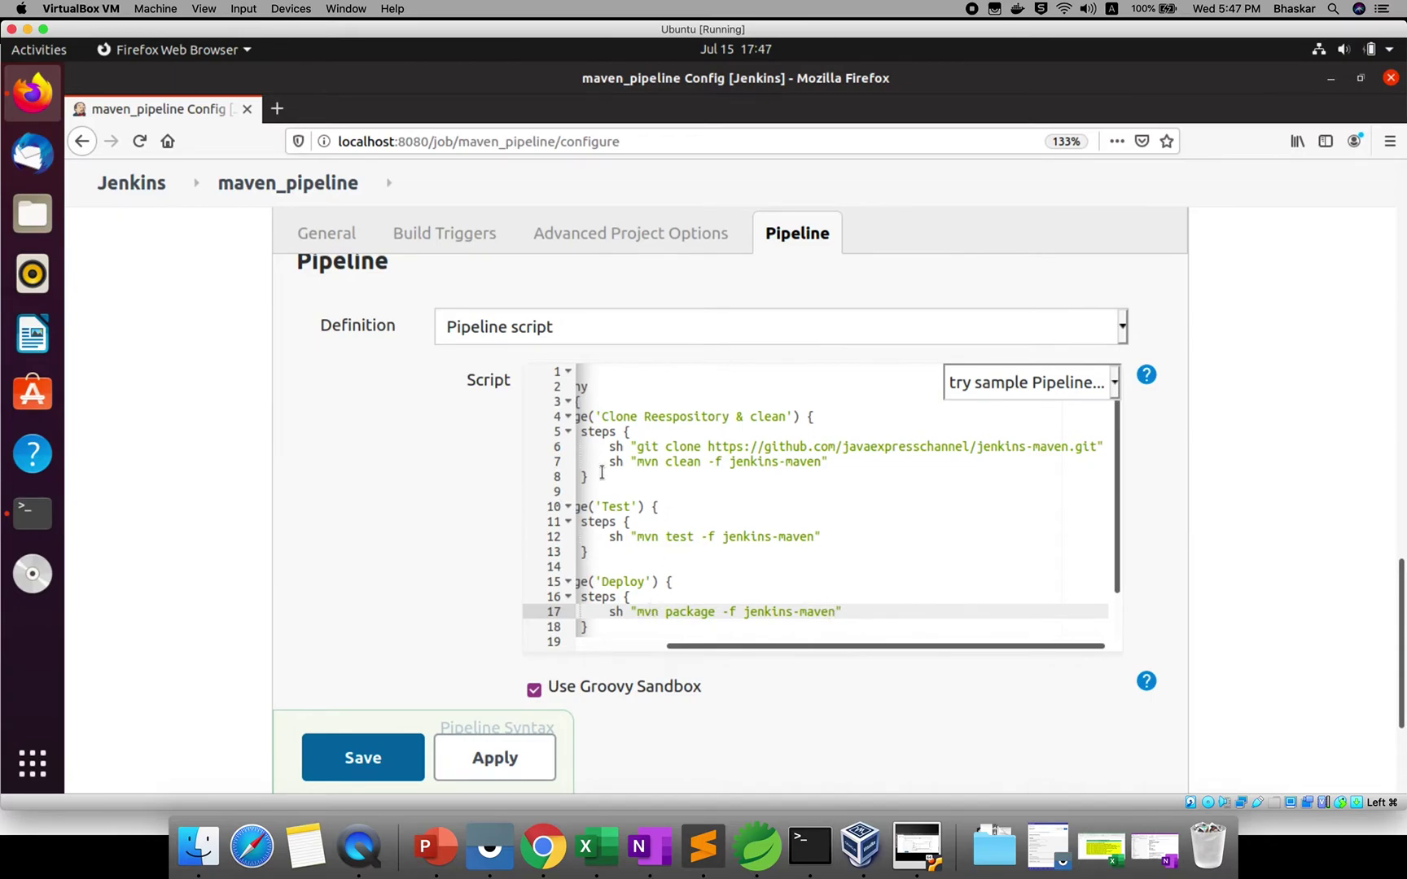
pyautogui.click(698, 449)
pyautogui.doubleClick(698, 449)
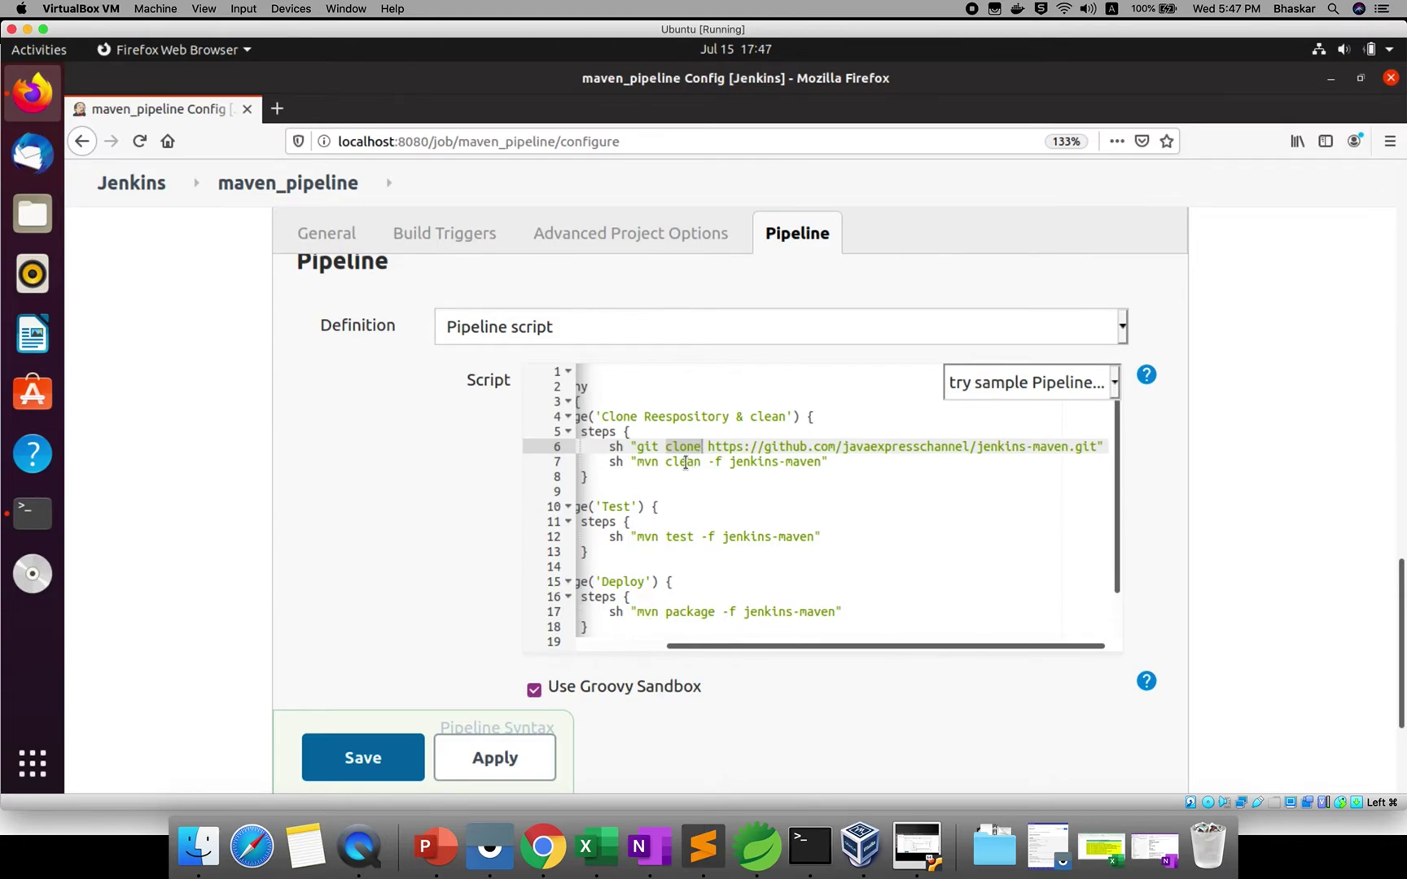
pyautogui.click(685, 462)
pyautogui.hscroll(-3, 670, 532)
pyautogui.click(703, 534)
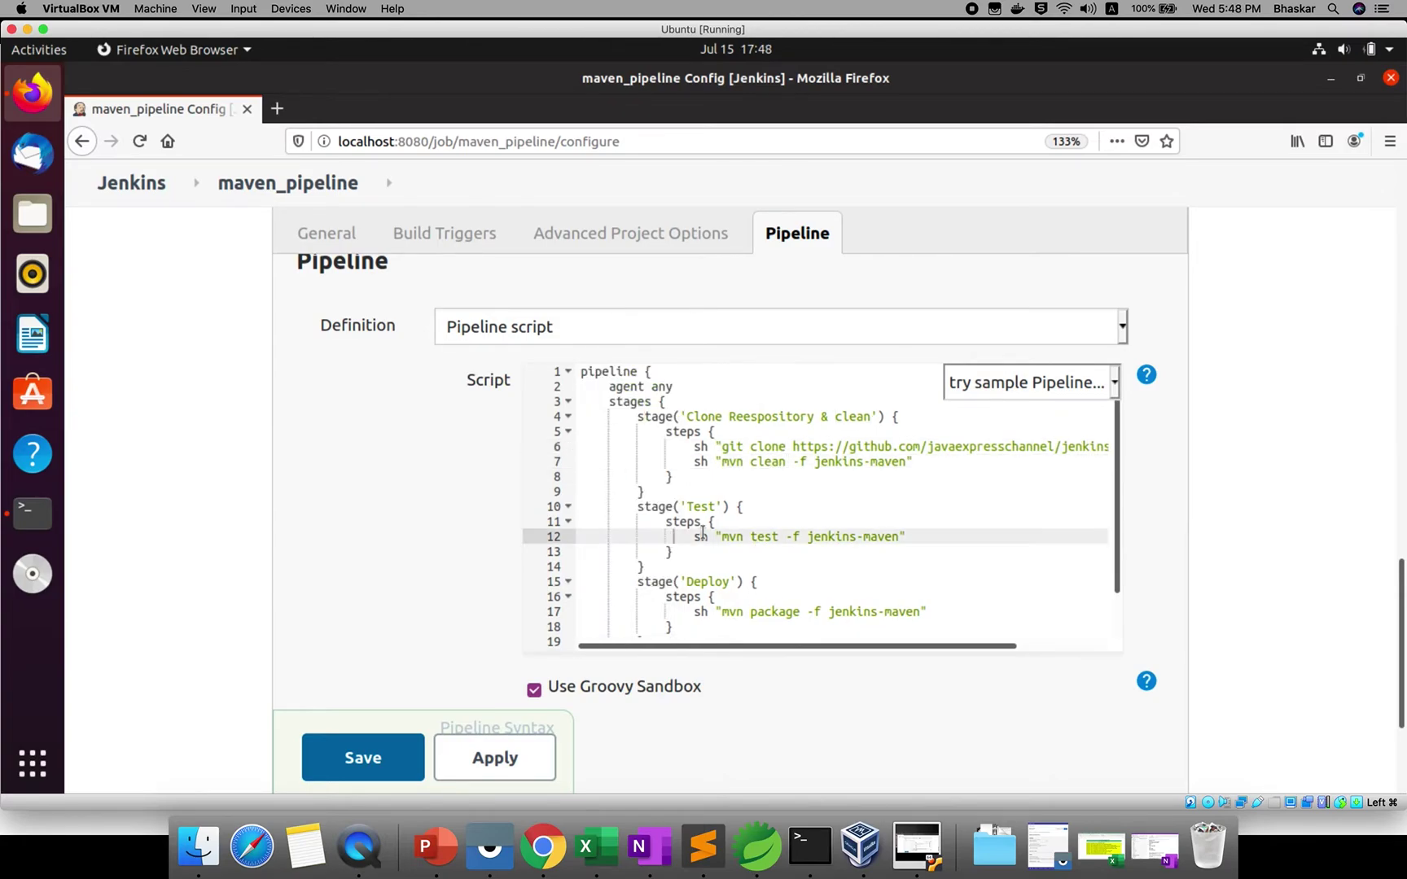
pyautogui.doubleClick(757, 625)
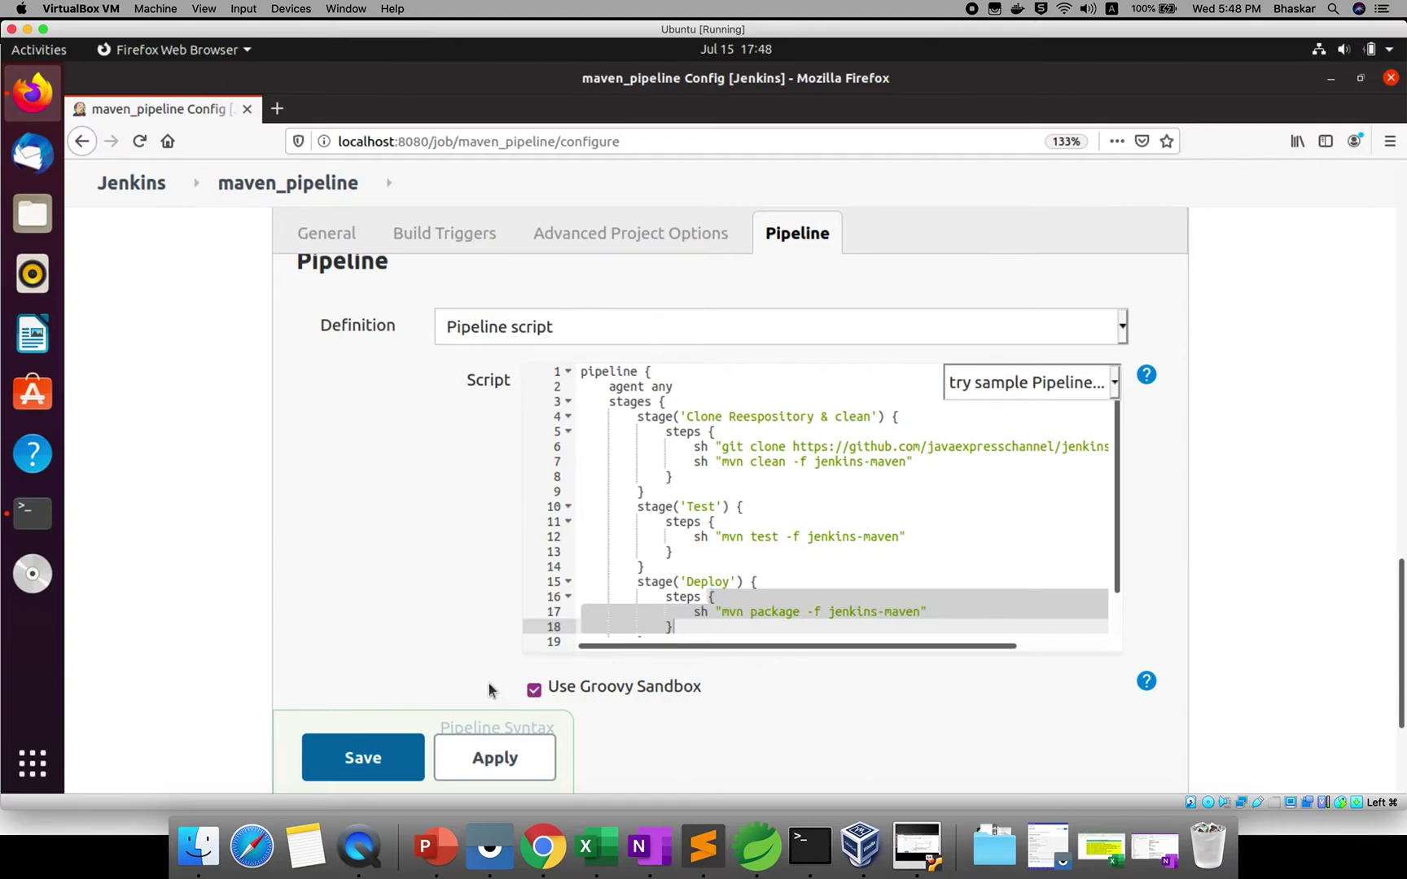
# Save the maven_pipeline configuration and start a build of the job.
pyautogui.click(363, 758)
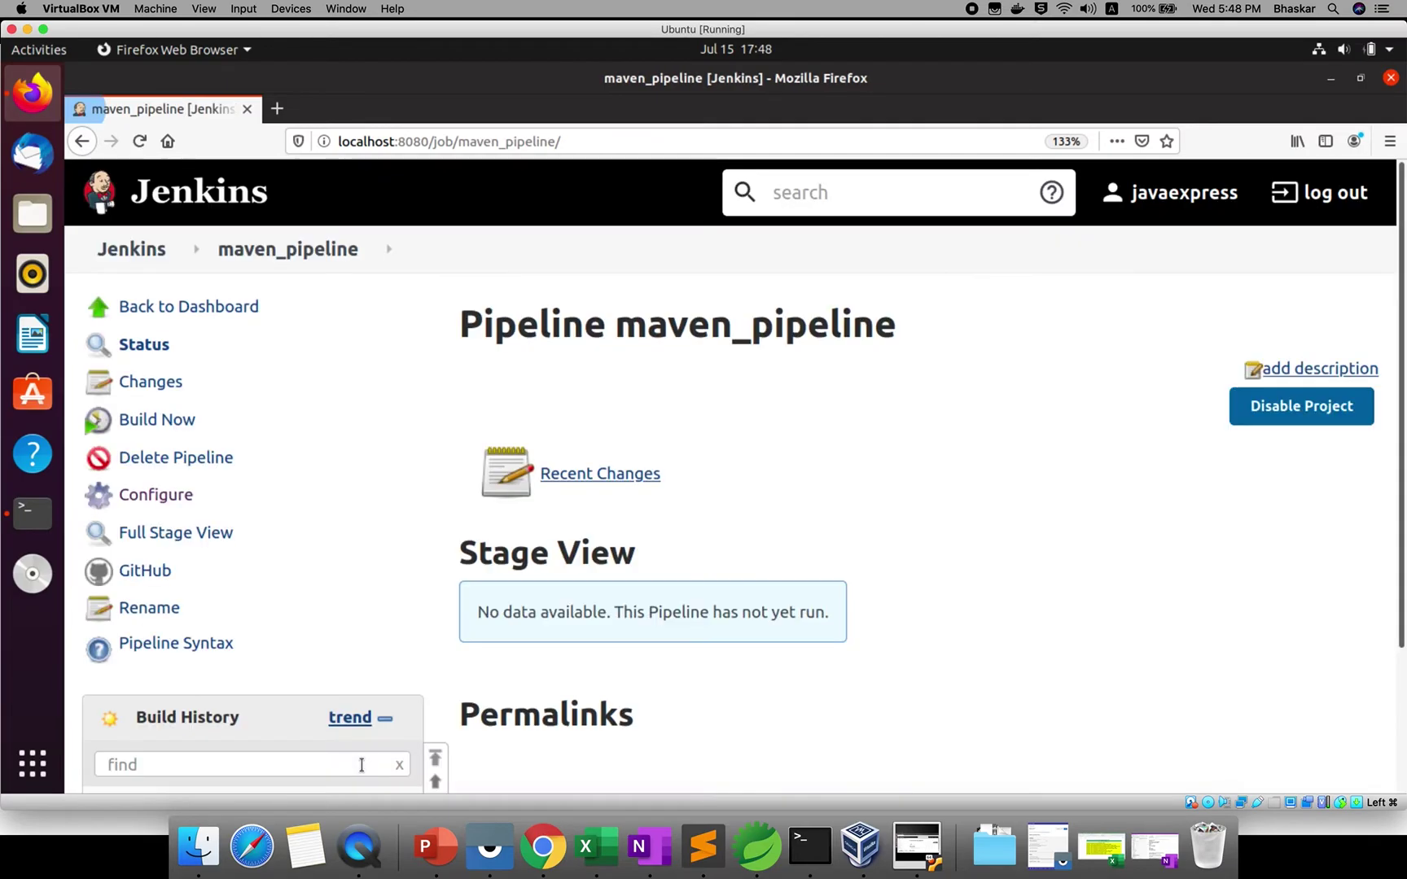
pyautogui.click(161, 419)
# Reduce the browser's page zoom to 100%.
pyautogui.click(1389, 142)
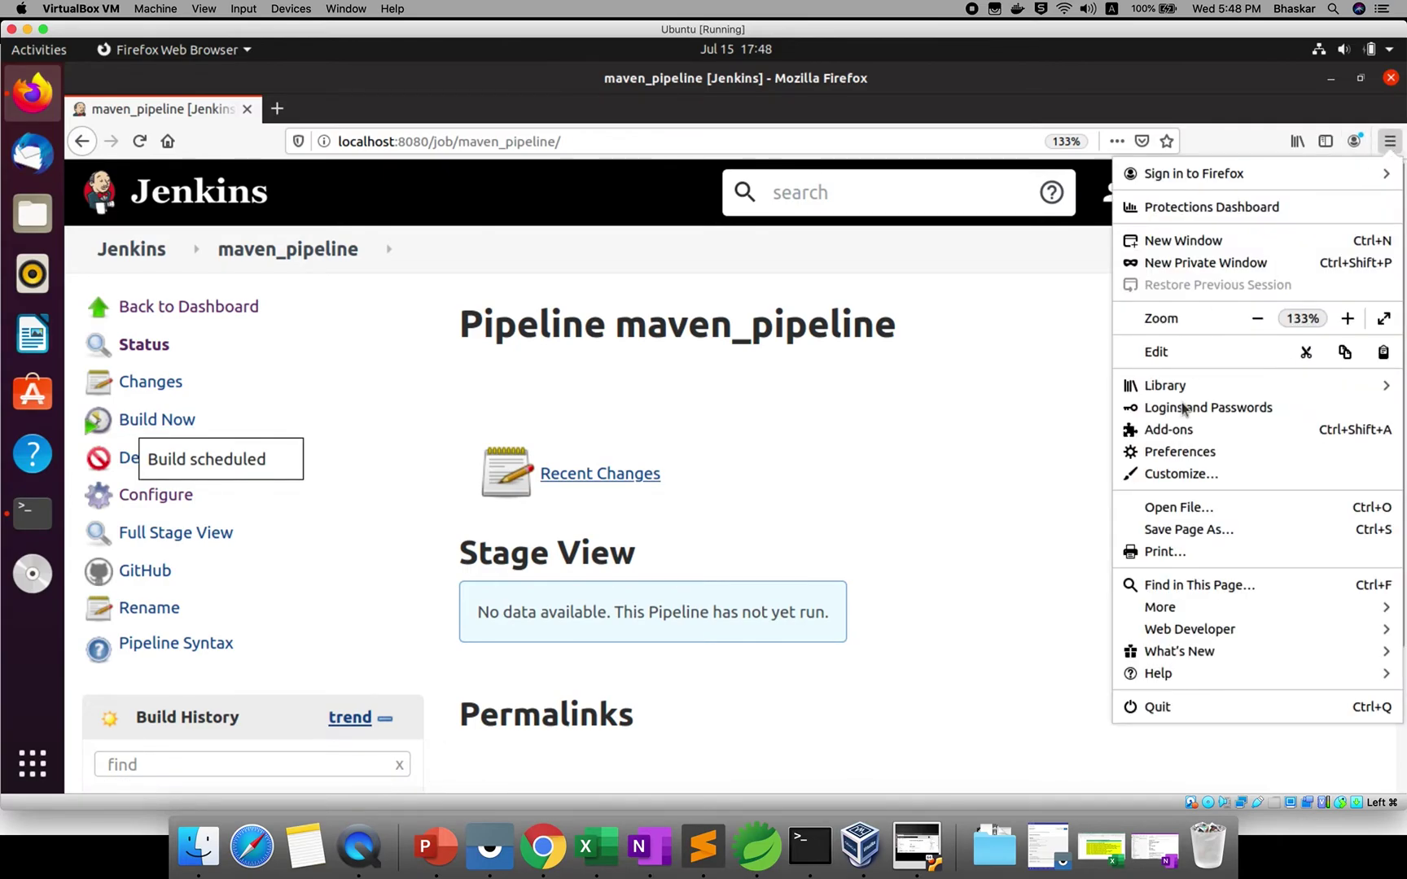
pyautogui.click(1259, 326)
pyautogui.click(1259, 326)
pyautogui.click(1259, 326)
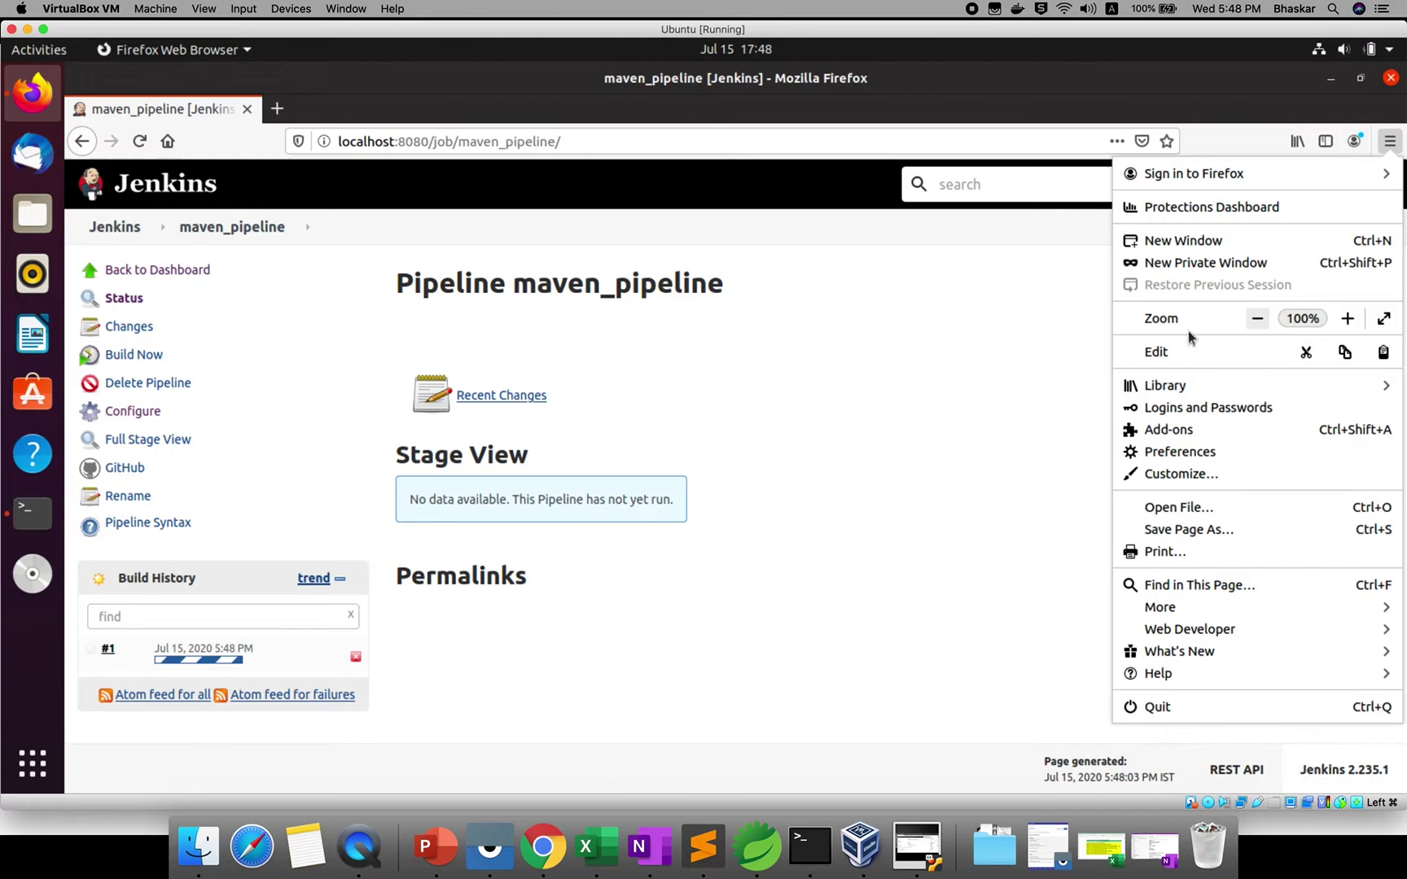
pyautogui.click(796, 623)
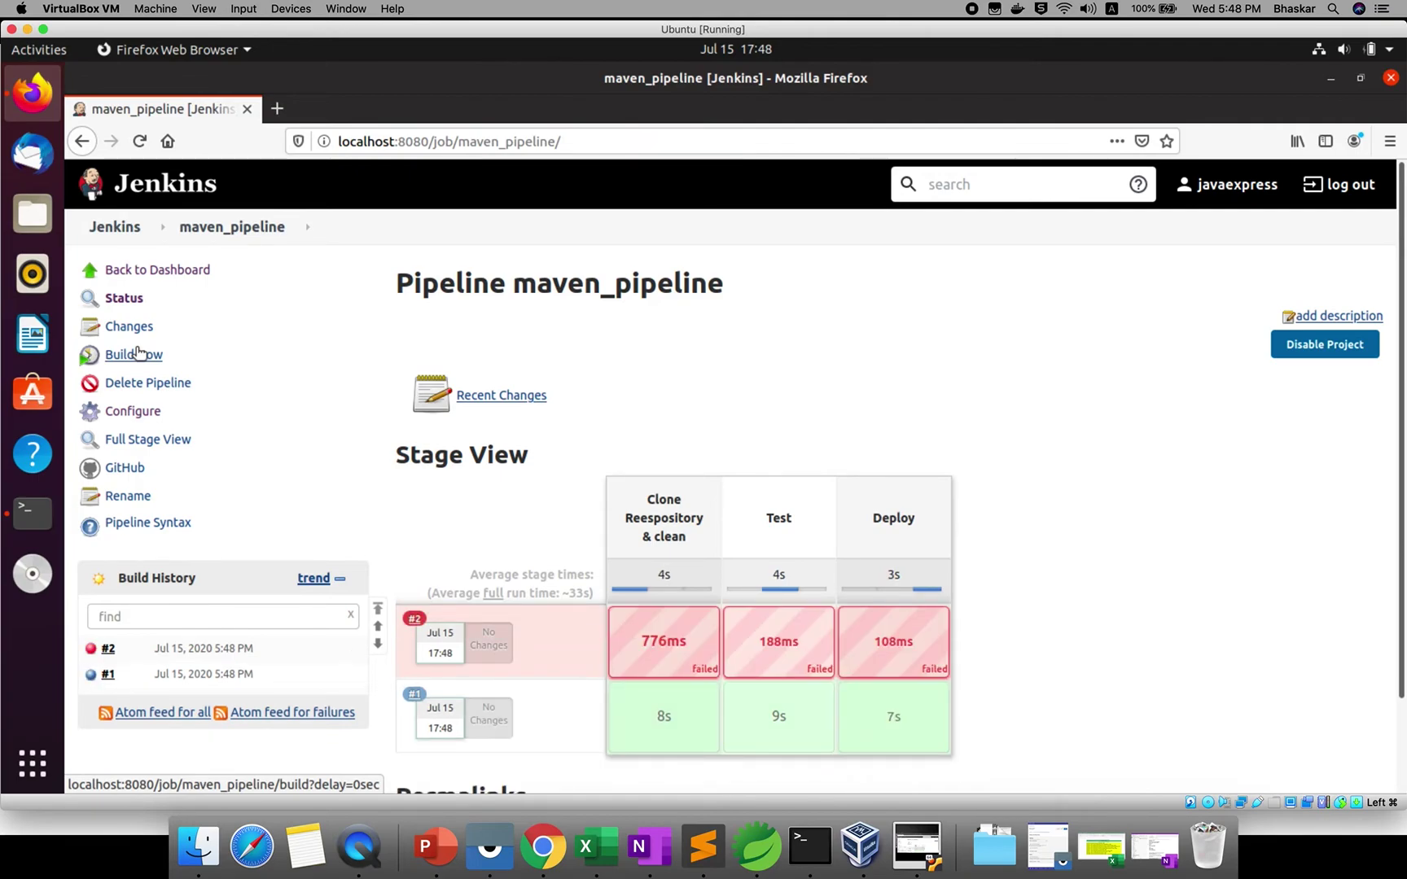
# Open the console output of build #2 and highlight the fatal error line below the git clone command.
pyautogui.click(108, 650)
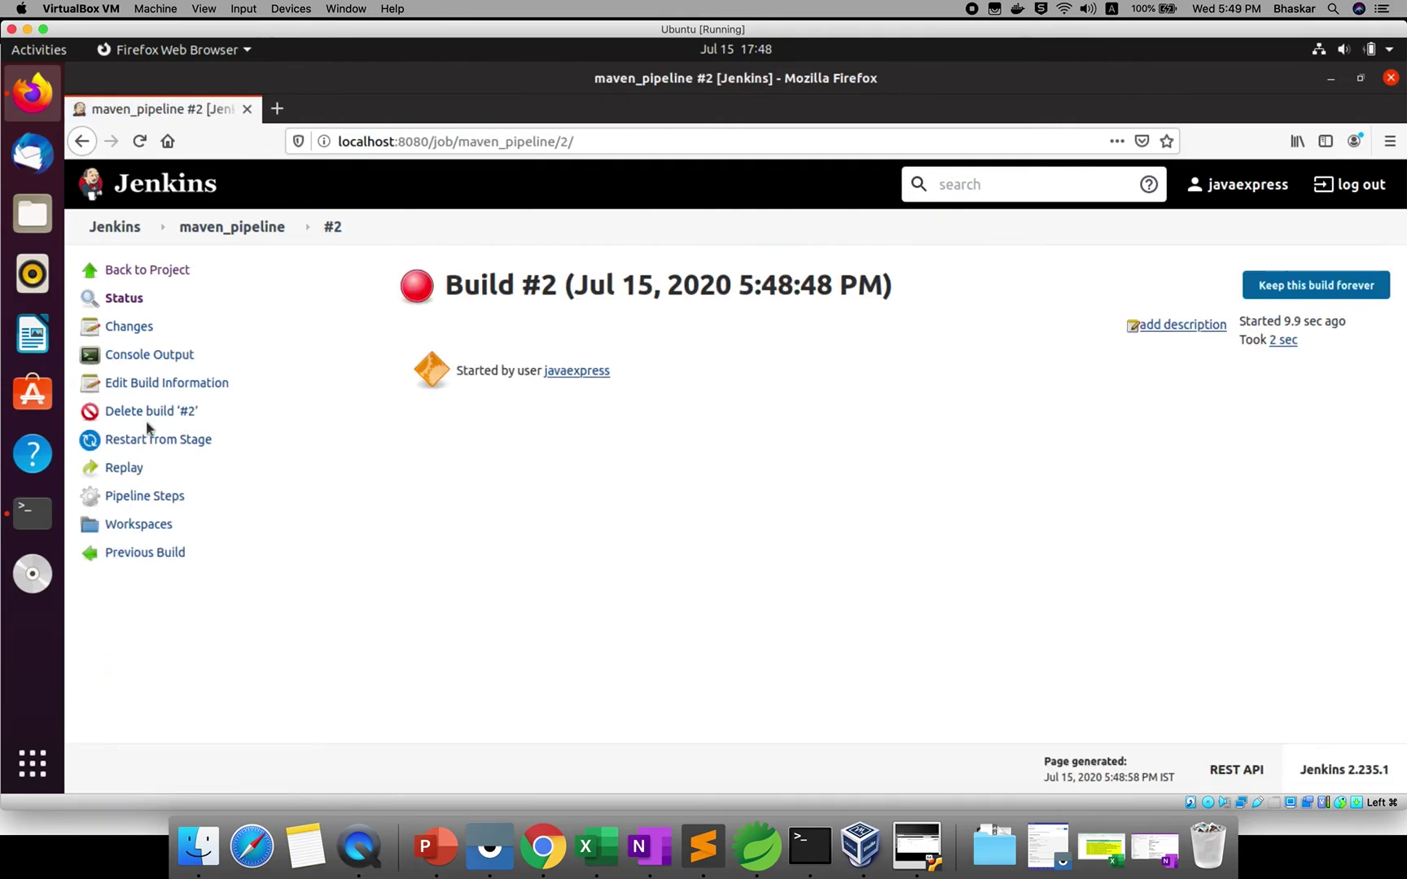
pyautogui.click(149, 360)
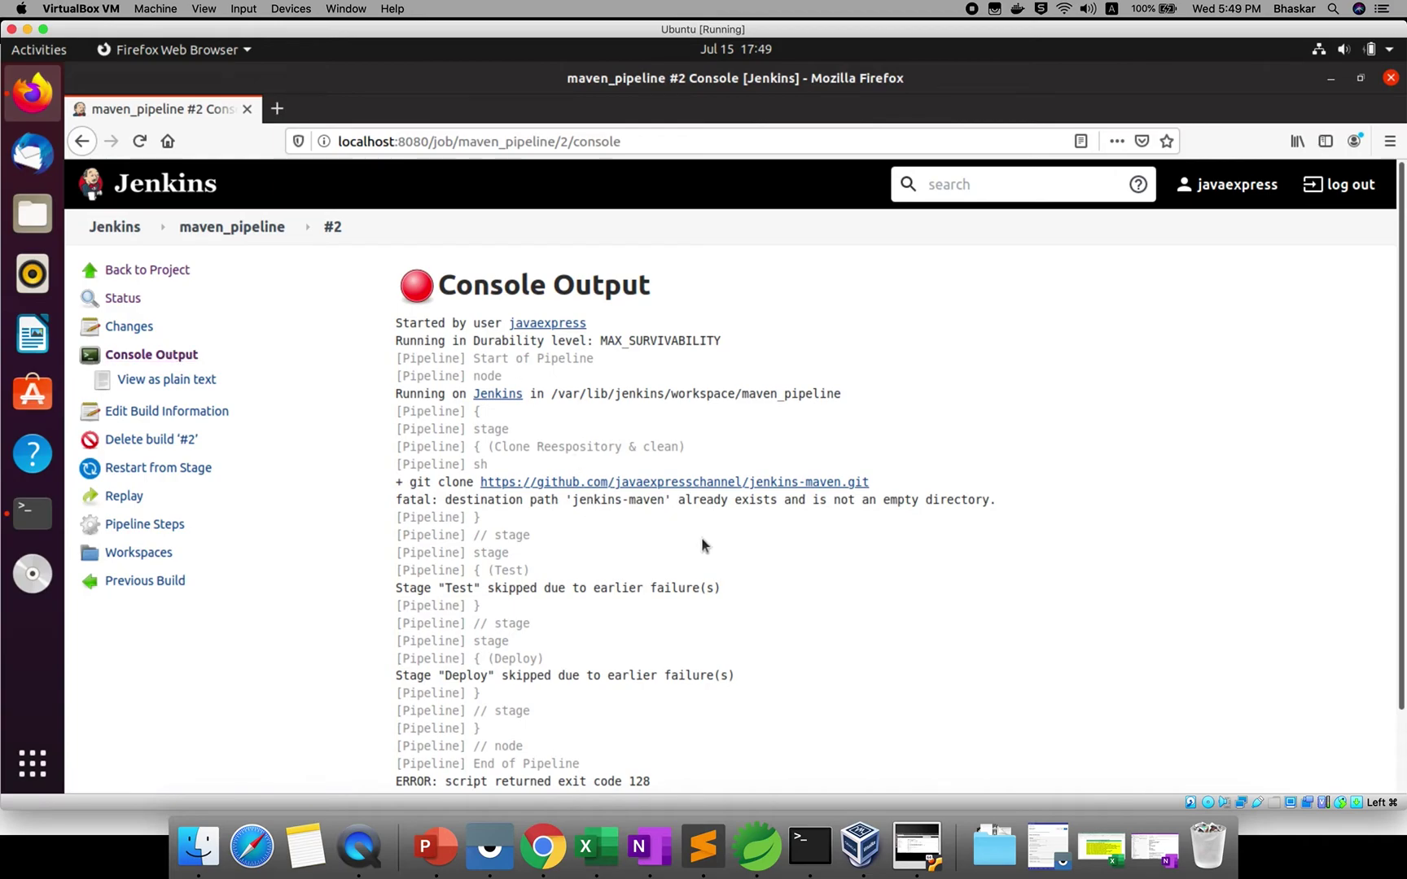
pyautogui.doubleClick(617, 498)
pyautogui.tripleClick(798, 500)
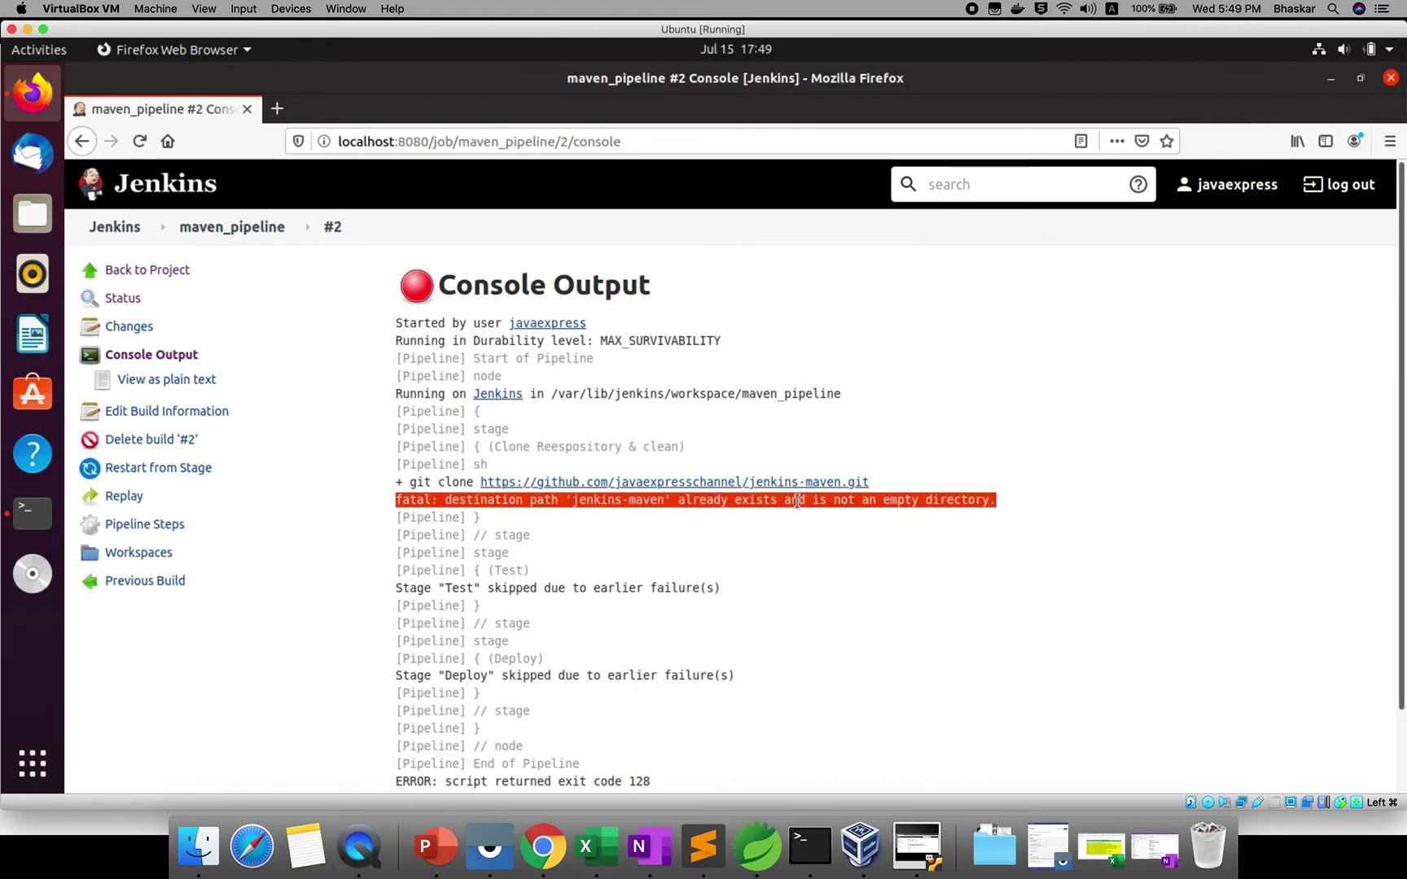
# Reopen the maven_pipeline configuration and change the first stage's name in the script to 'Clone Respository & clean'.
pyautogui.click(245, 230)
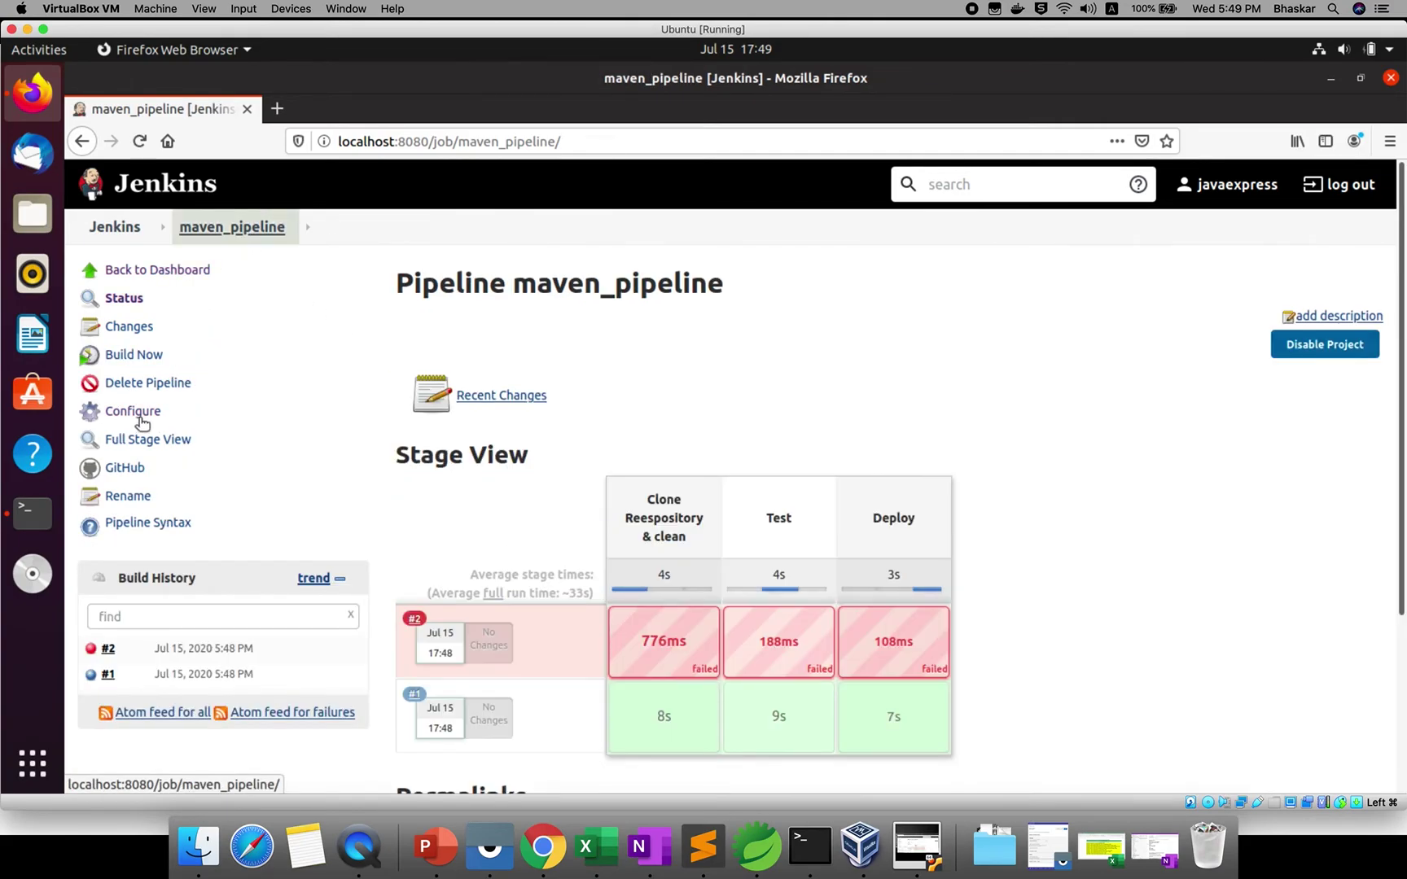
pyautogui.click(139, 418)
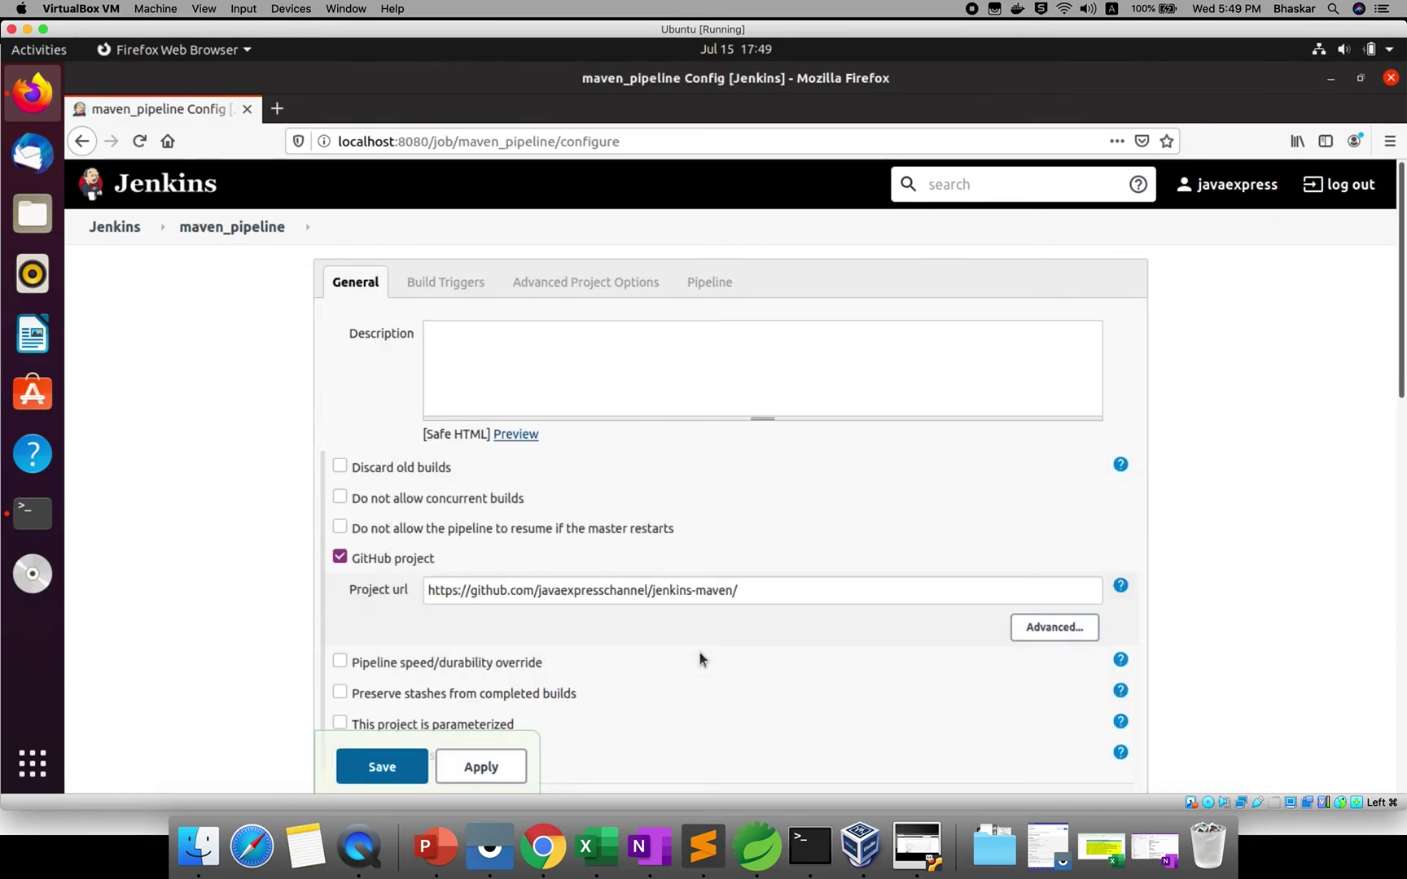
pyautogui.scroll(-5, 699, 653)
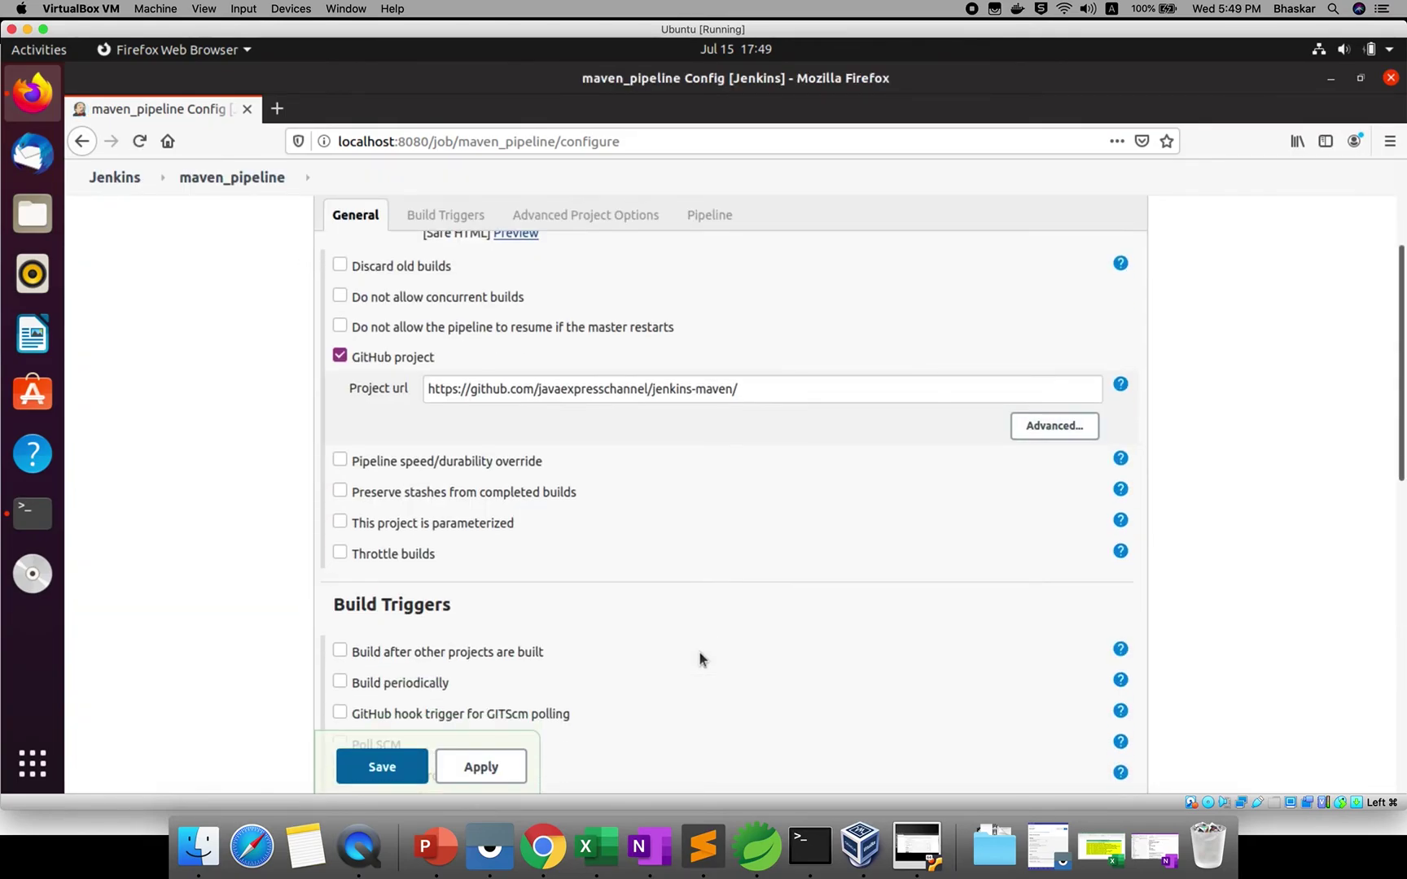
pyautogui.scroll(-12, 700, 651)
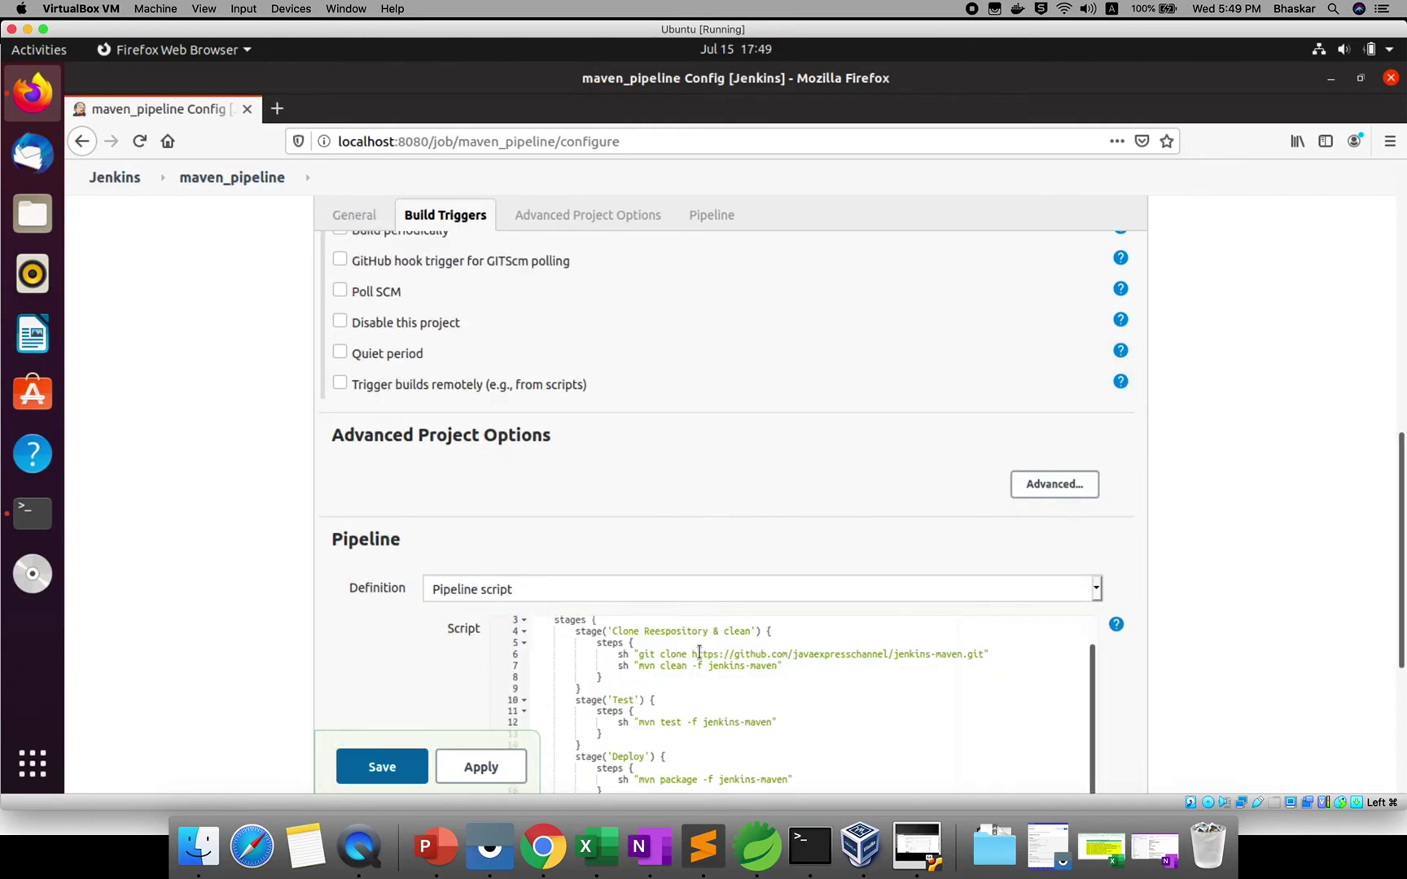
pyautogui.scroll(-2, 700, 654)
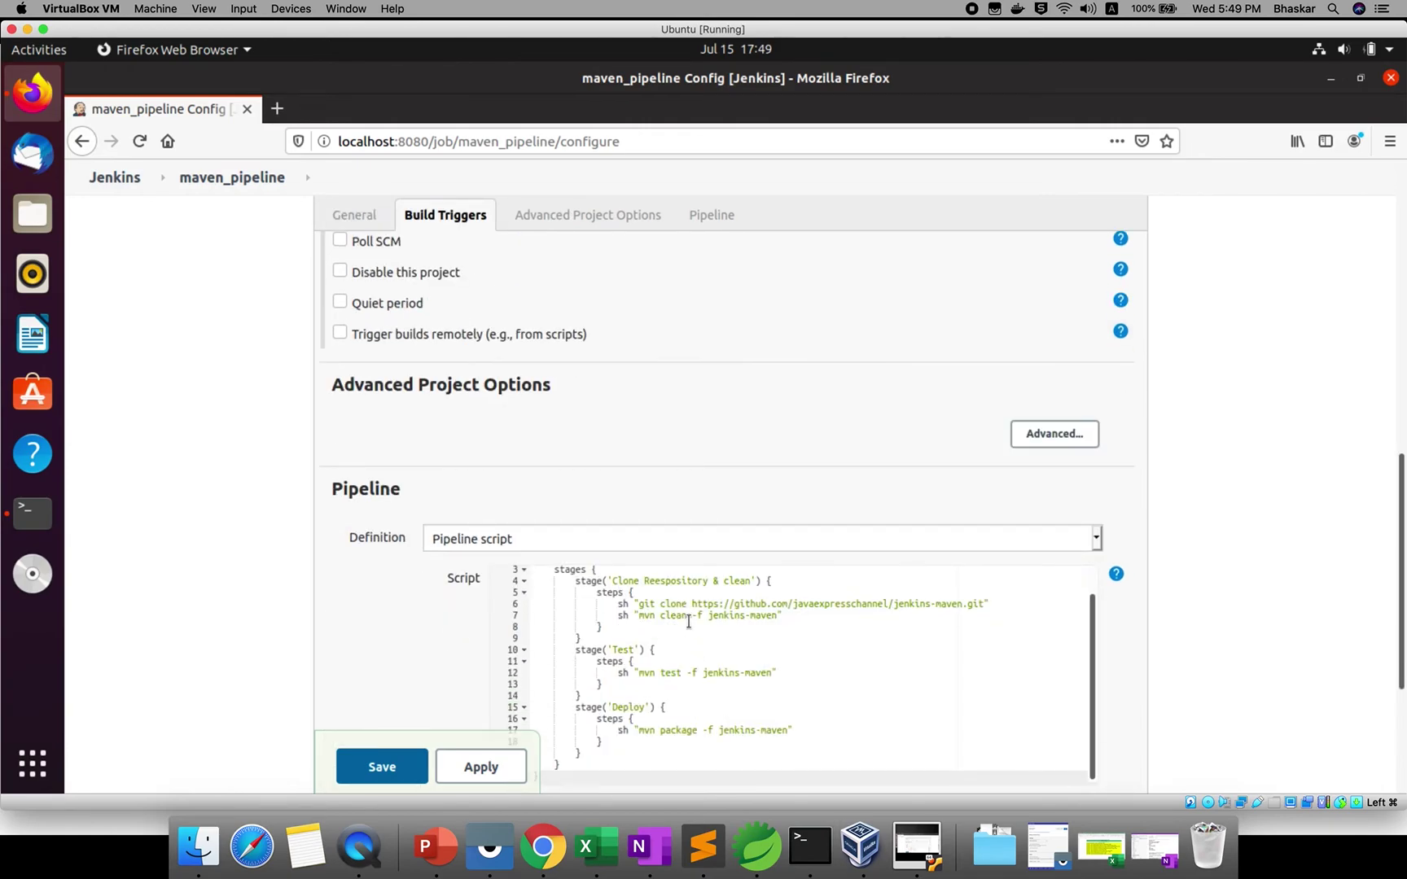
pyautogui.click(661, 580)
pyautogui.press('BackSpace')
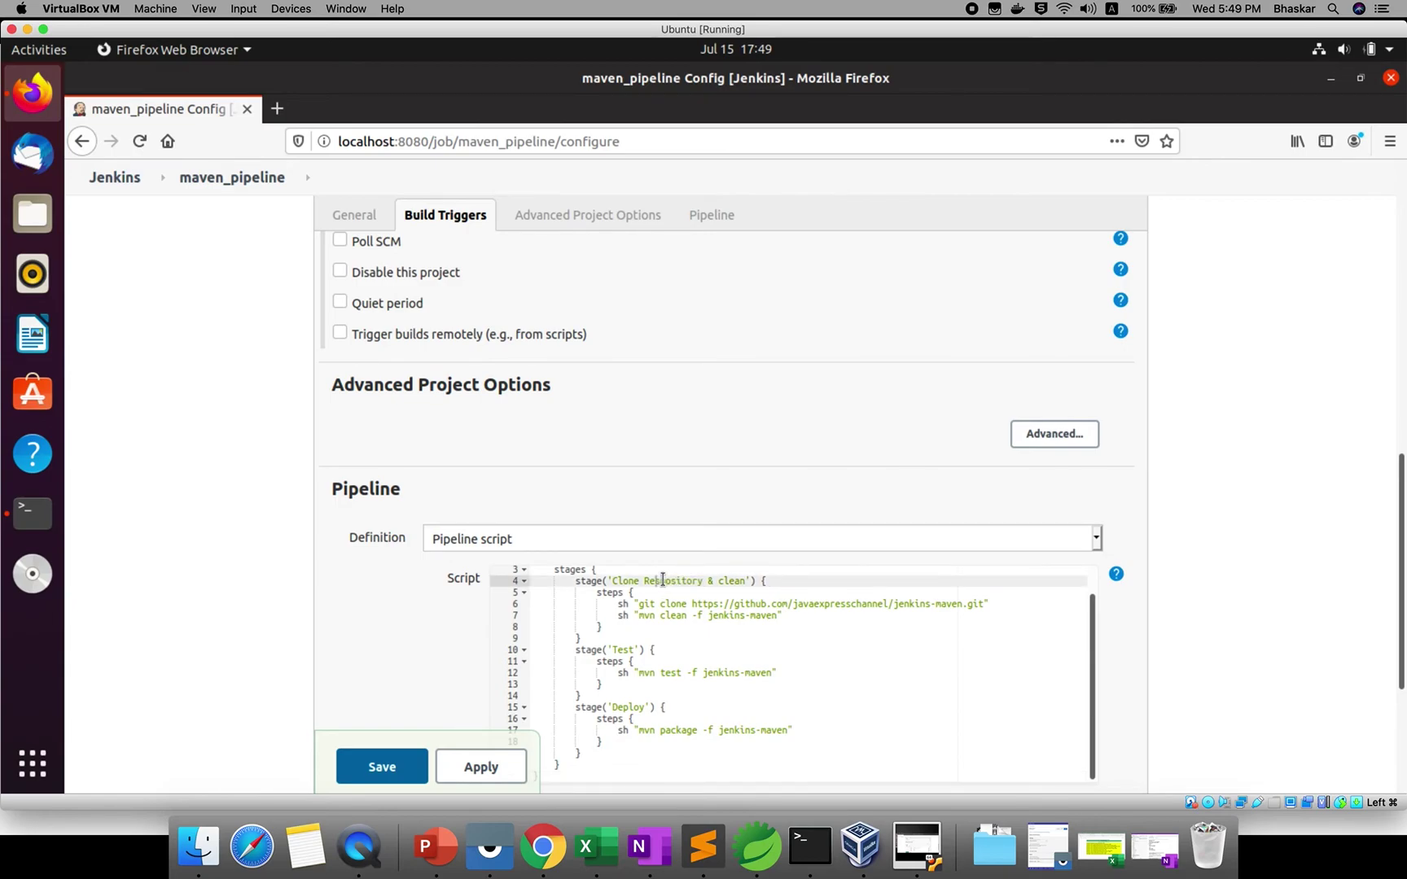
# Insert sh "rm -rf jenkins-maven" above the git clone line in the first stage's steps.
pyautogui.click(648, 593)
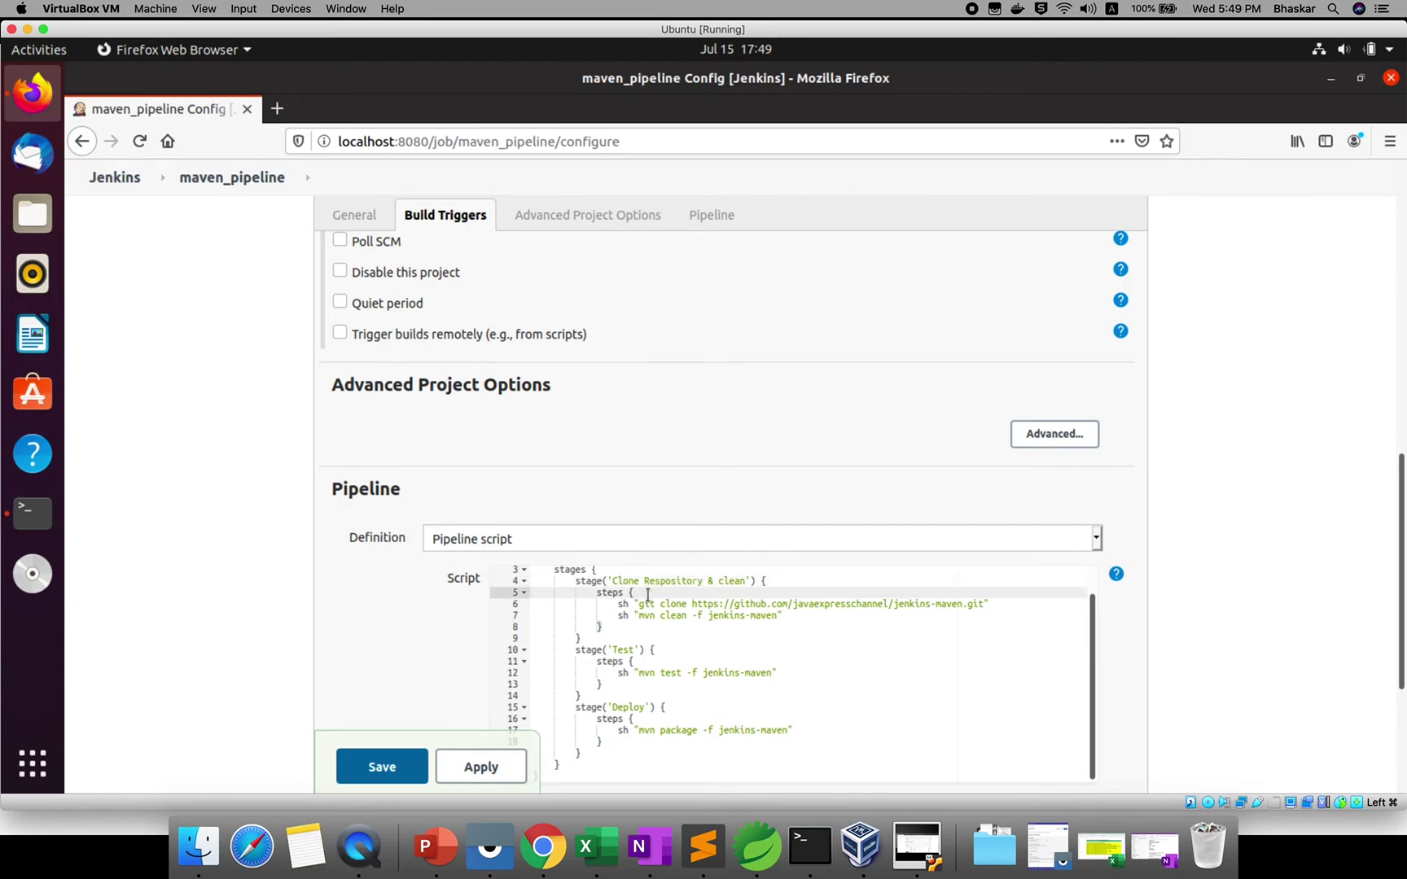
pyautogui.press('Return')
pyautogui.write('sh "rm -rf')
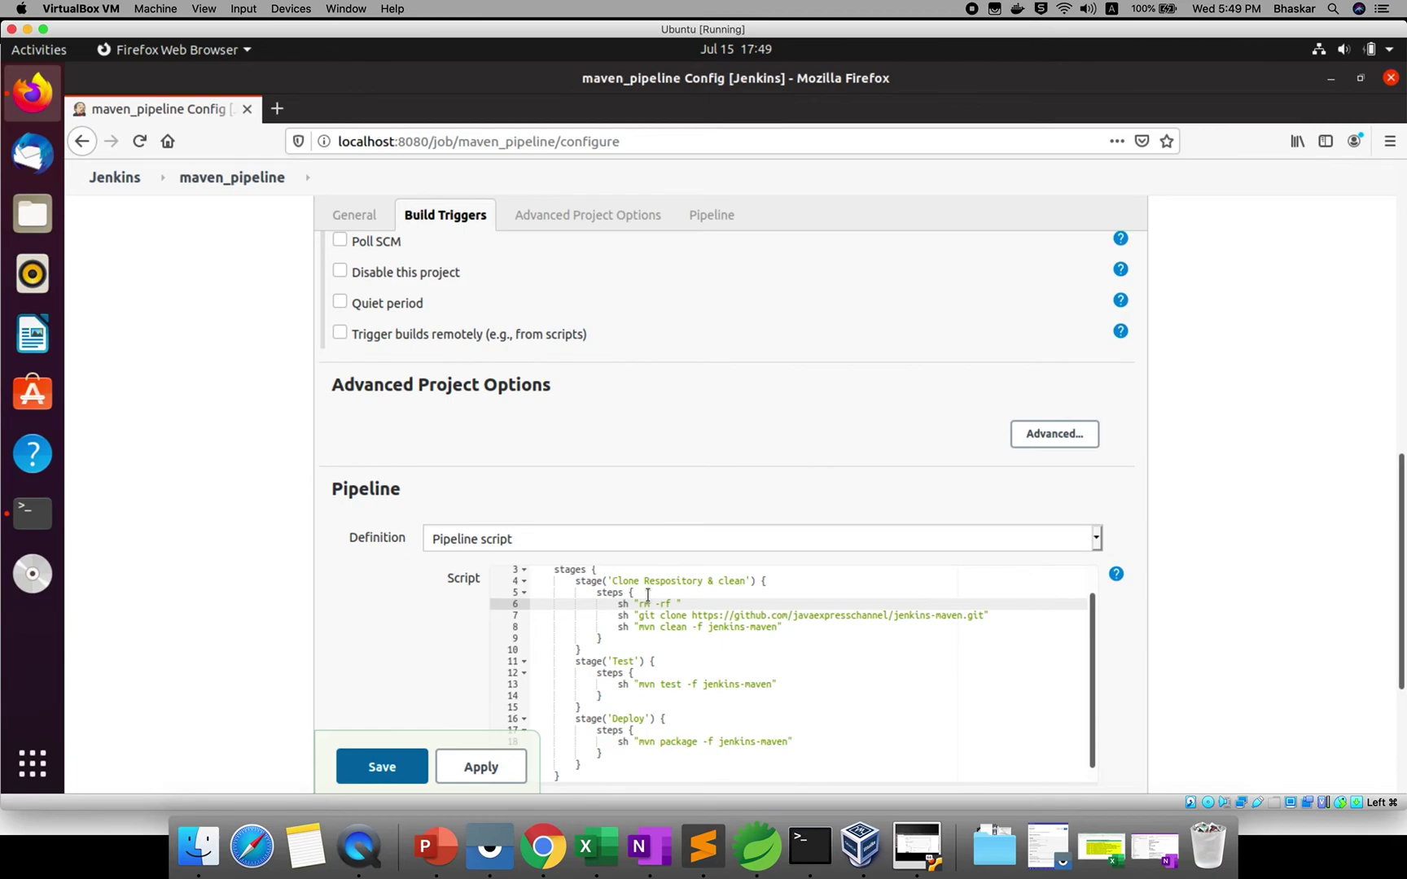
pyautogui.write(' jenkins-mav')
# Enable the Poll SCM build trigger and set its schedule to * * * * *.
pyautogui.scroll(1, 428, 649)
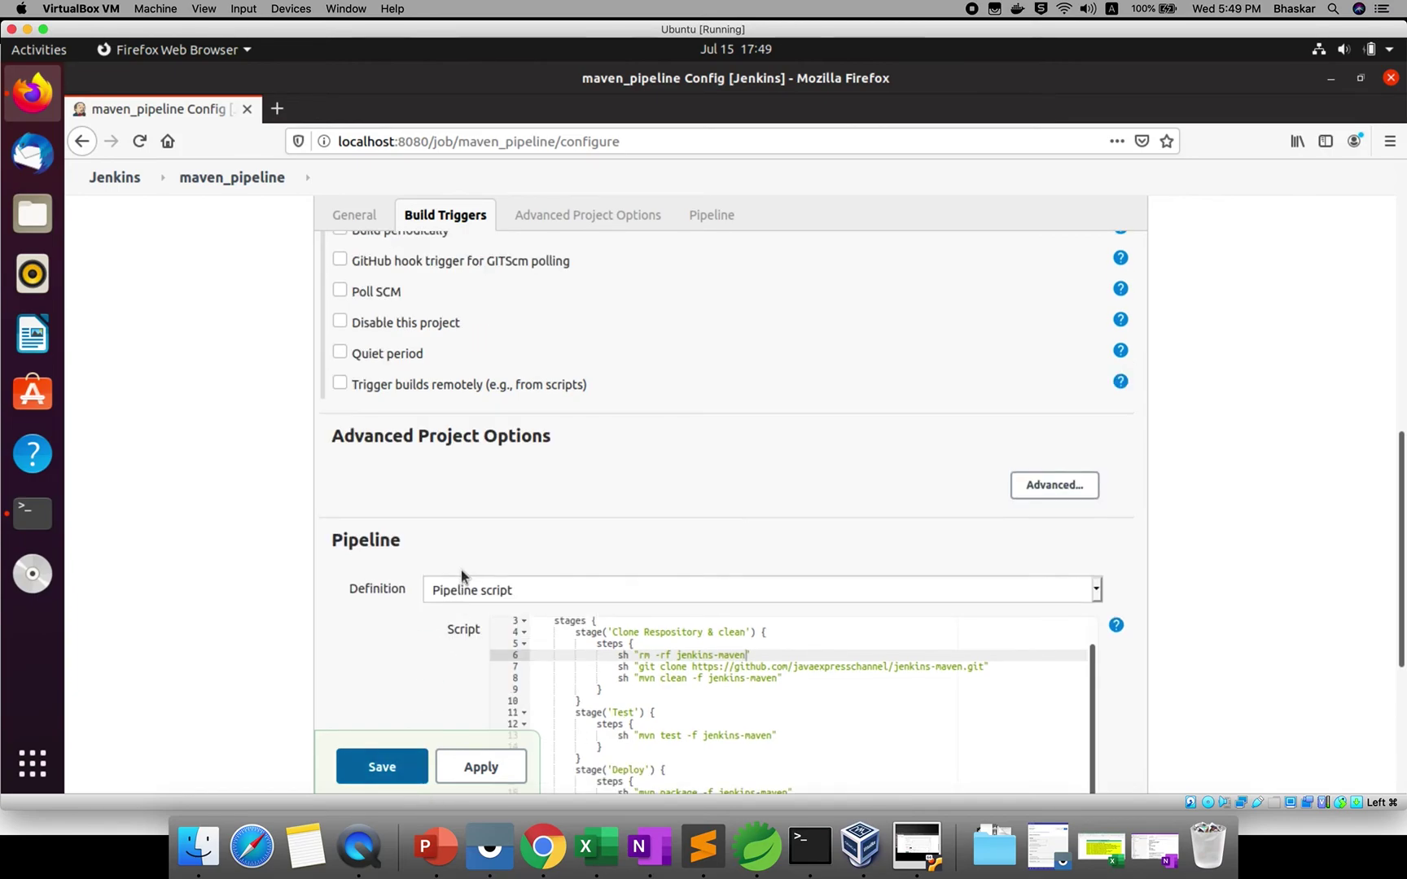
pyautogui.scroll(1, 461, 571)
pyautogui.scroll(1, 342, 348)
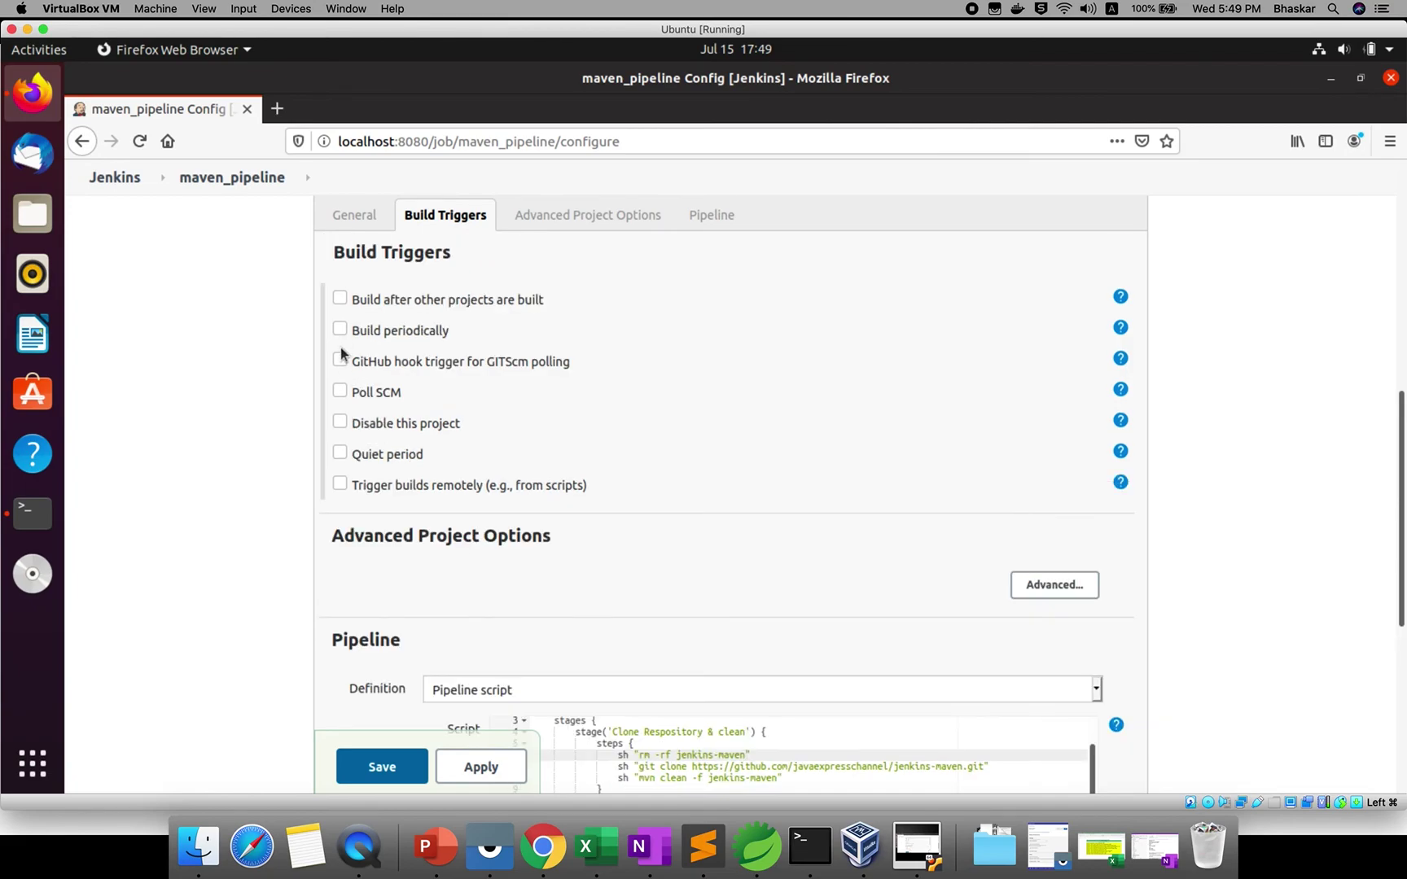
pyautogui.click(356, 391)
pyautogui.click(477, 487)
pyautogui.write('* * * * *')
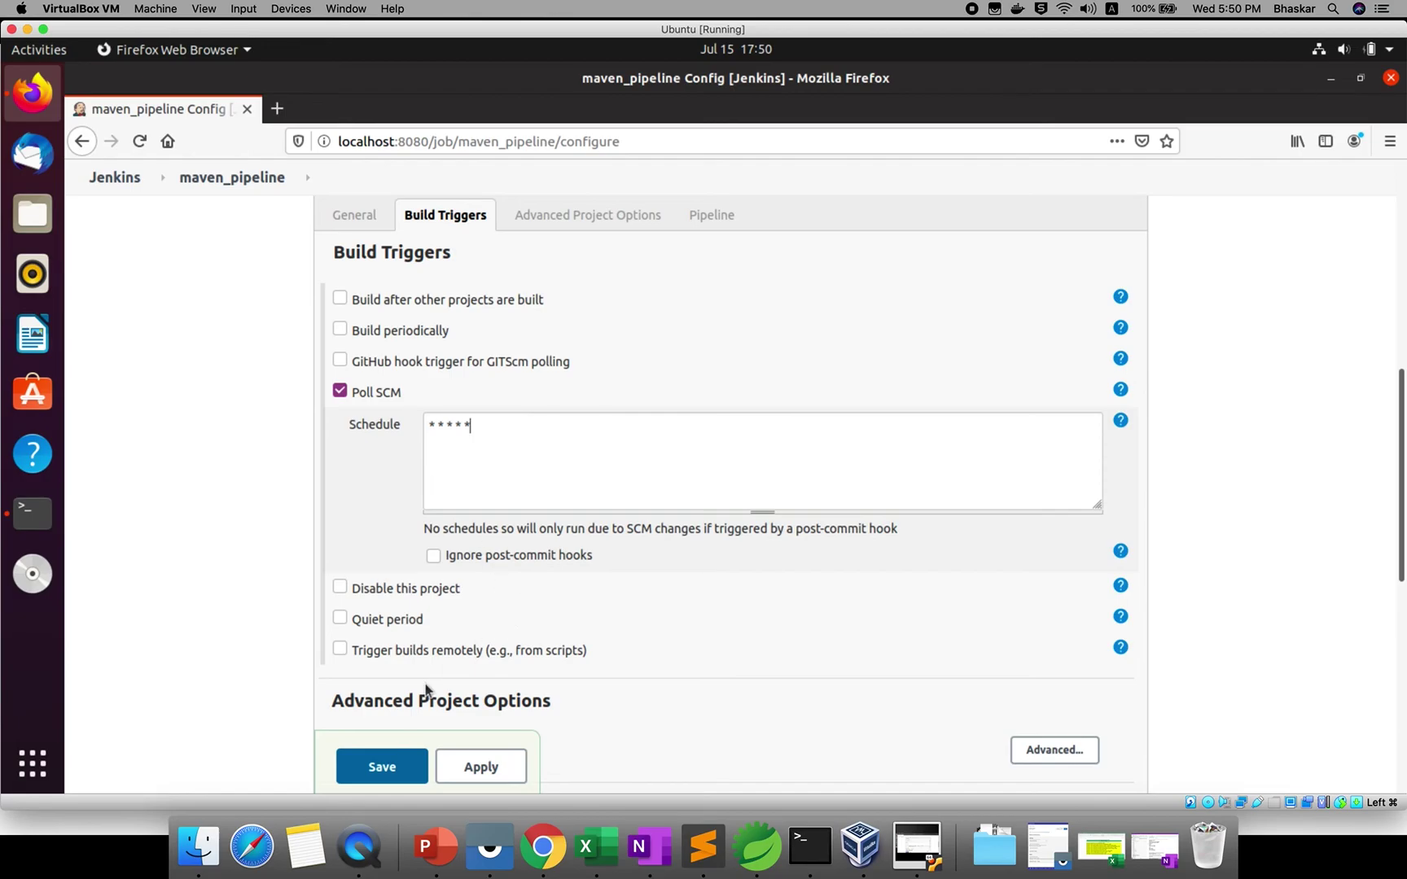
# Save the maven_pipeline configuration and start a new build of the job.
pyautogui.click(364, 769)
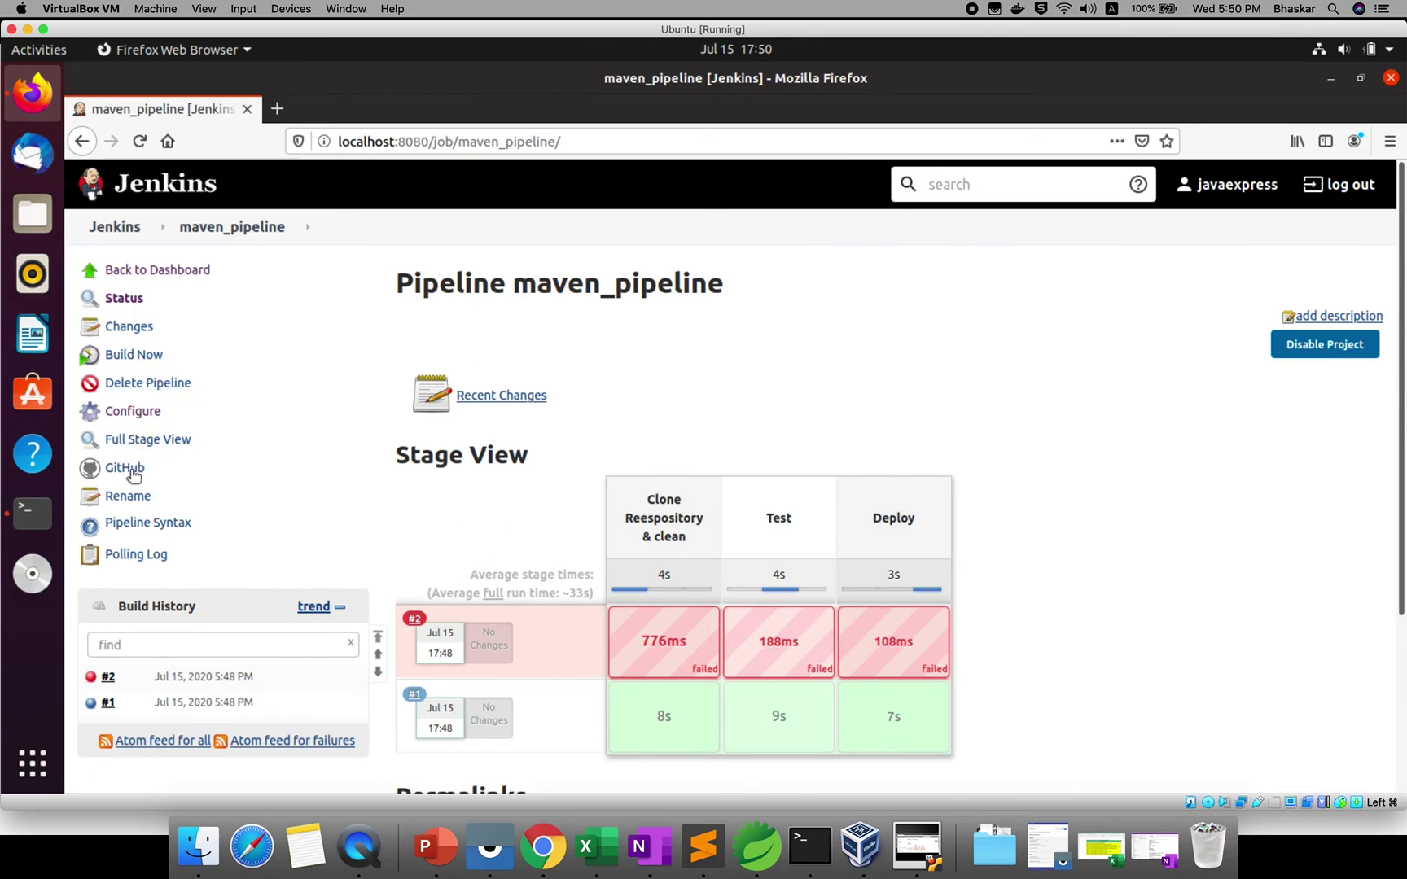
pyautogui.click(139, 352)
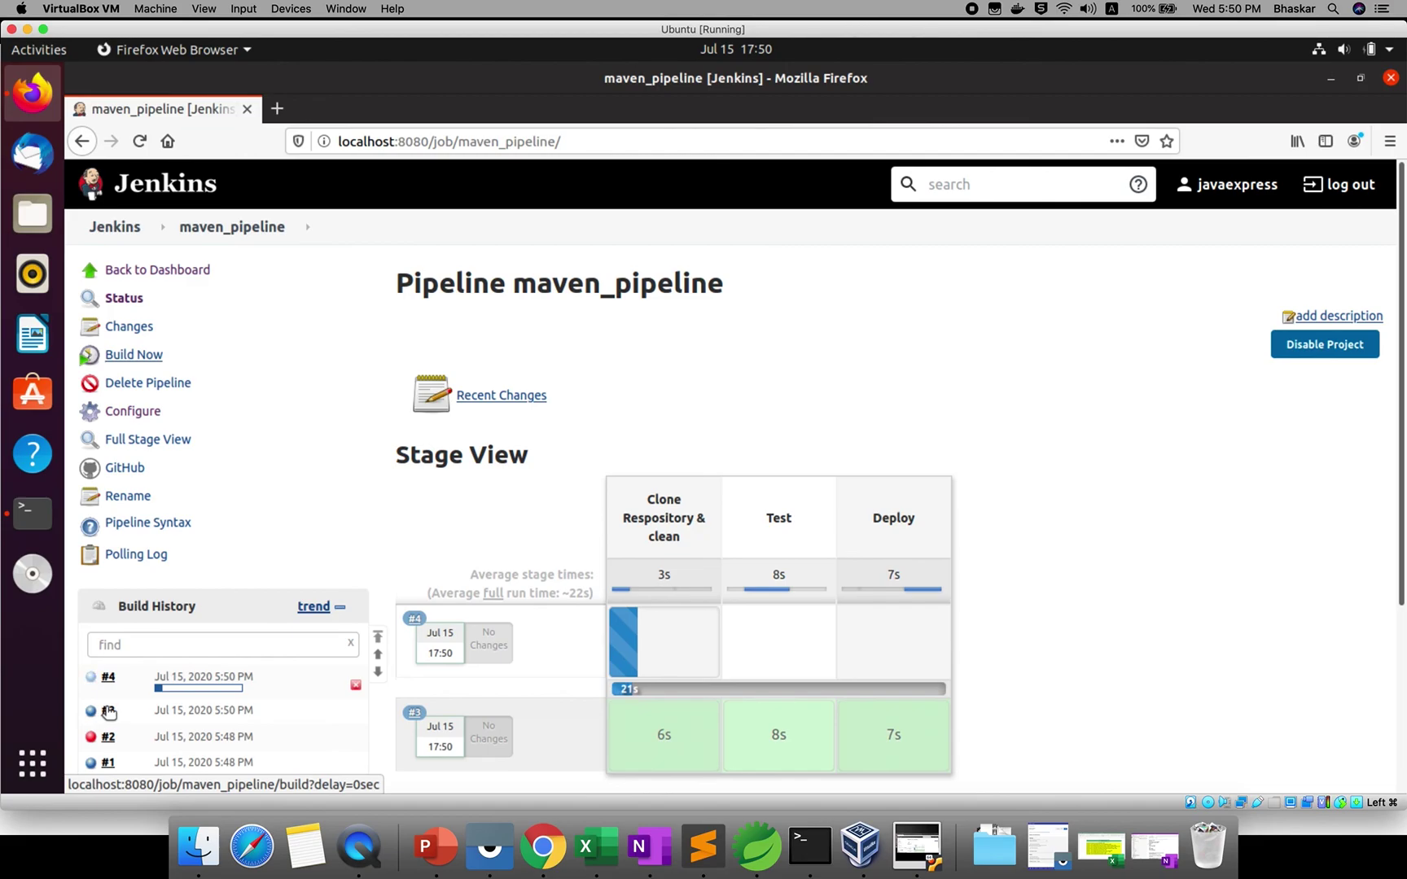
# Open the console output of build #3 and highlight its rm -rf, git clone and mvn clean commands in turn.
pyautogui.click(110, 710)
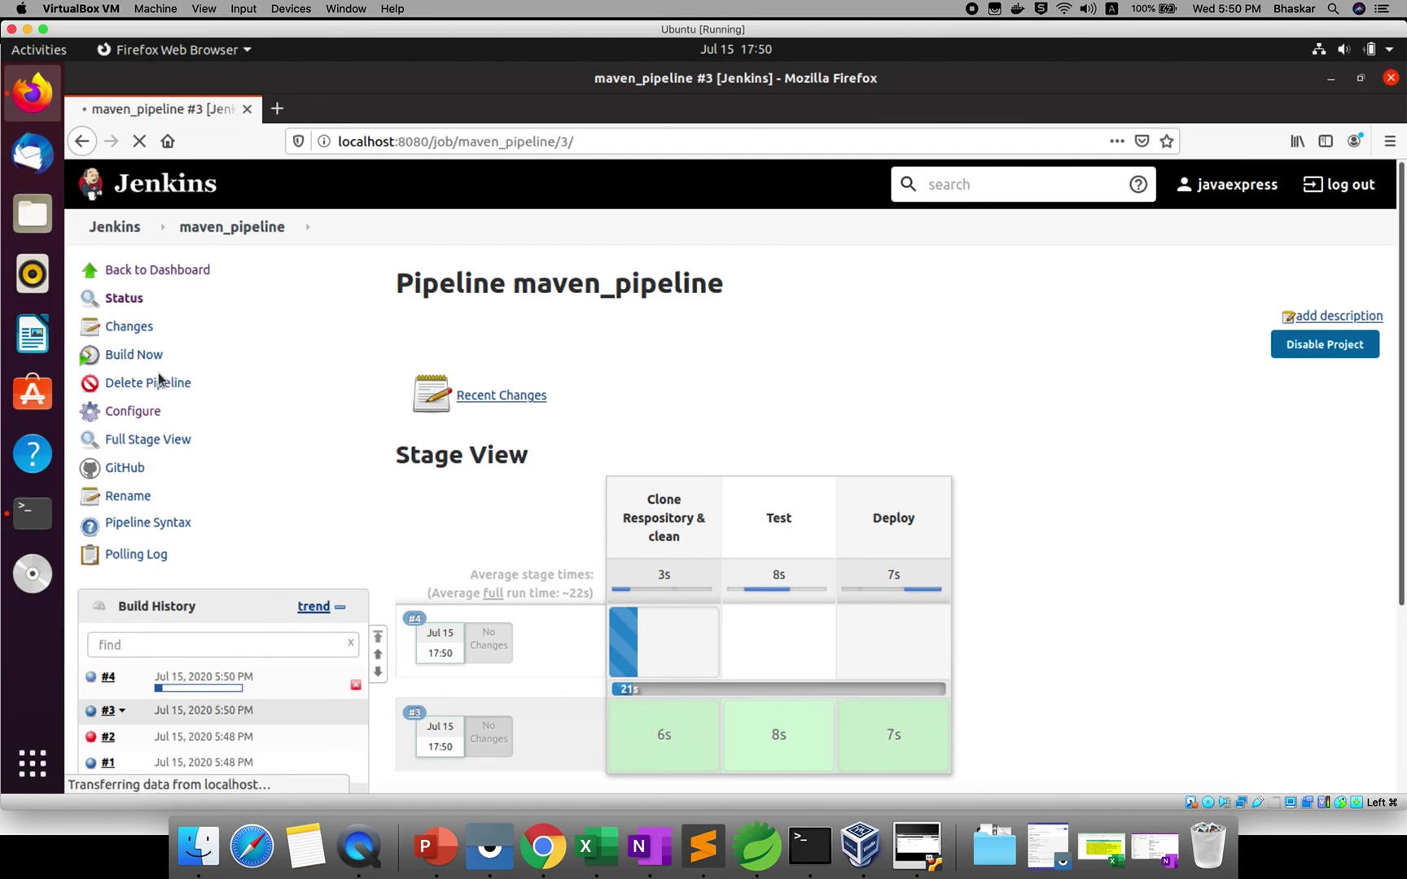
pyautogui.click(163, 355)
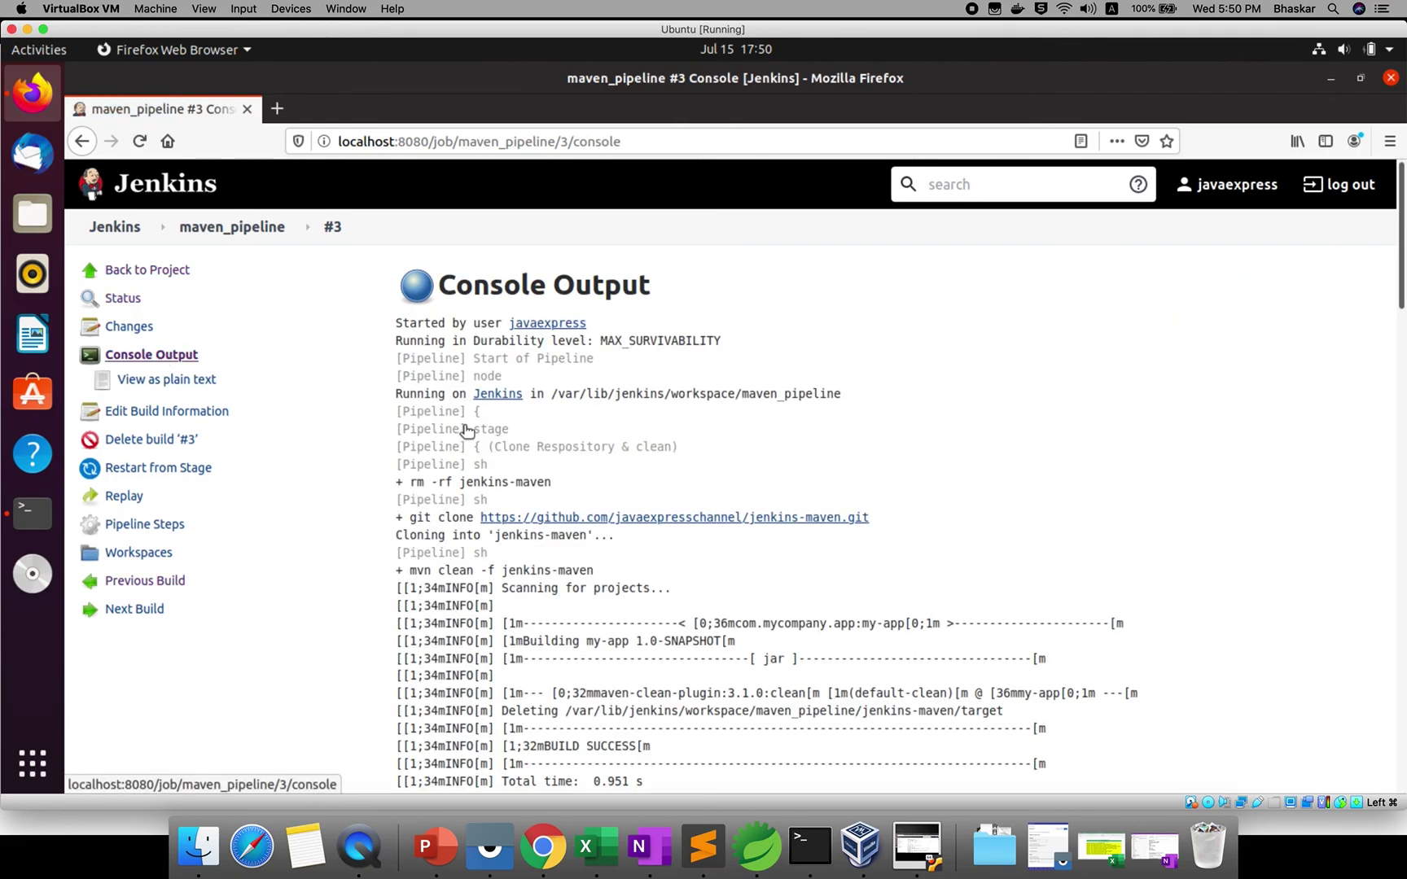
pyautogui.tripleClick(480, 482)
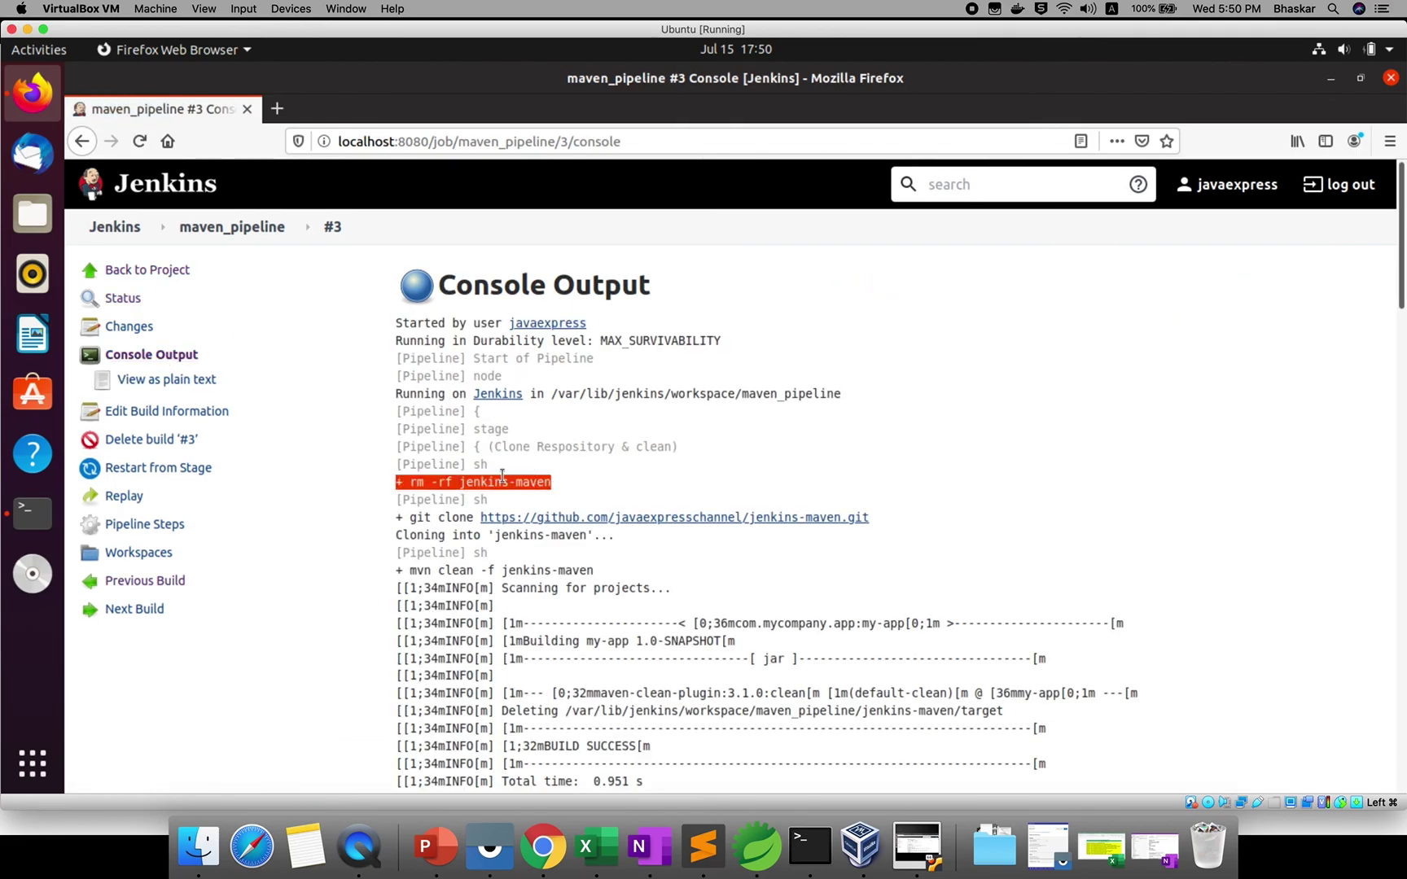
pyautogui.tripleClick(456, 517)
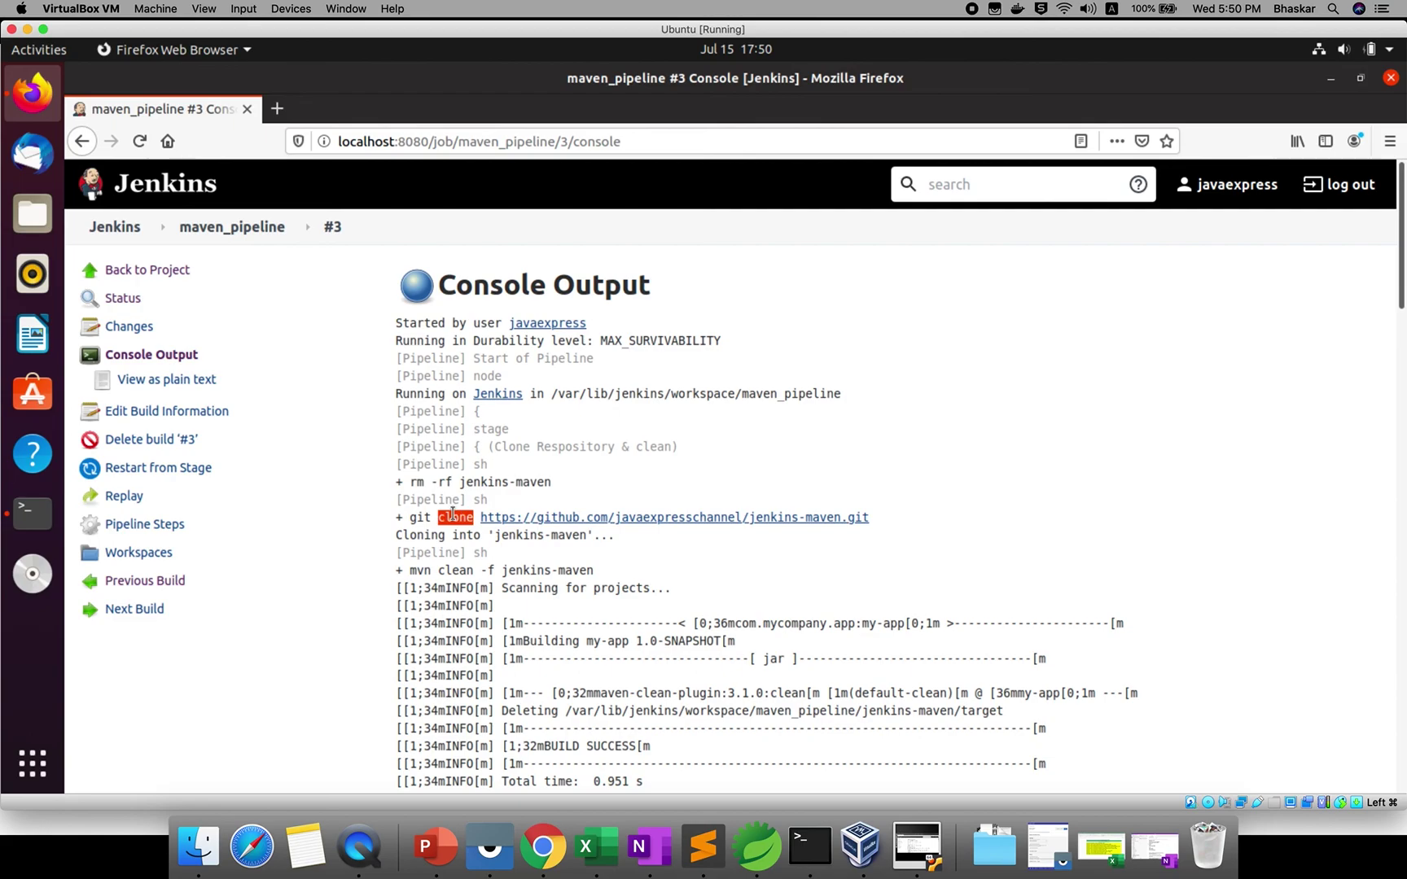
pyautogui.tripleClick(450, 570)
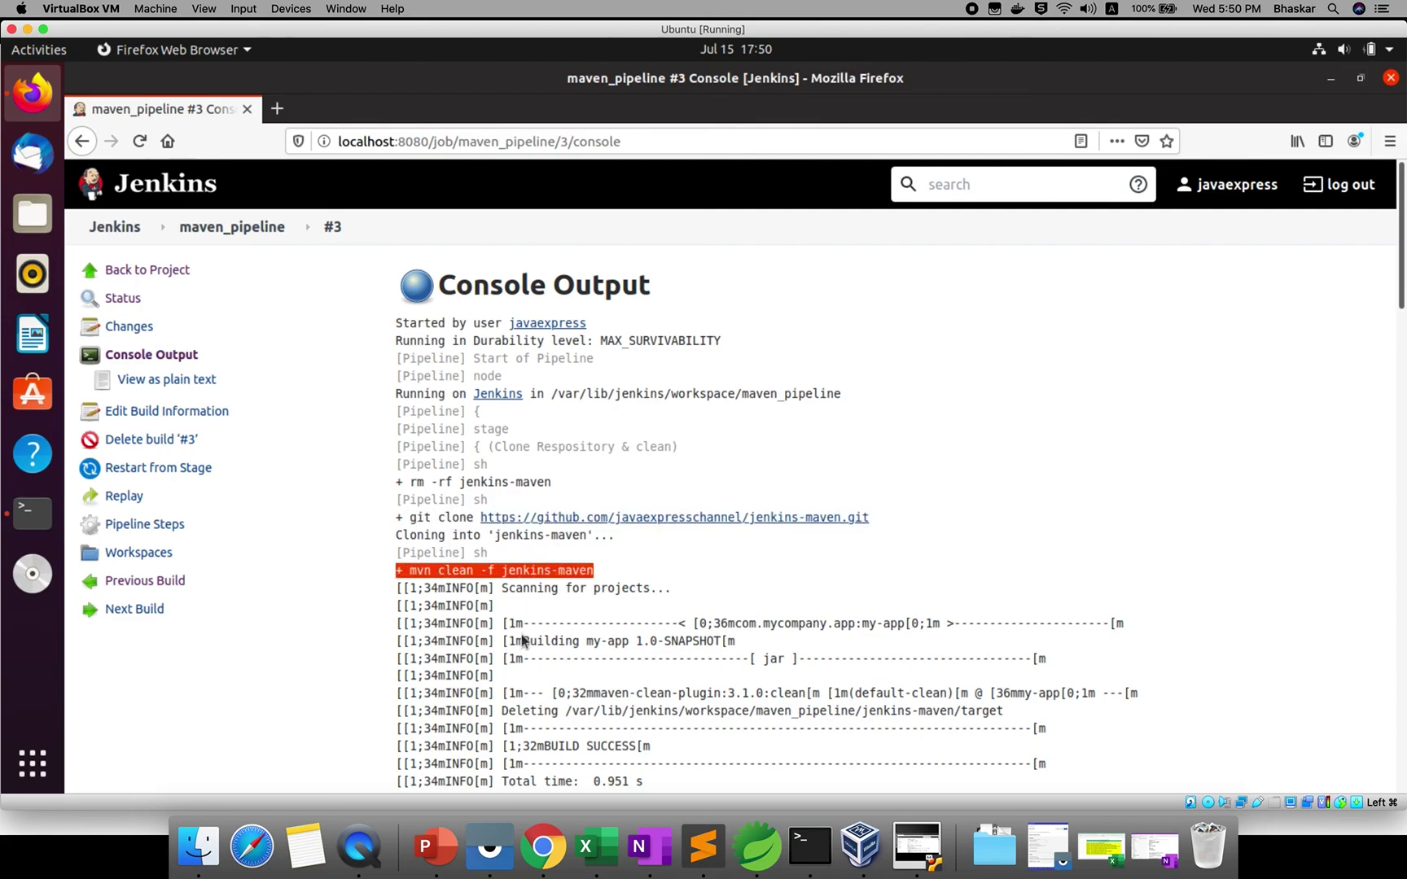
# Examine the rest of build #3's console log, from the clean output through the test and package stages to the final status.
pyautogui.scroll(-6, 521, 634)
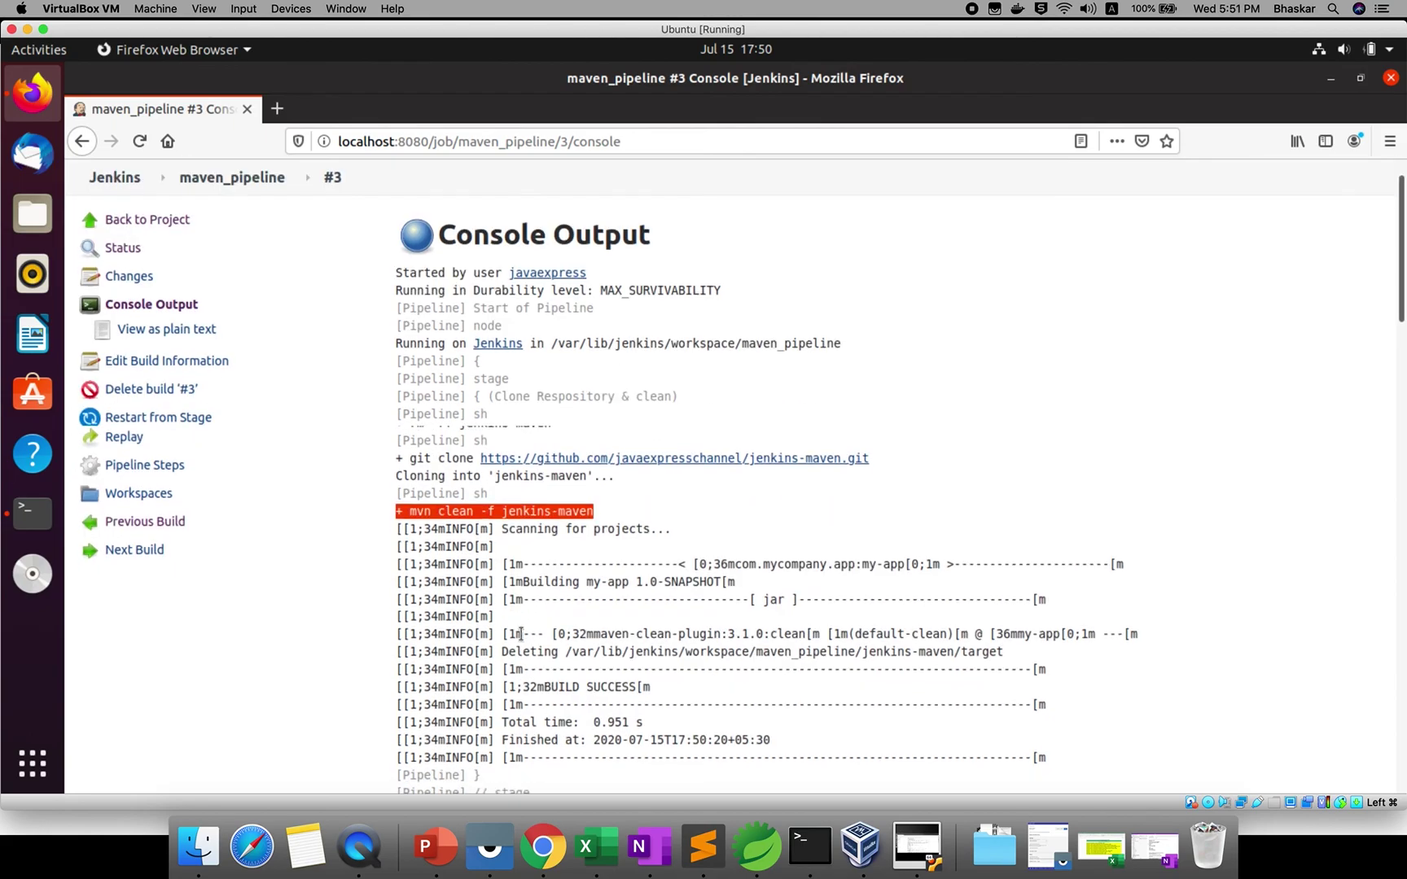
pyautogui.scroll(-15, 521, 635)
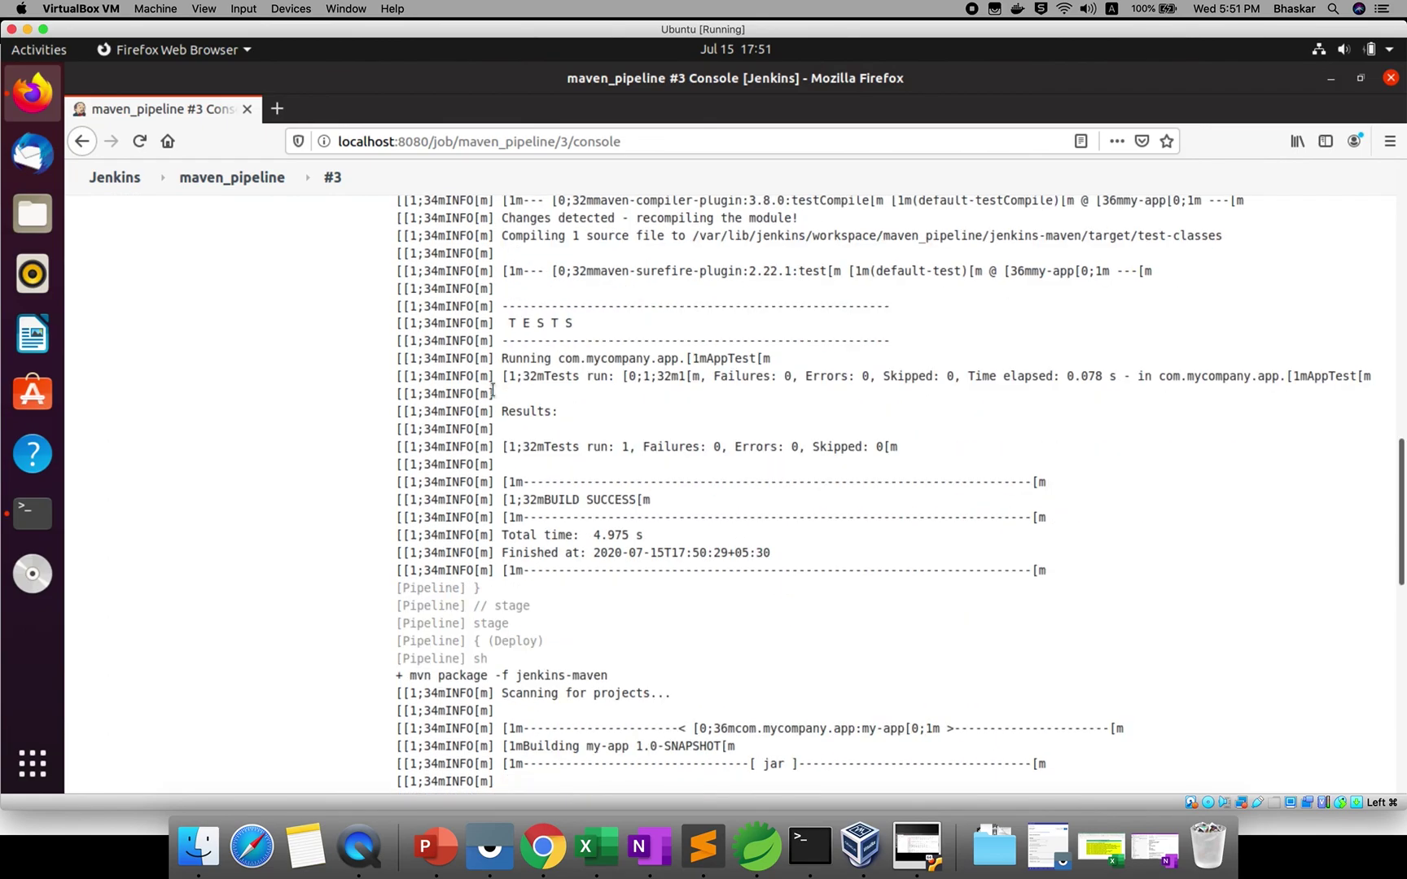
pyautogui.scroll(-1, 506, 627)
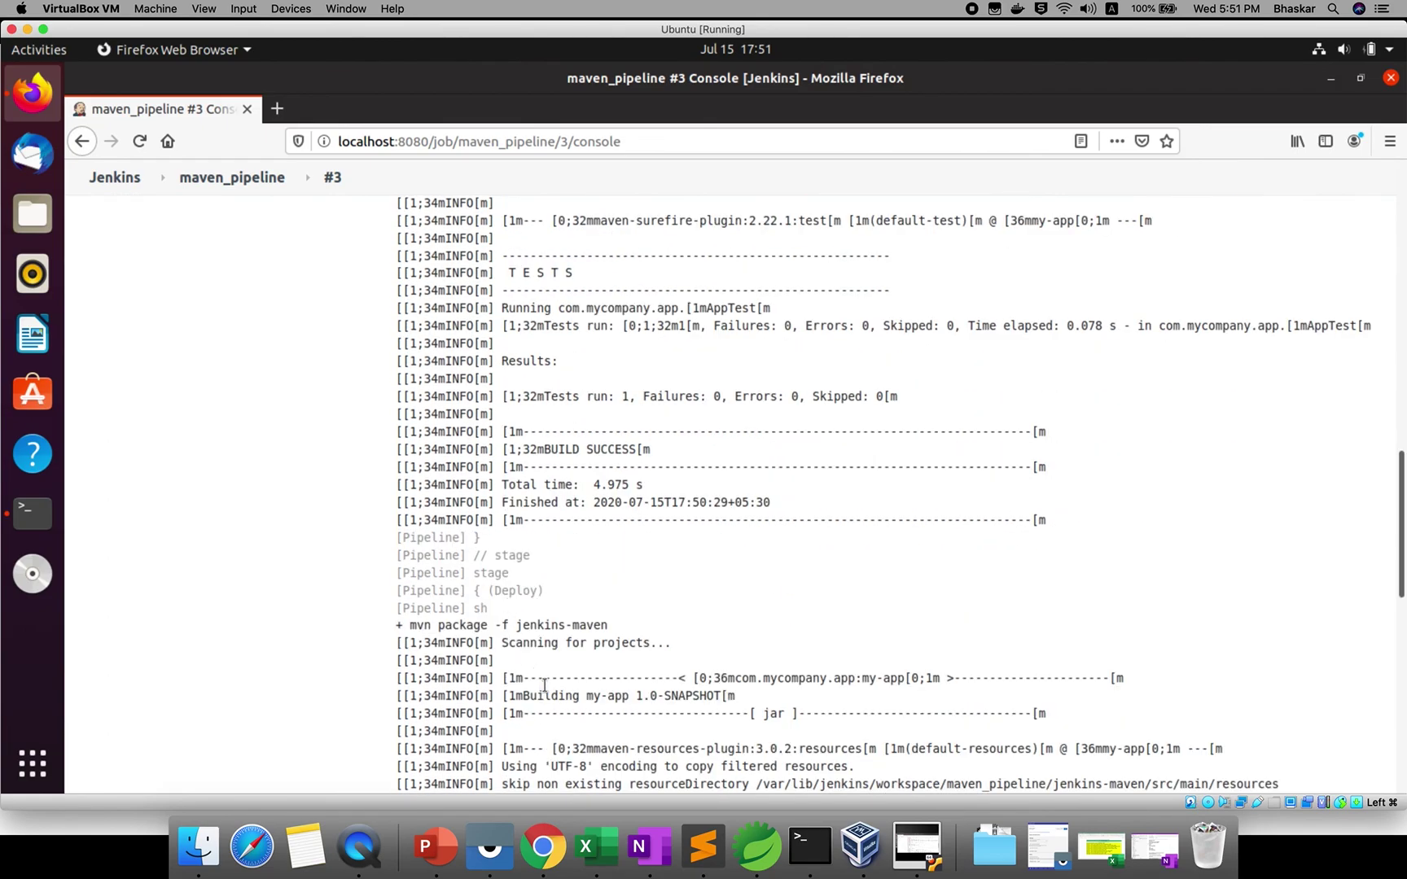
pyautogui.scroll(-5, 545, 686)
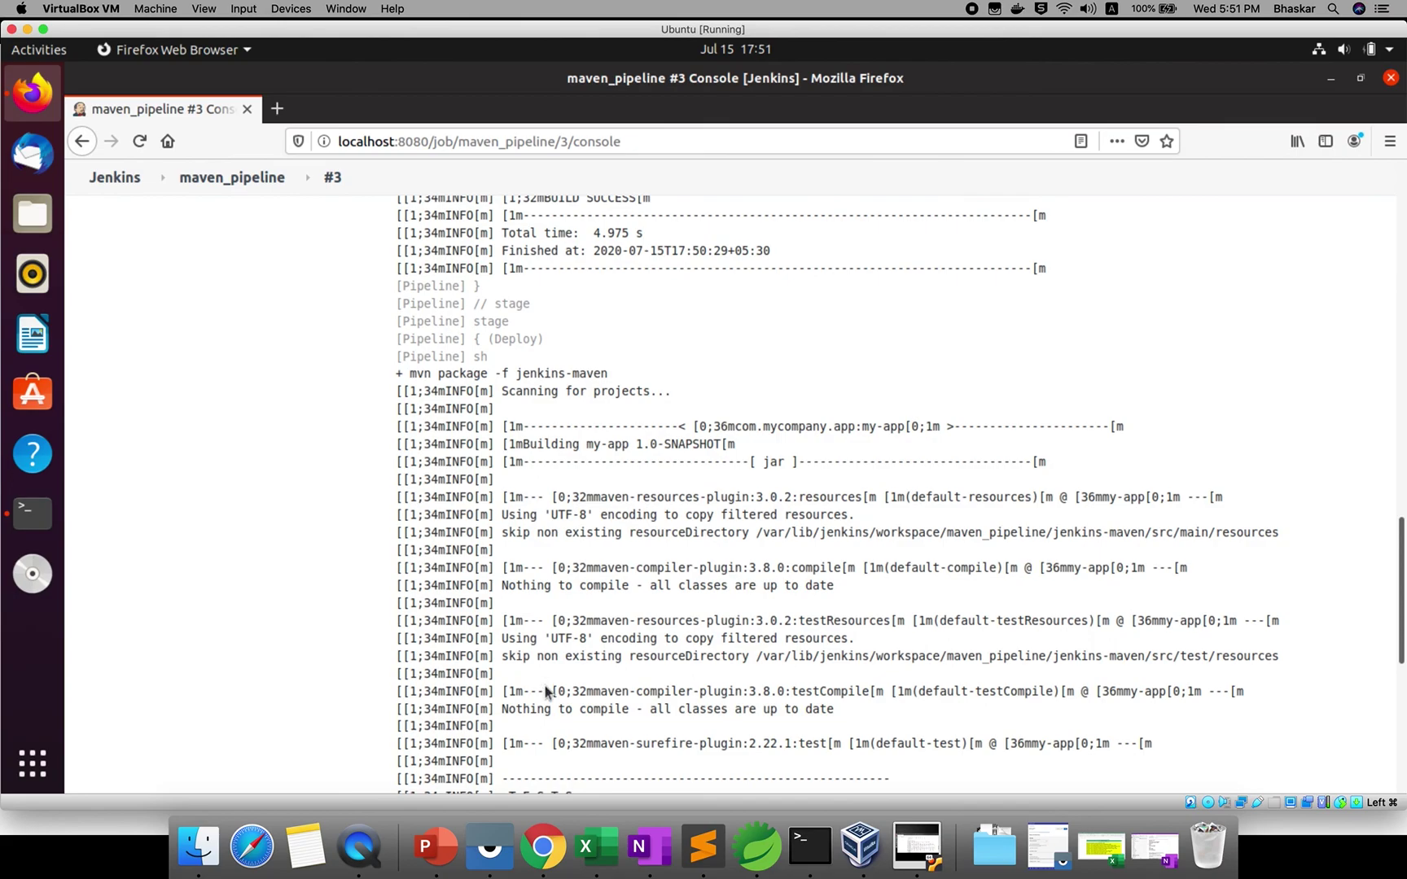
pyautogui.scroll(-5, 545, 688)
pyautogui.scroll(-4, 545, 688)
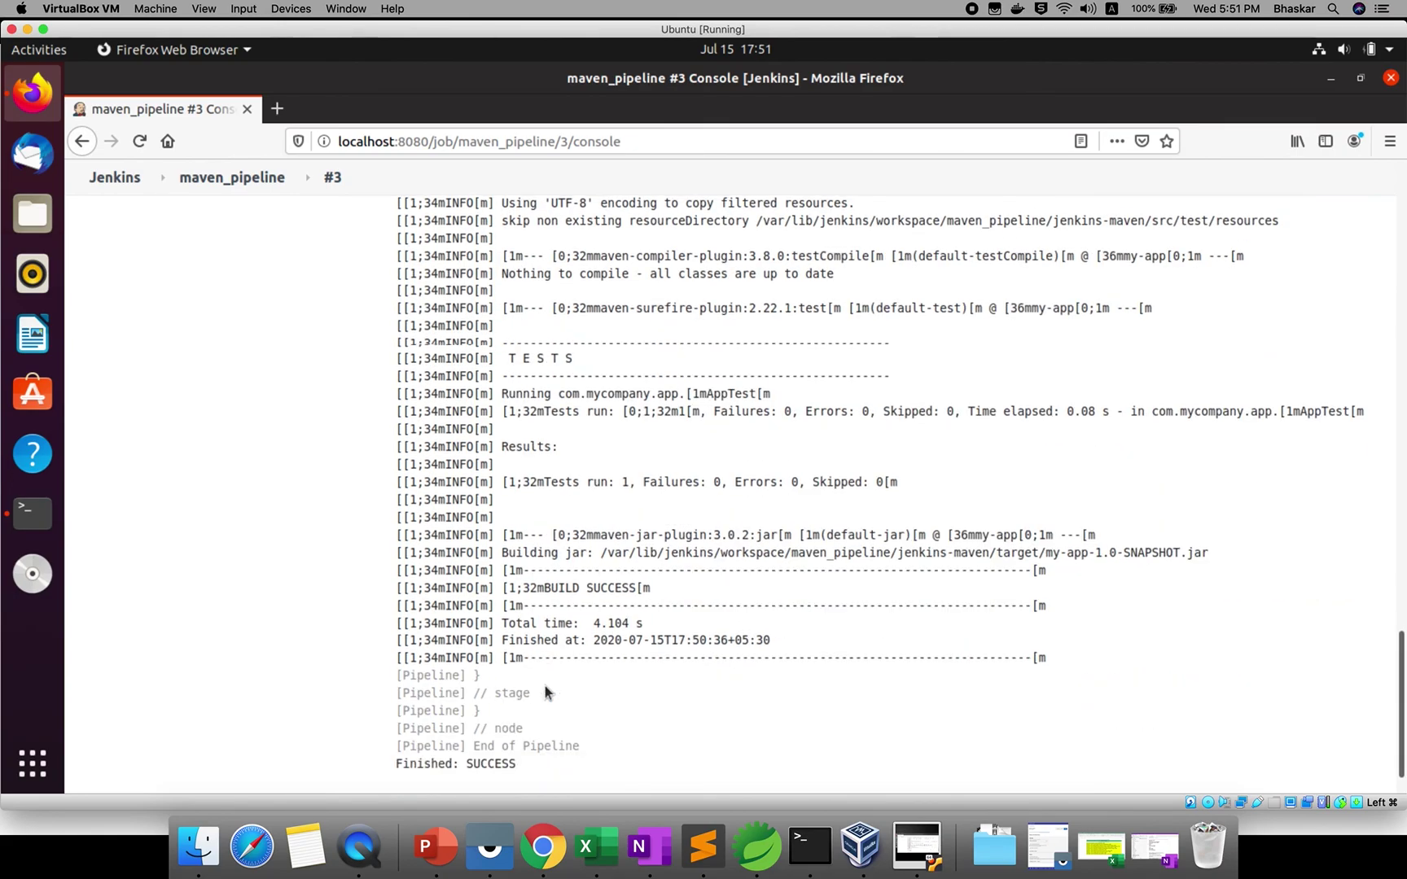
pyautogui.scroll(-1, 545, 689)
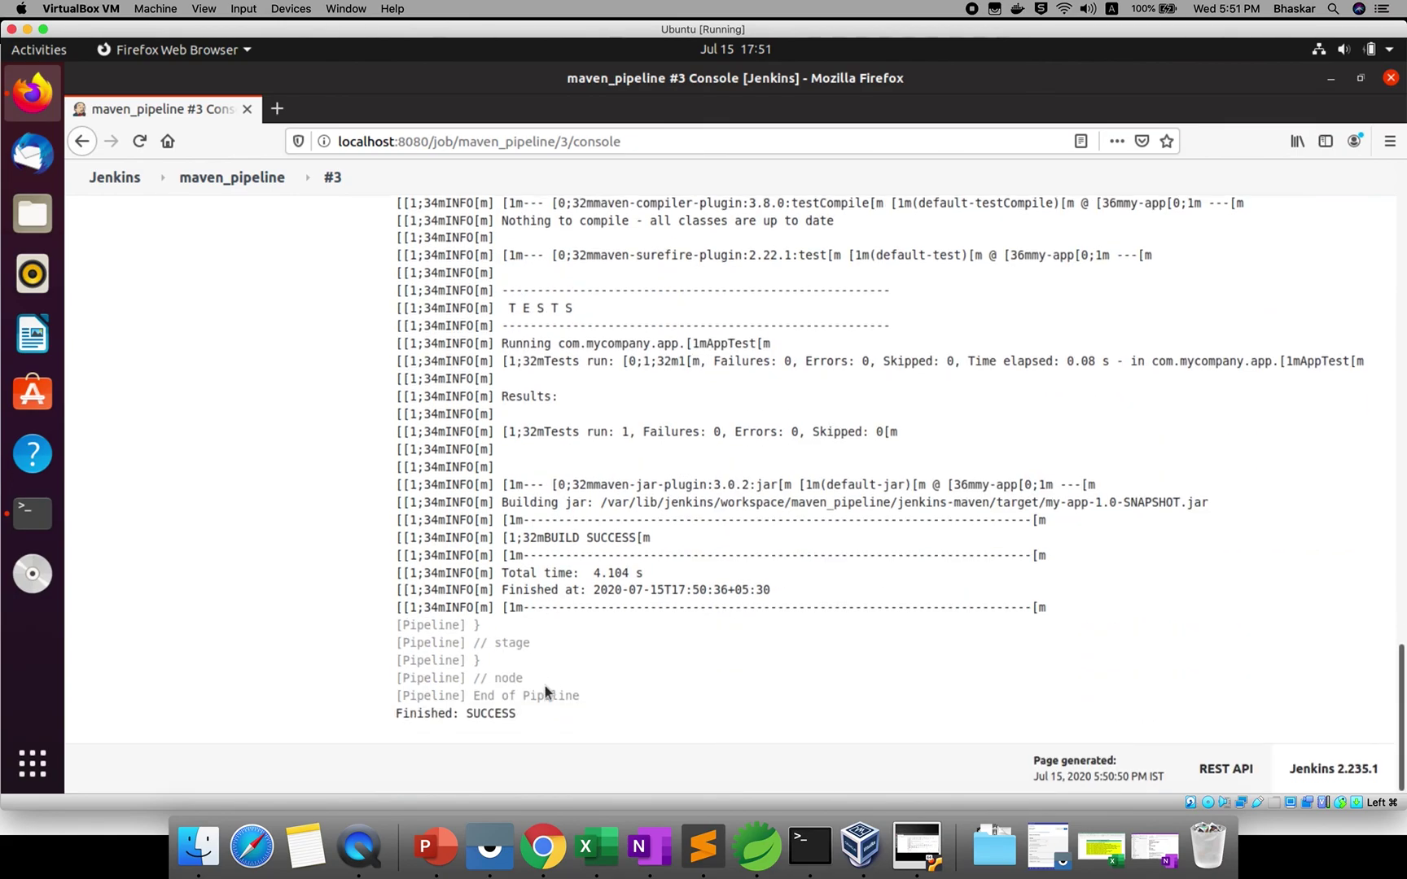